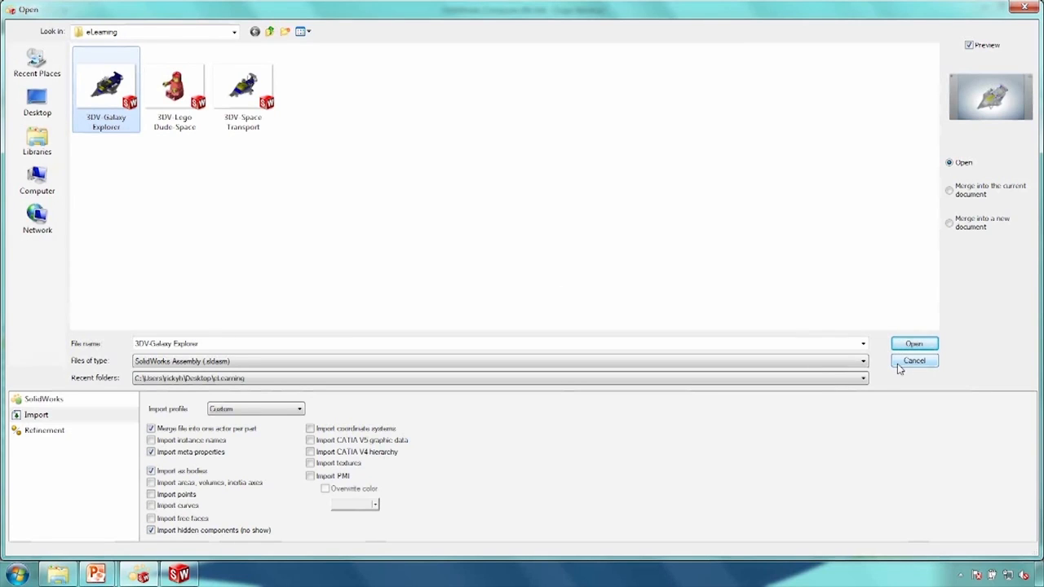
# - Dismiss the Open dialog without importing the assembly and switch to the 3DV-Galaxy Explorer assembly in SolidWorks
pyautogui.click(913, 344)
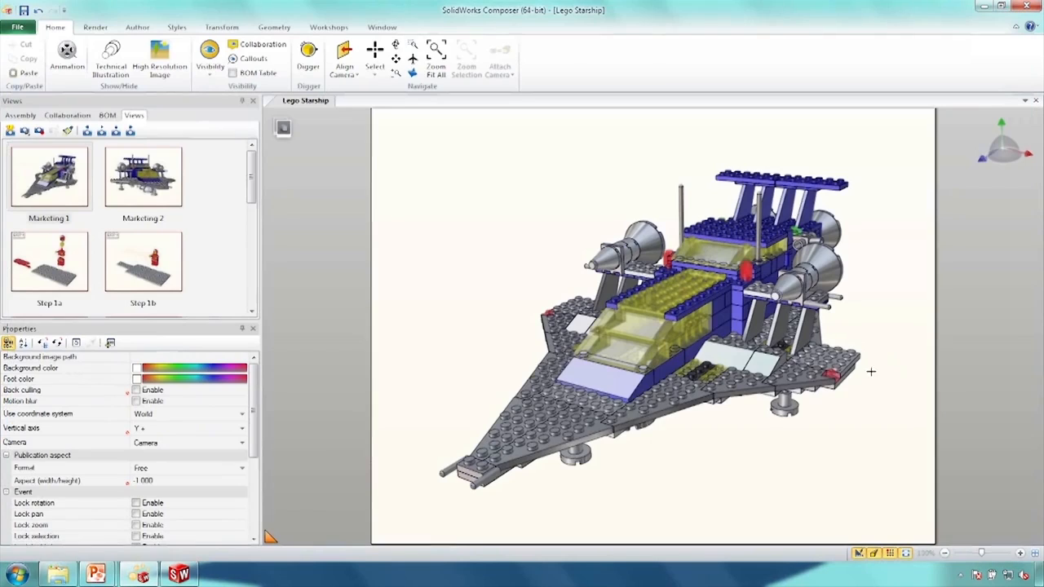
pyautogui.moveTo(187, 577)
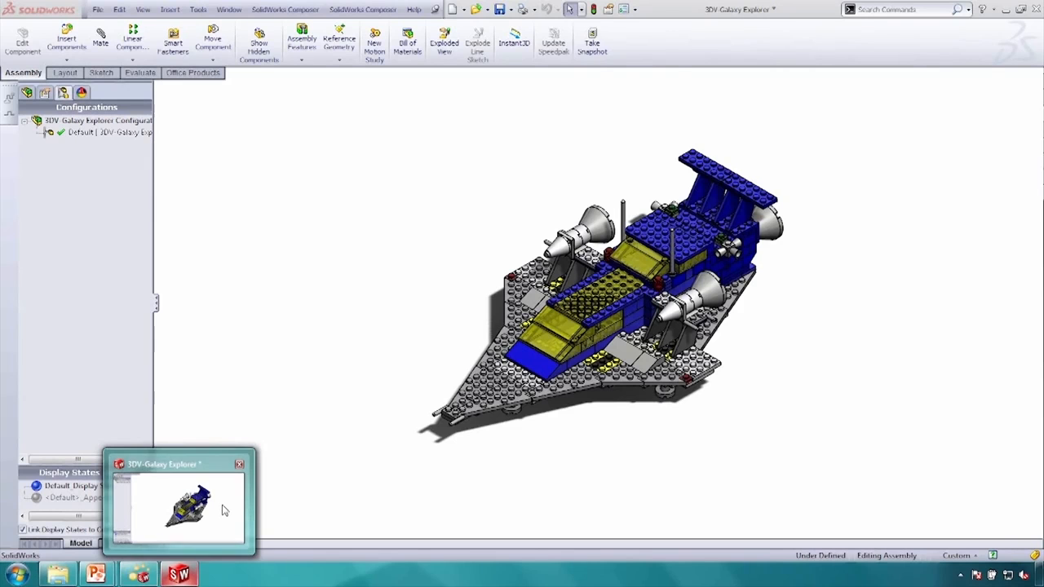
pyautogui.click(225, 509)
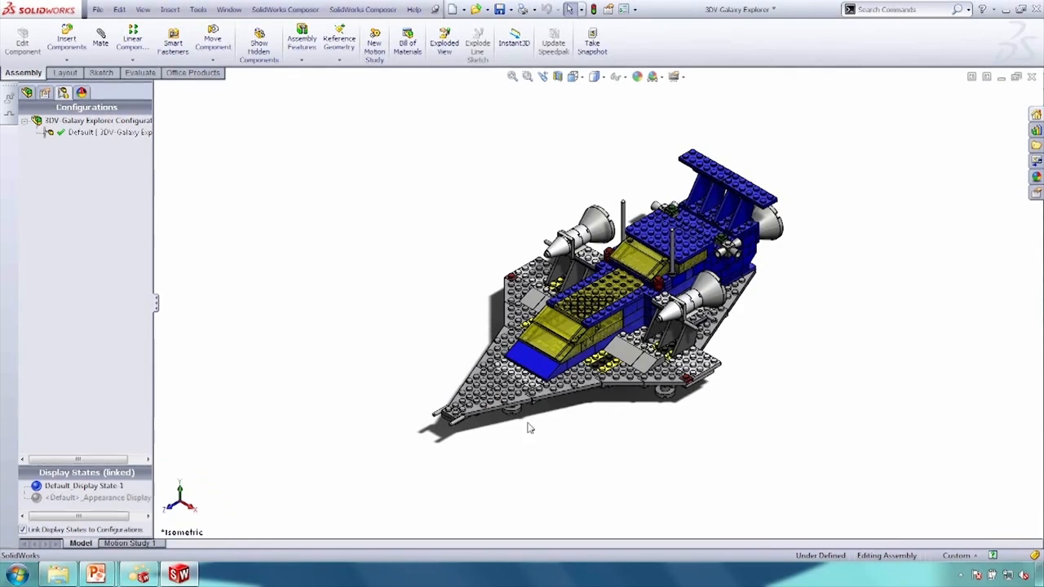
# - Check in the list of SolidWorks add-ins whether the 3DVIA SolidWorks Plug-in is active and loaded at start-up
pyautogui.click(635, 10)
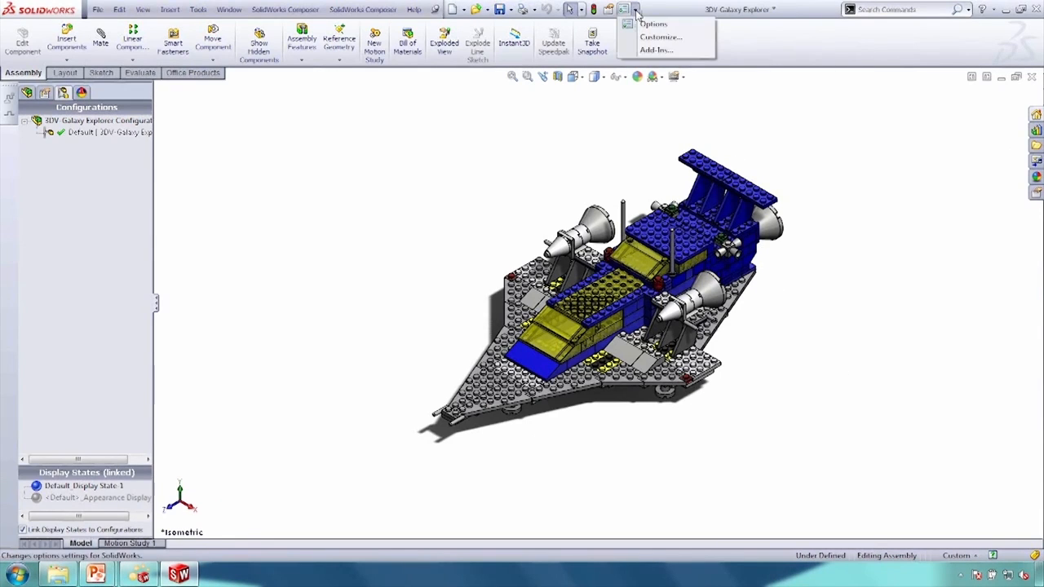
pyautogui.click(655, 50)
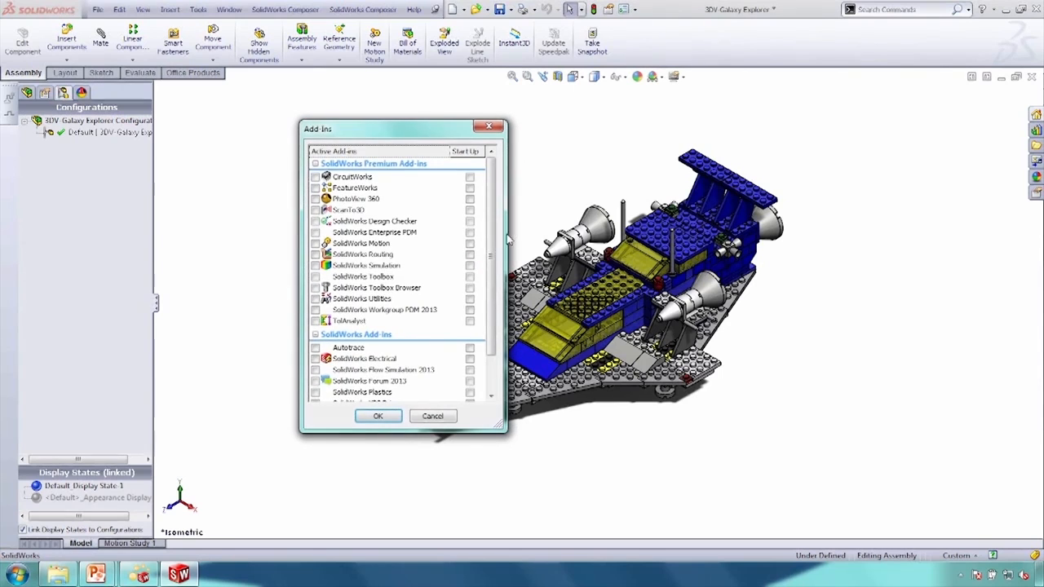
pyautogui.moveTo(490, 234); pyautogui.dragTo(491, 301)
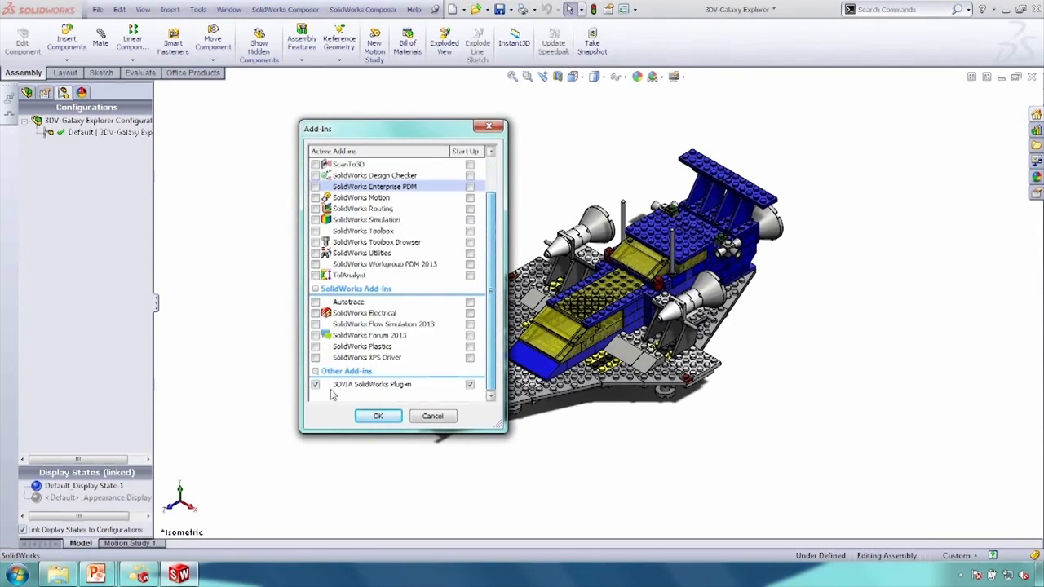
pyautogui.click(378, 417)
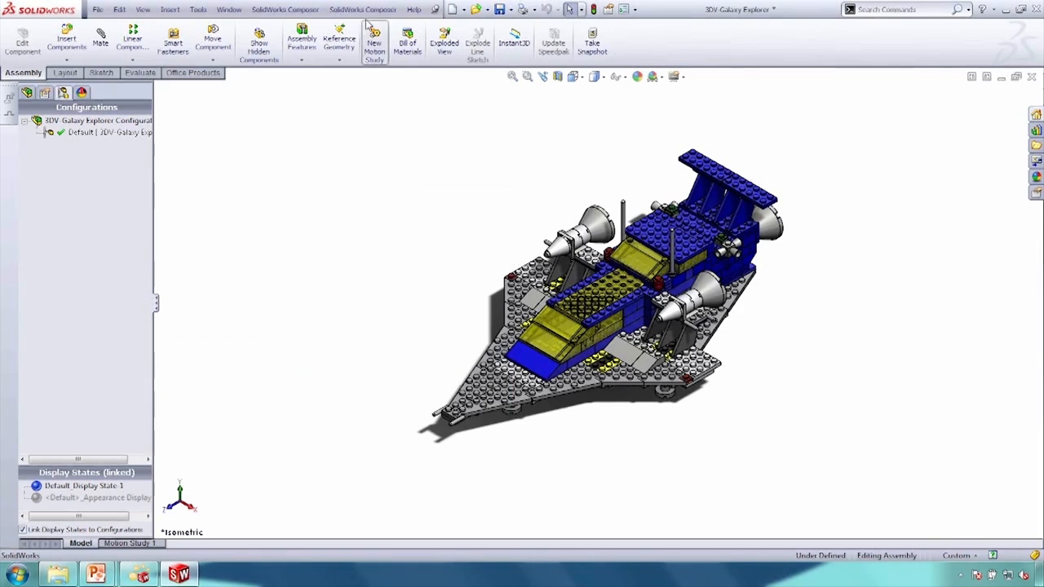
# - Export the assembly to SolidWorks Composer as 3DV-Galaxy Explorer (.smg) on the Desktop, replacing the existing file
pyautogui.click(364, 10)
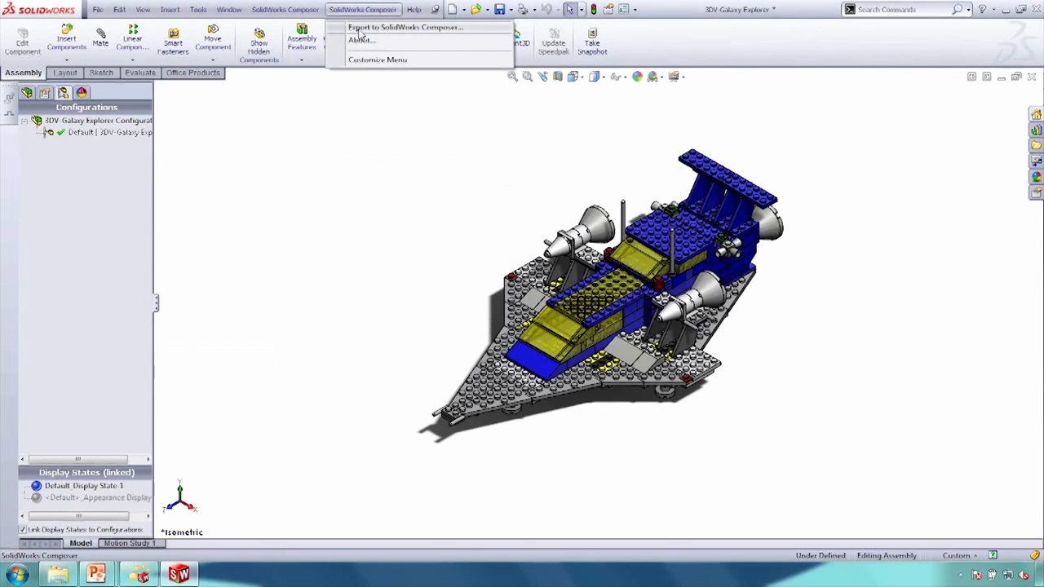
pyautogui.click(360, 31)
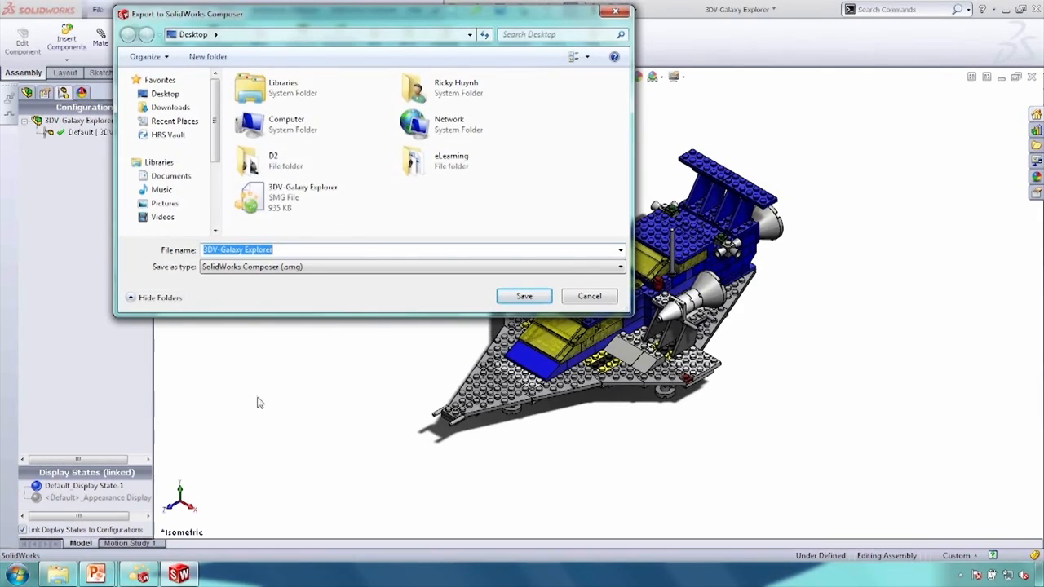
pyautogui.click(300, 196)
pyautogui.click(523, 297)
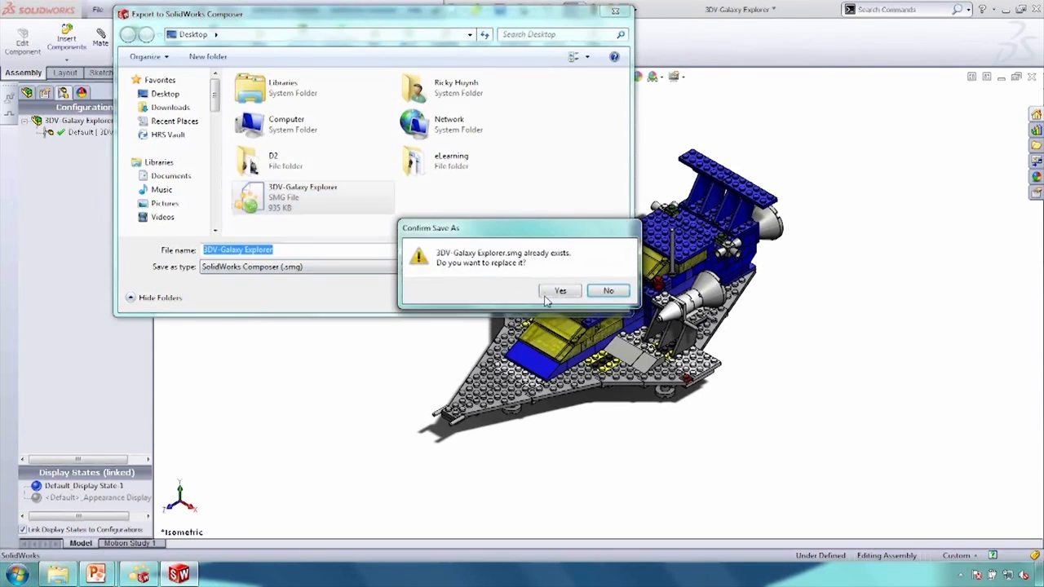
pyautogui.click(544, 297)
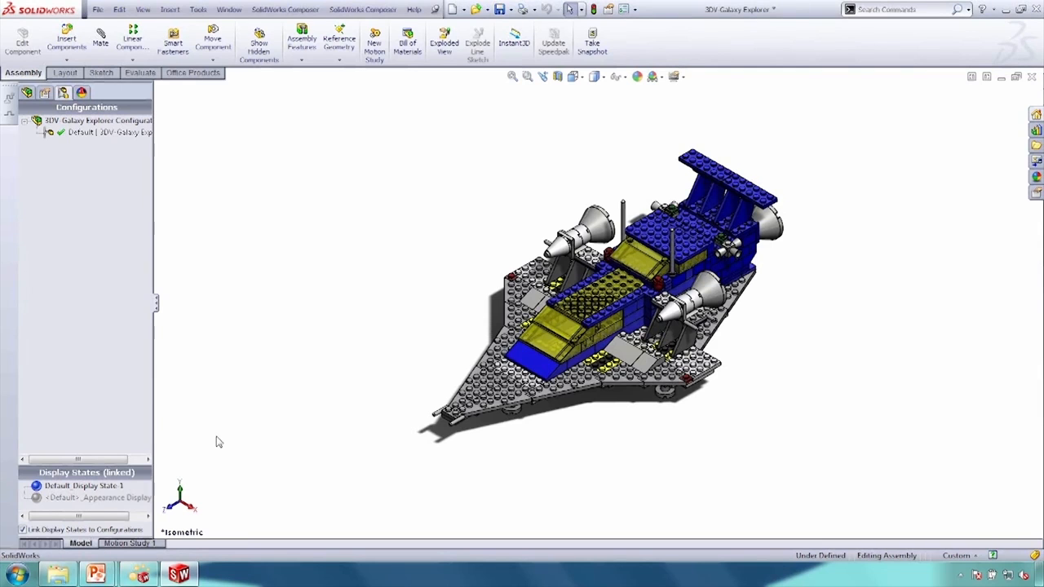
# - Switch to SolidWorks Composer and open the 3DV-Galaxy Explorer SMG file from the Desktop
pyautogui.click(141, 575)
pyautogui.click(17, 27)
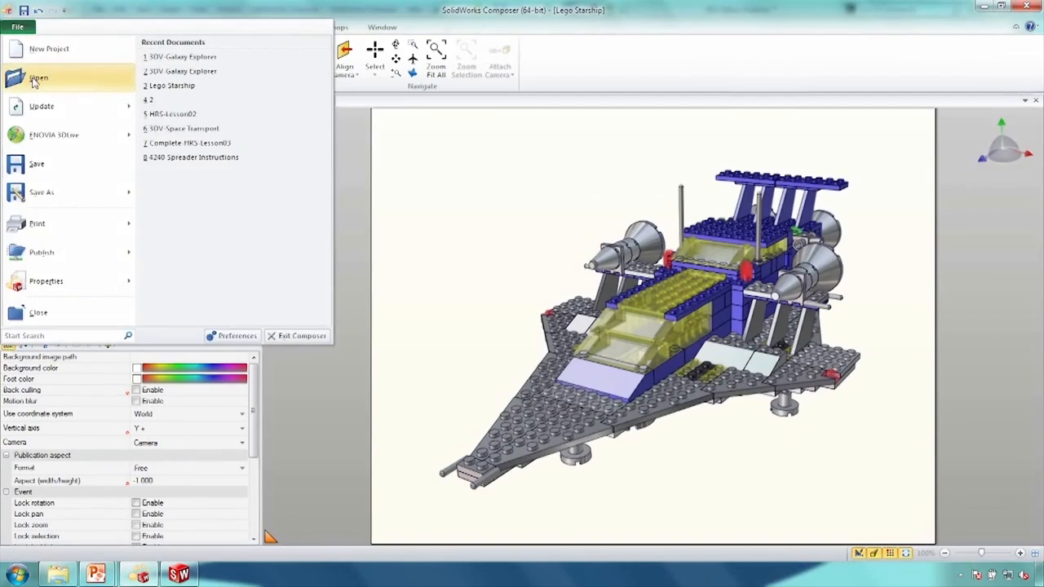
pyautogui.click(36, 75)
pyautogui.click(42, 103)
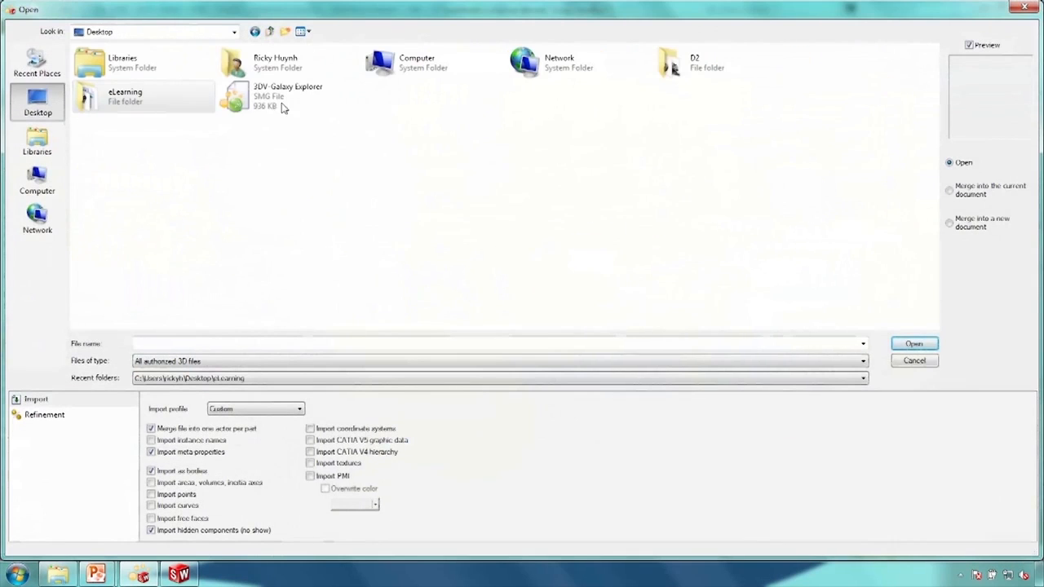
pyautogui.click(280, 98)
pyautogui.doubleClick(280, 98)
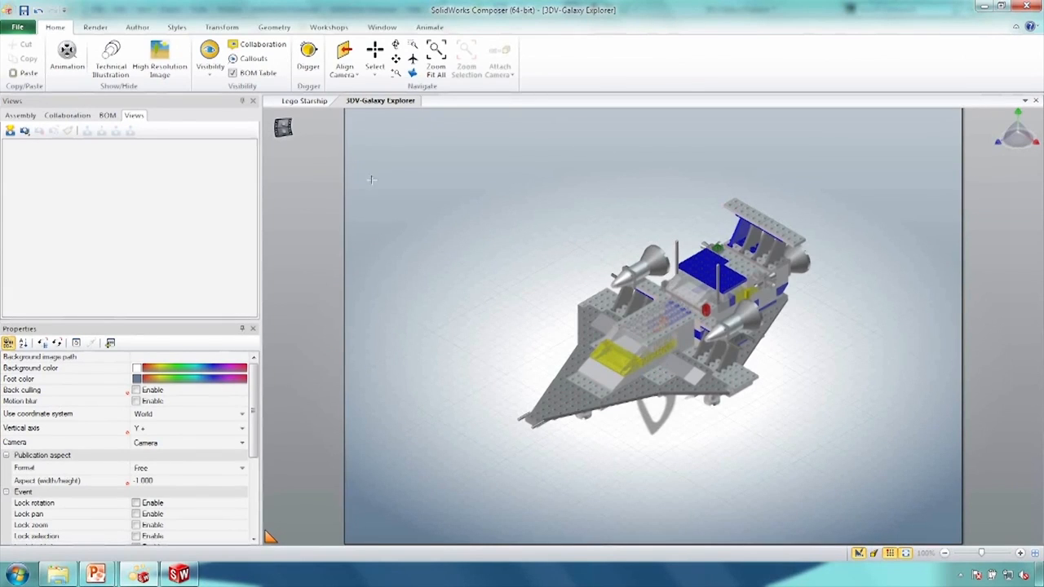
# - Review the import and refinement settings on the Input page of the default document properties
pyautogui.click(17, 27)
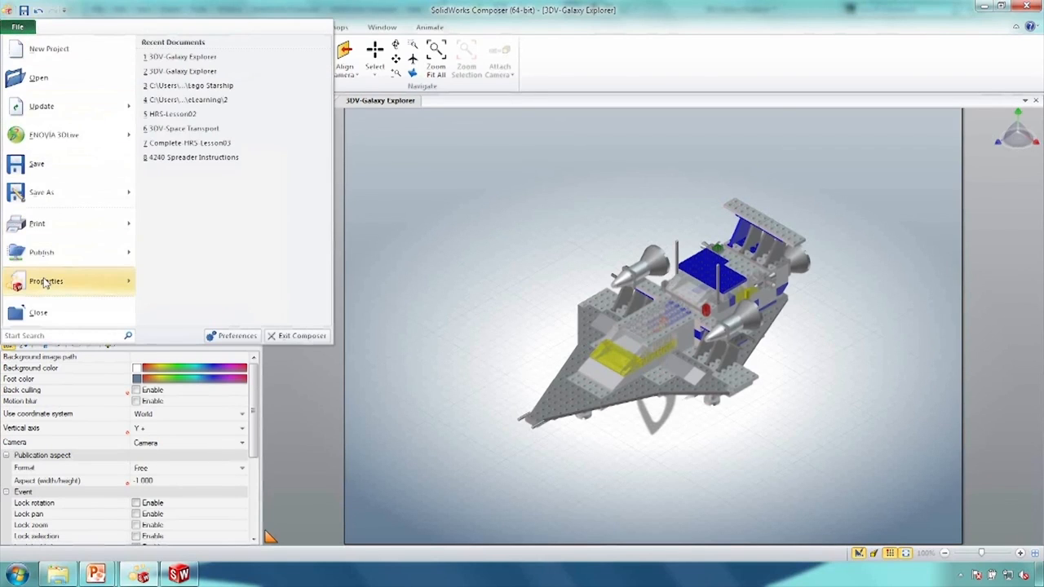
pyautogui.moveTo(82, 282)
pyautogui.click(196, 96)
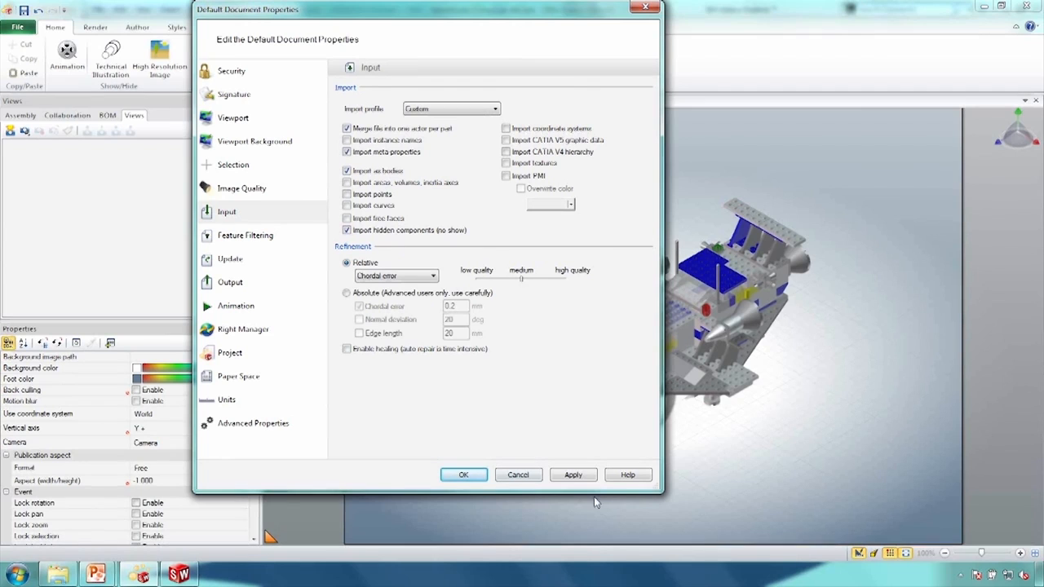
pyautogui.click(456, 475)
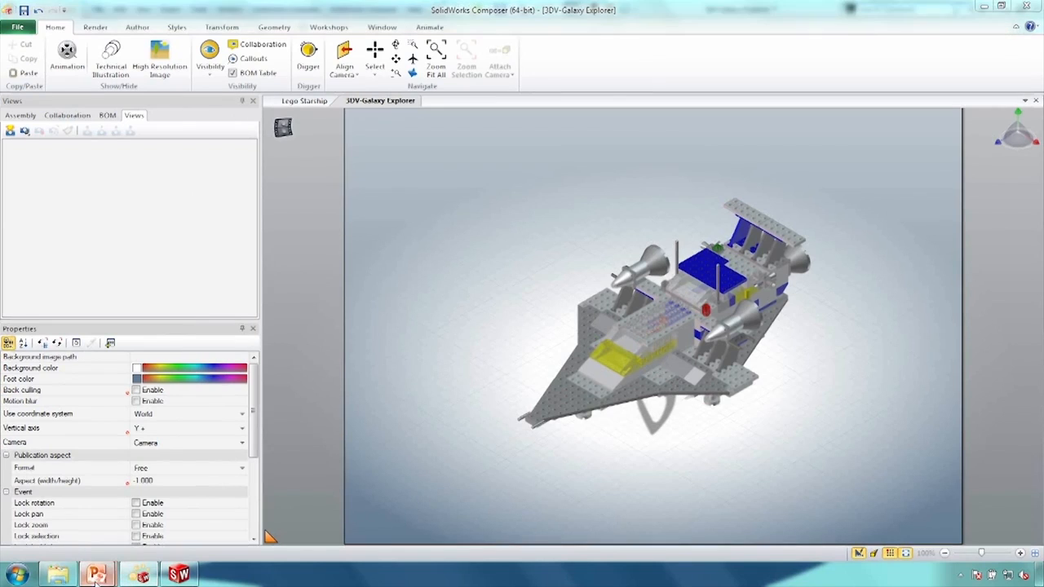
pyautogui.moveTo(96, 574)
pyautogui.click(396, 501)
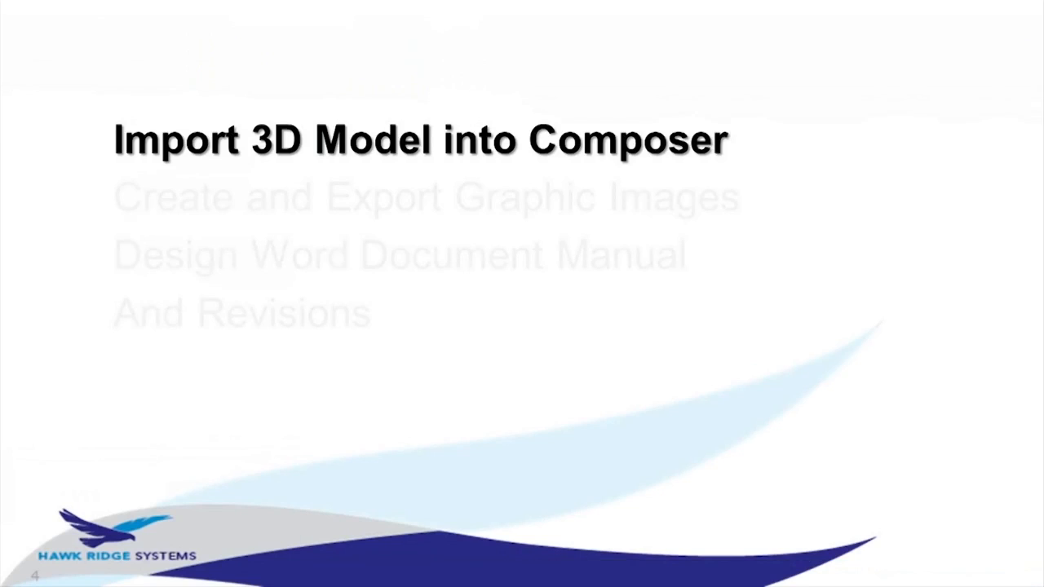
pyautogui.press('Right')
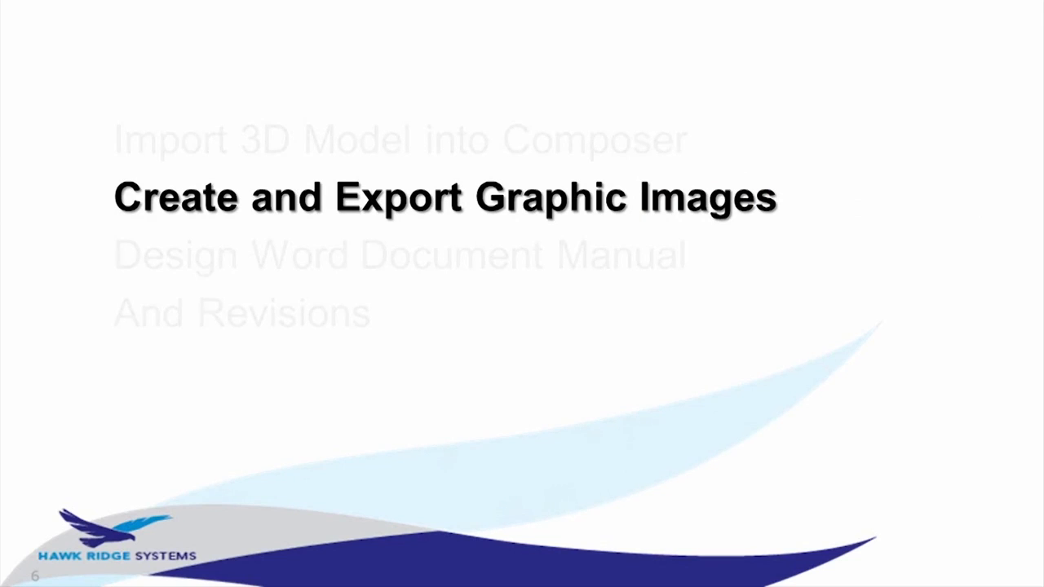
pyautogui.hotkey('alt', 'Tab')
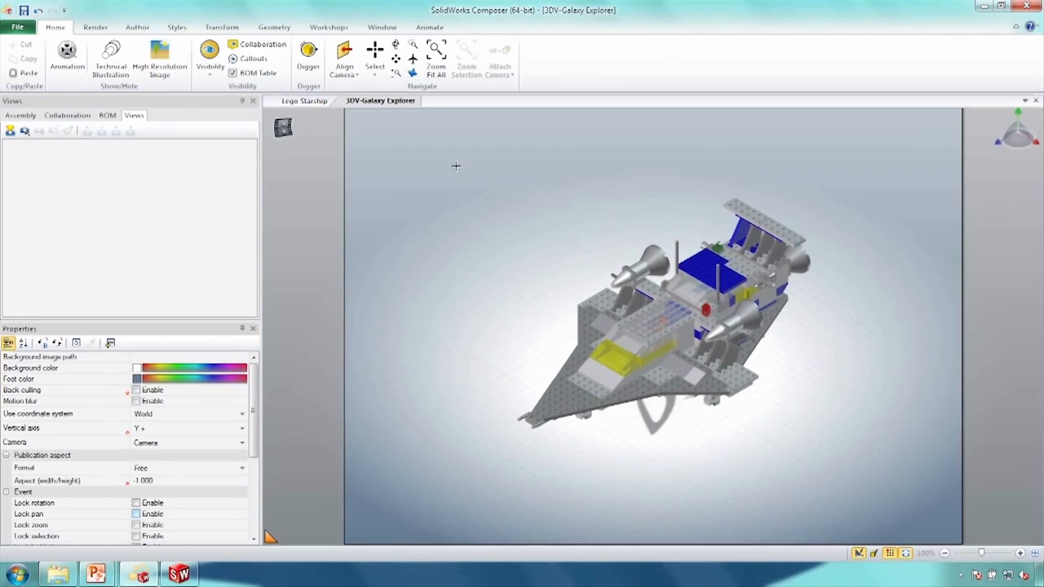
# - Close the 3DV-Galaxy Explorer document and display the Marketing 1 and Marketing 2 views of the Lego Starship
pyautogui.click(1035, 100)
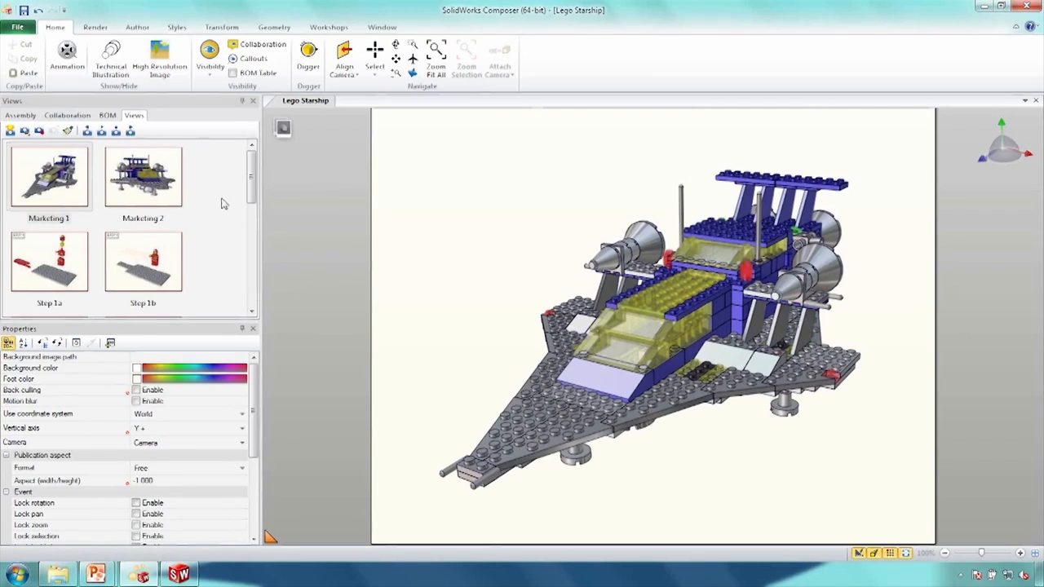
pyautogui.click(64, 190)
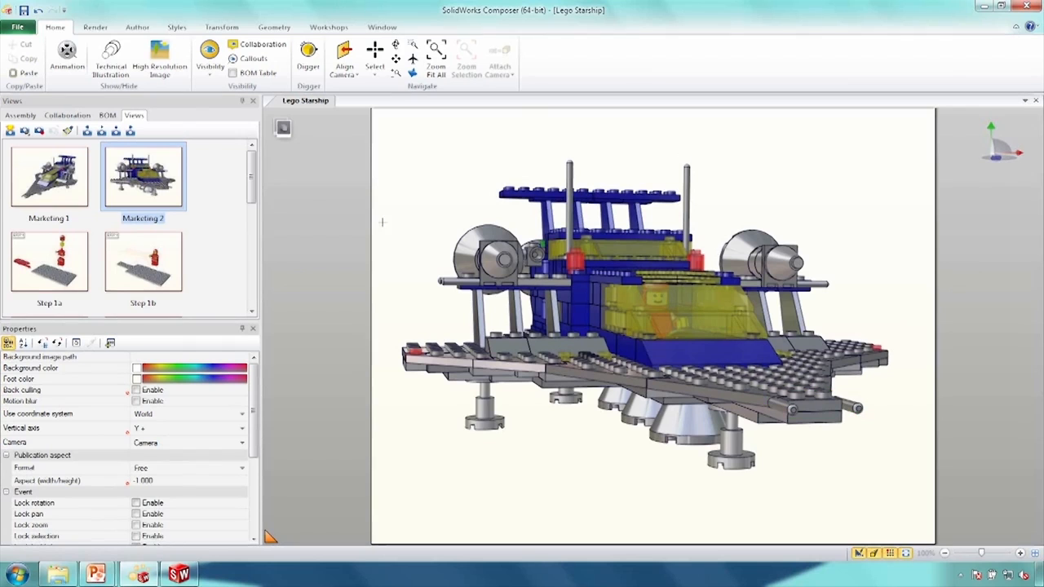
# - Display the Step 1a exploded view of the minifigure and base plates, followed by the assembled Step 1b view
pyautogui.click(47, 261)
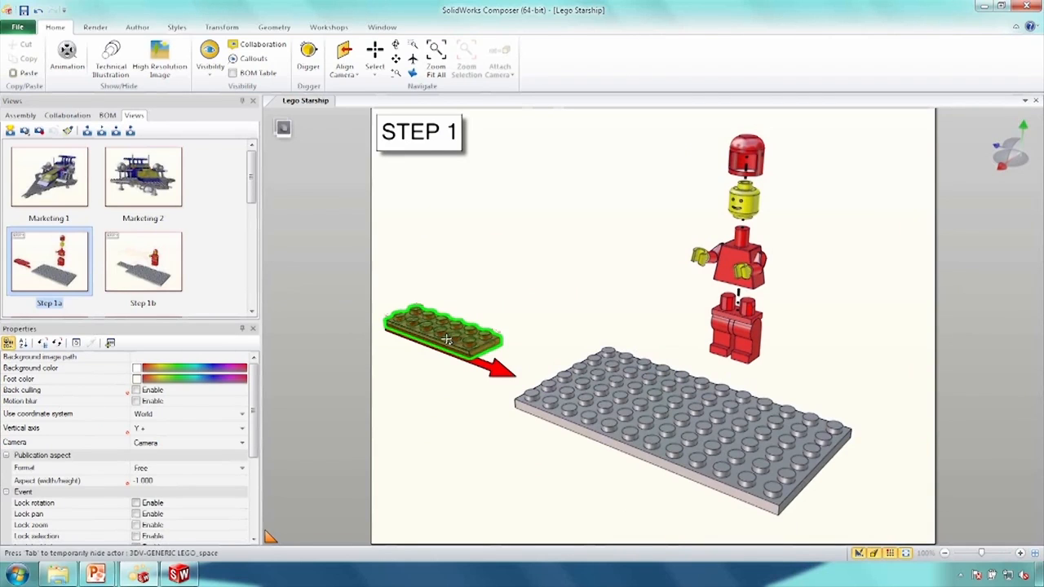
pyautogui.scroll(-2, 422, 394)
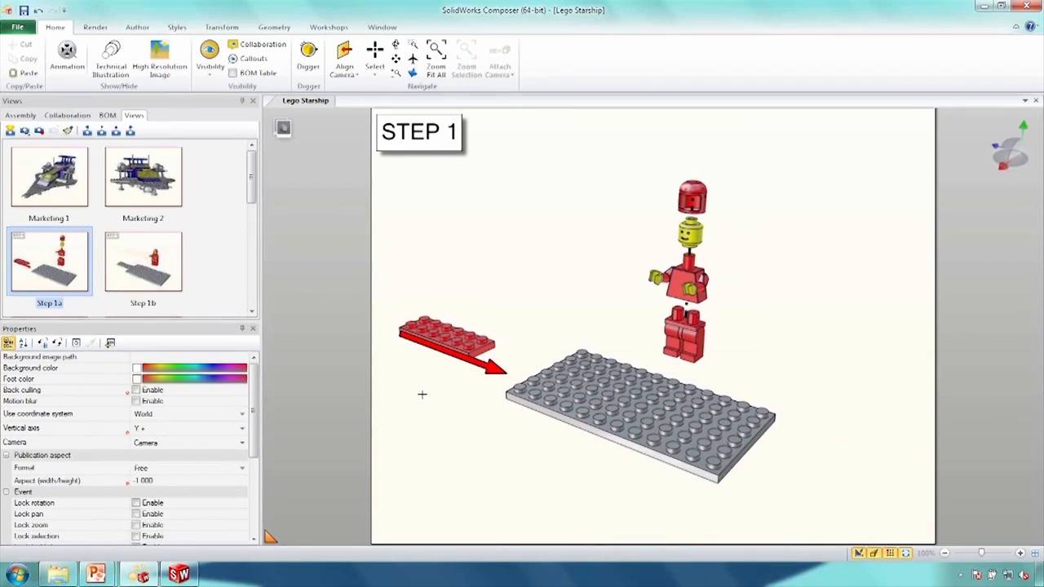
pyautogui.click(137, 272)
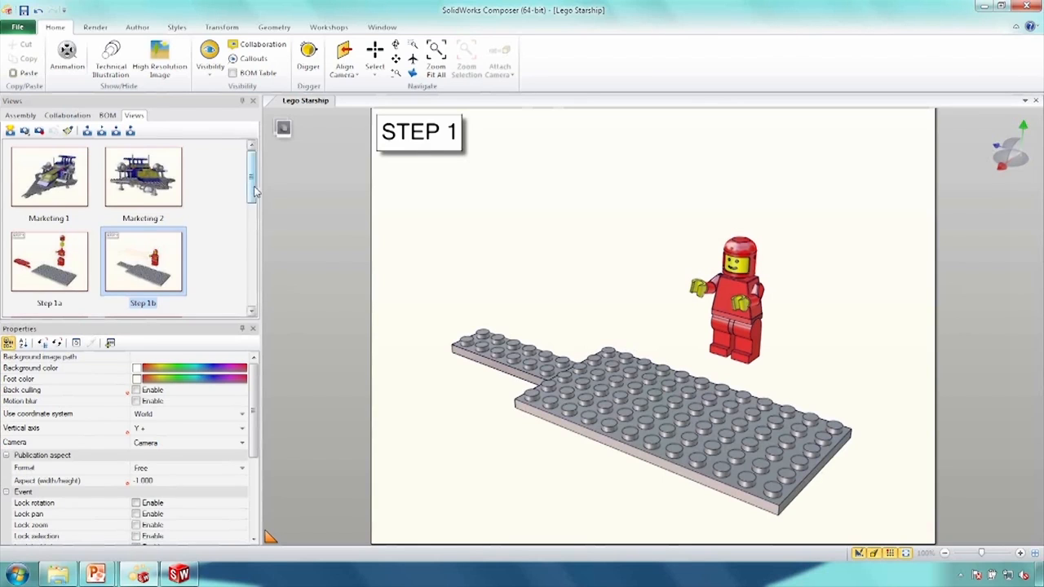
# - Go through the Step 2a, Step 2b, Step 3a and Step 3b views to examine how the plates are added
pyautogui.scroll(-3, 253, 186)
pyautogui.click(36, 267)
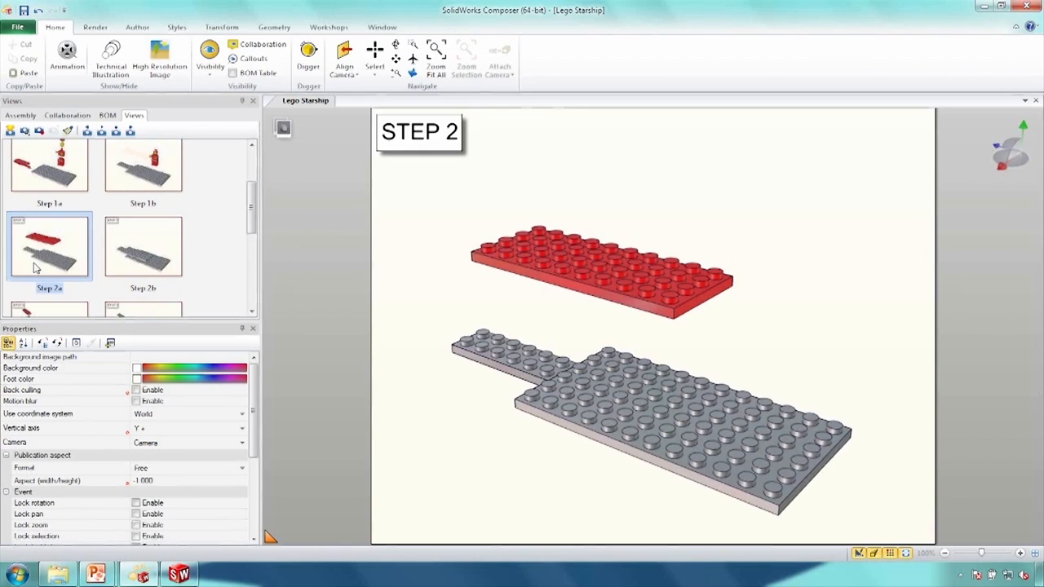
pyautogui.click(122, 245)
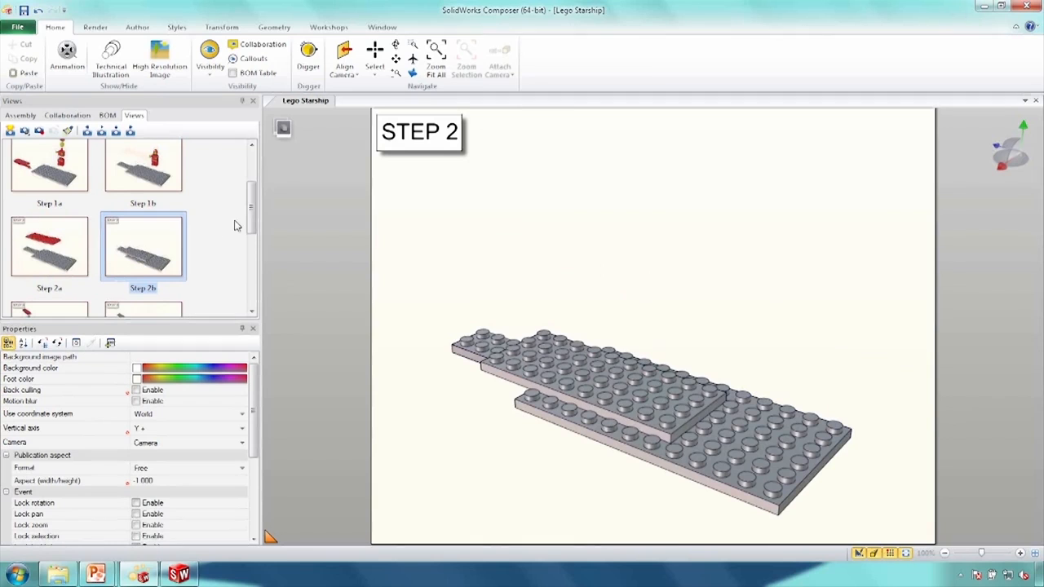
pyautogui.moveTo(251, 214); pyautogui.dragTo(252, 237)
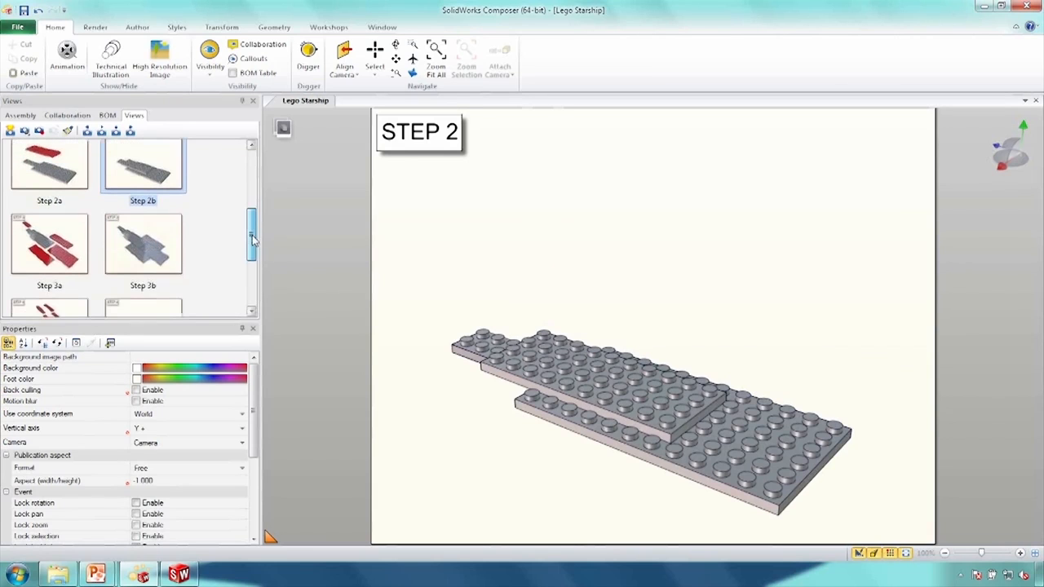
pyautogui.click(49, 237)
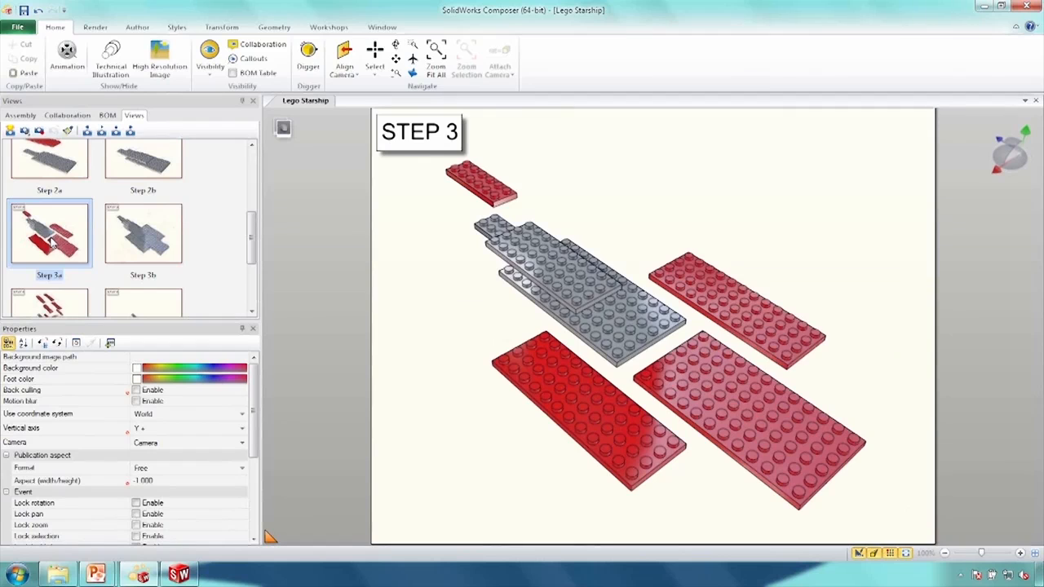
pyautogui.click(140, 259)
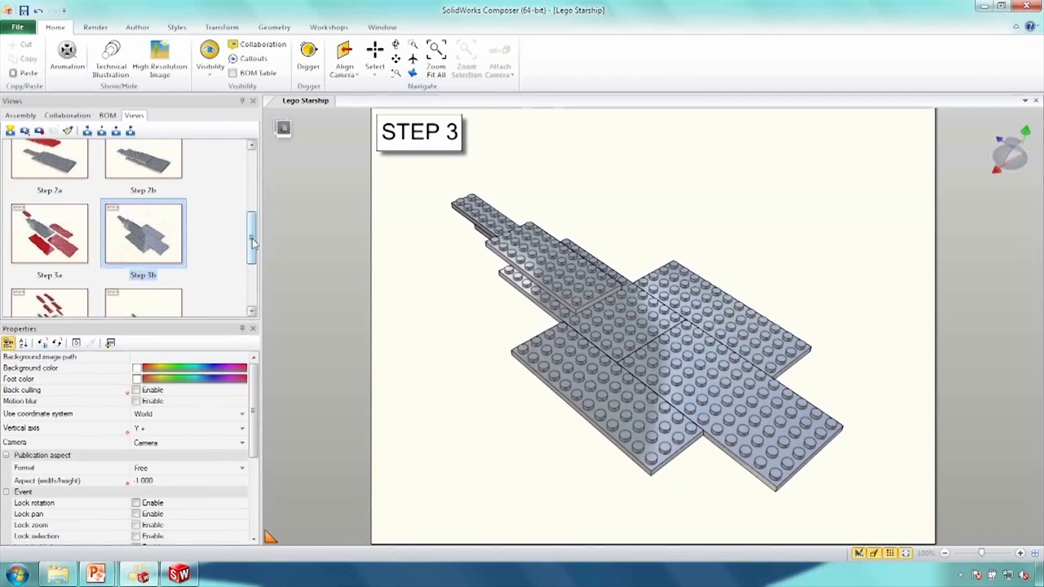
# - Display the Step 4a view, advance to Step 4b, and show the nearly complete starship in the Step 24a view
pyautogui.scroll(-1, 252, 244)
pyautogui.scroll(-3, 253, 245)
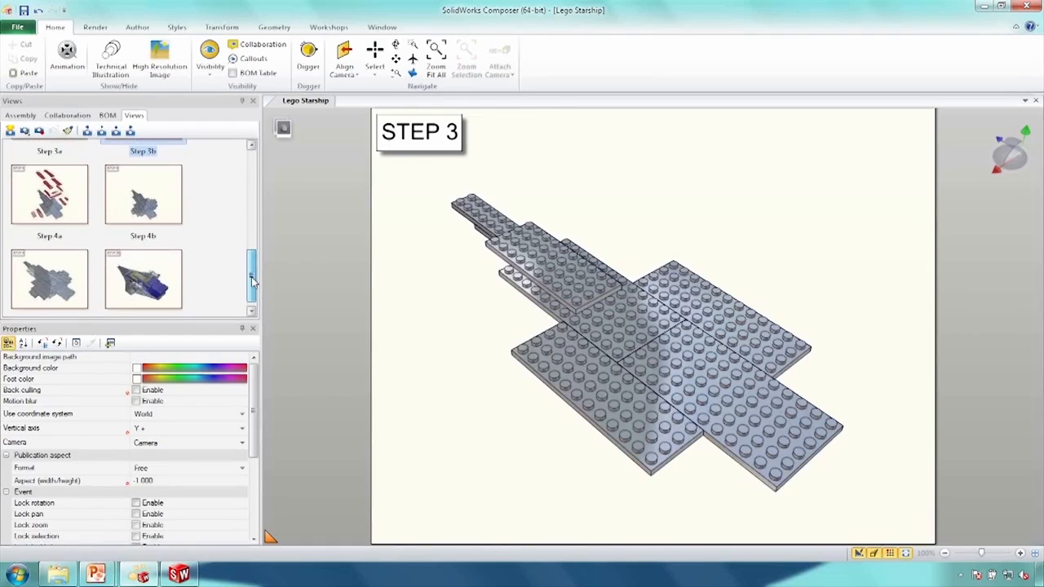
pyautogui.click(44, 210)
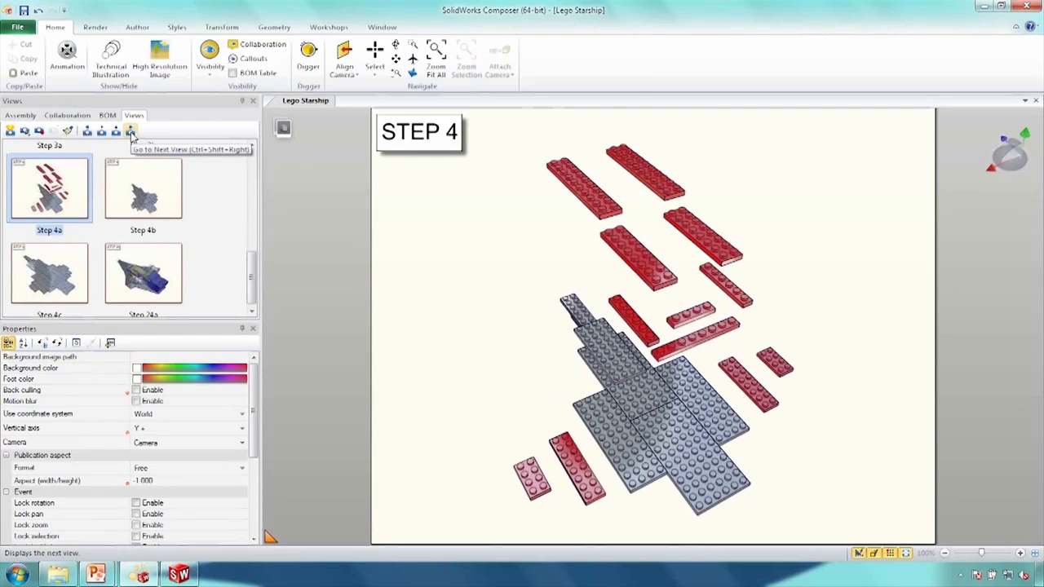
pyautogui.click(130, 132)
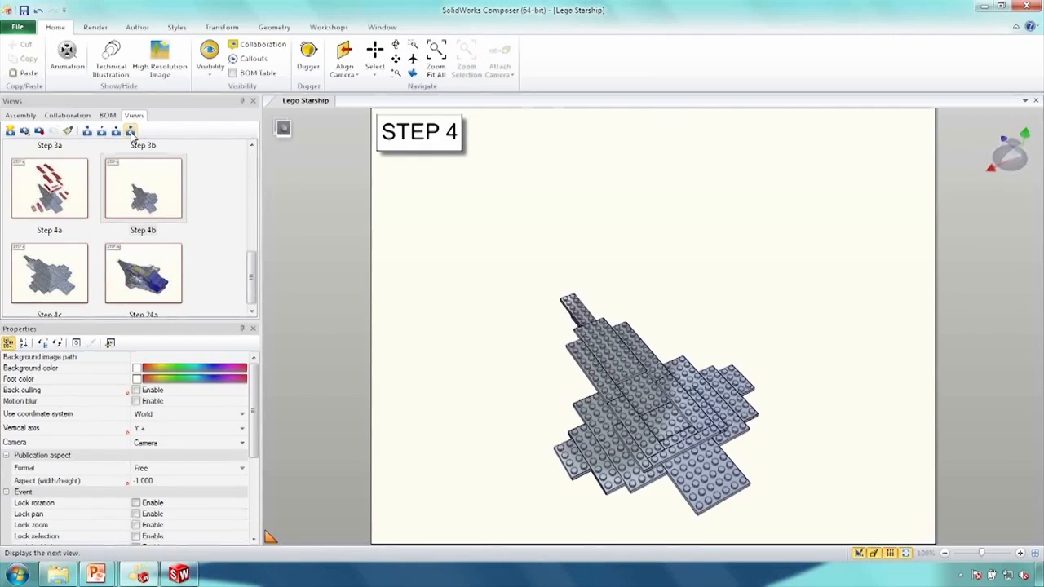
pyautogui.click(150, 267)
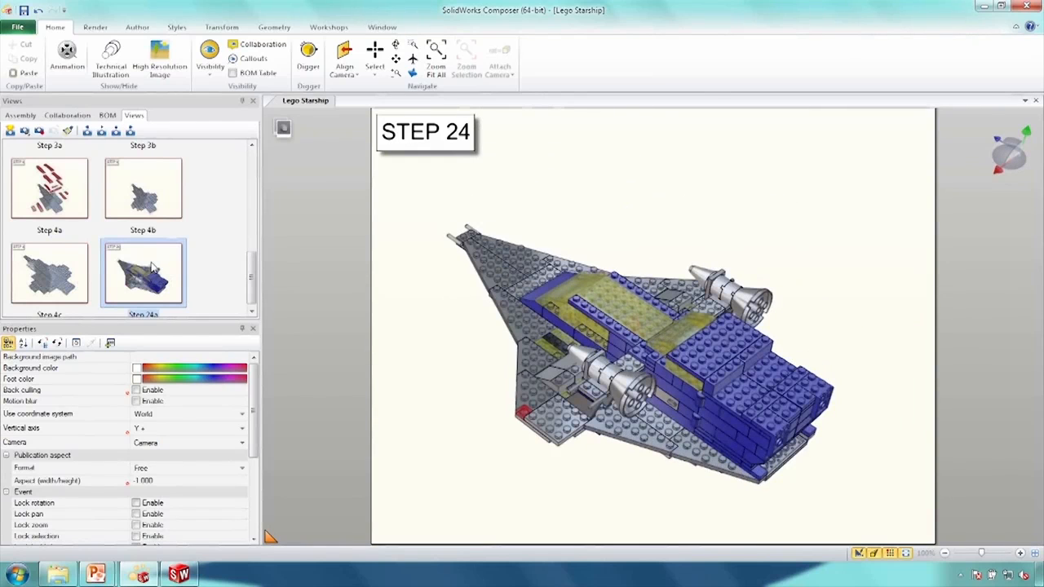
pyautogui.scroll(-1, 250, 271)
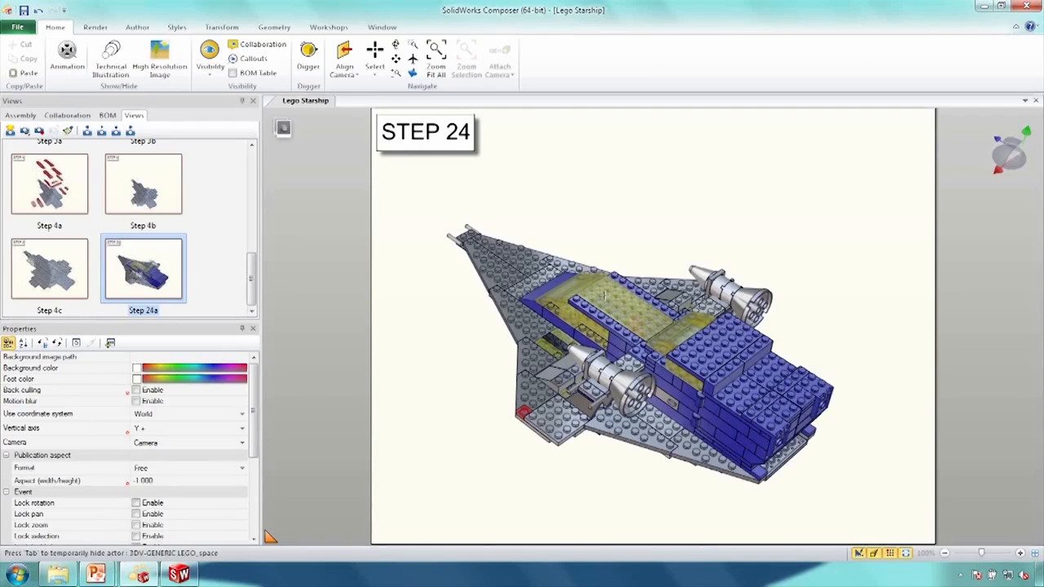
# - Display the Marketing 1 view and select the 24th Step selection set in the assembly tree
pyautogui.moveTo(251, 277); pyautogui.dragTo(251, 163)
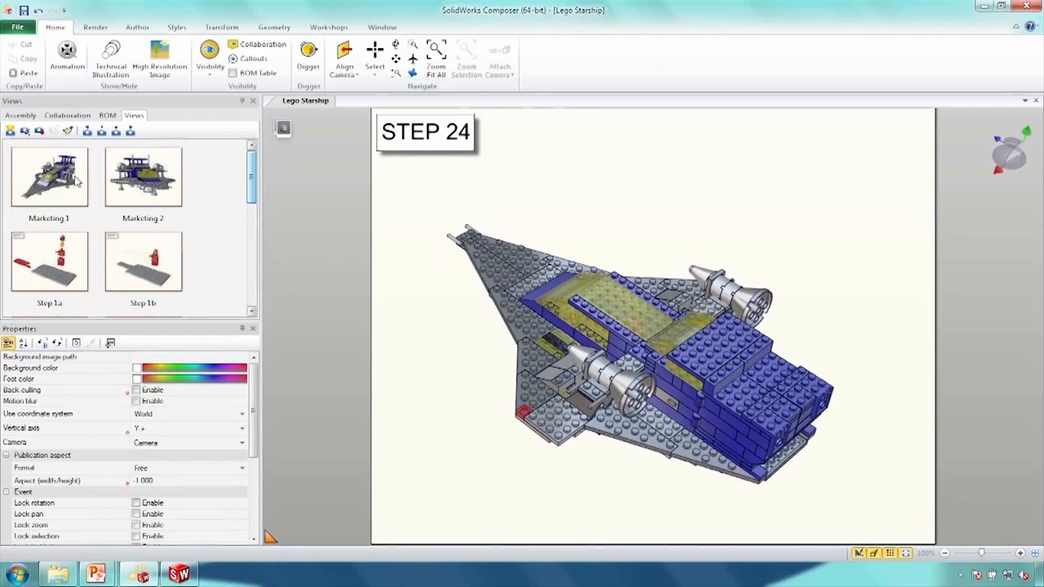
pyautogui.click(77, 181)
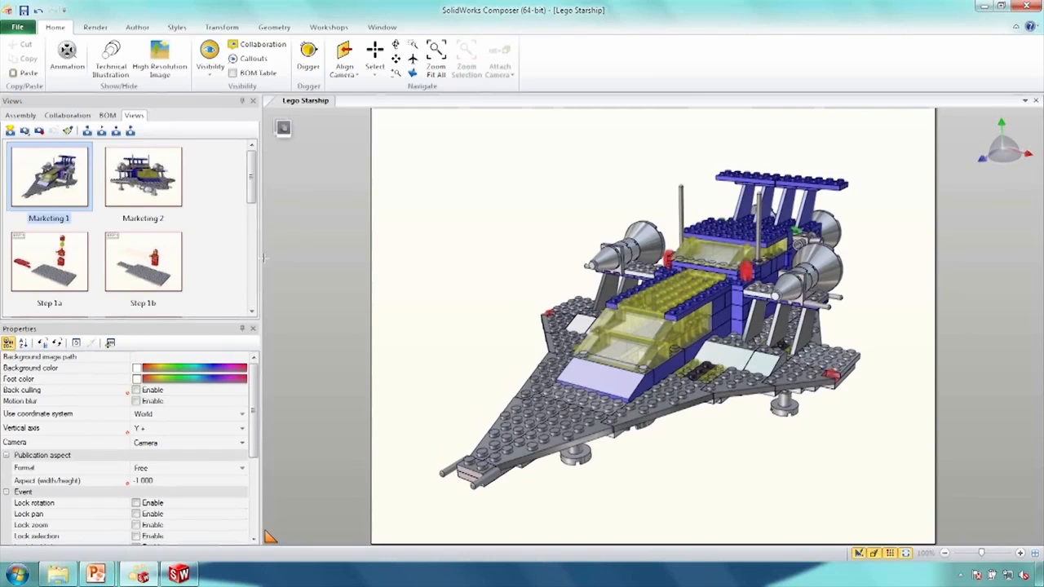
pyautogui.click(12, 120)
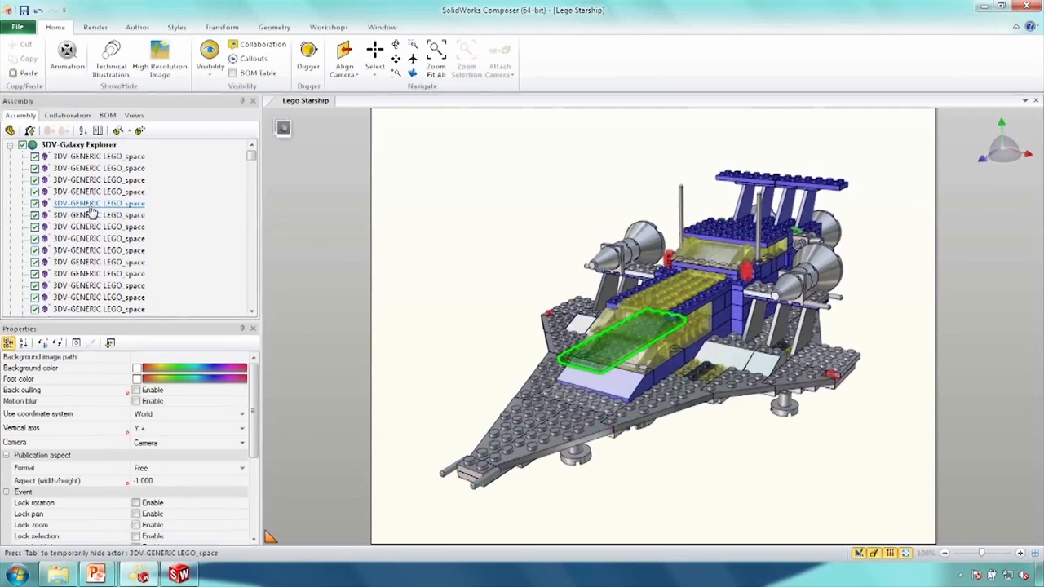
pyautogui.click(10, 144)
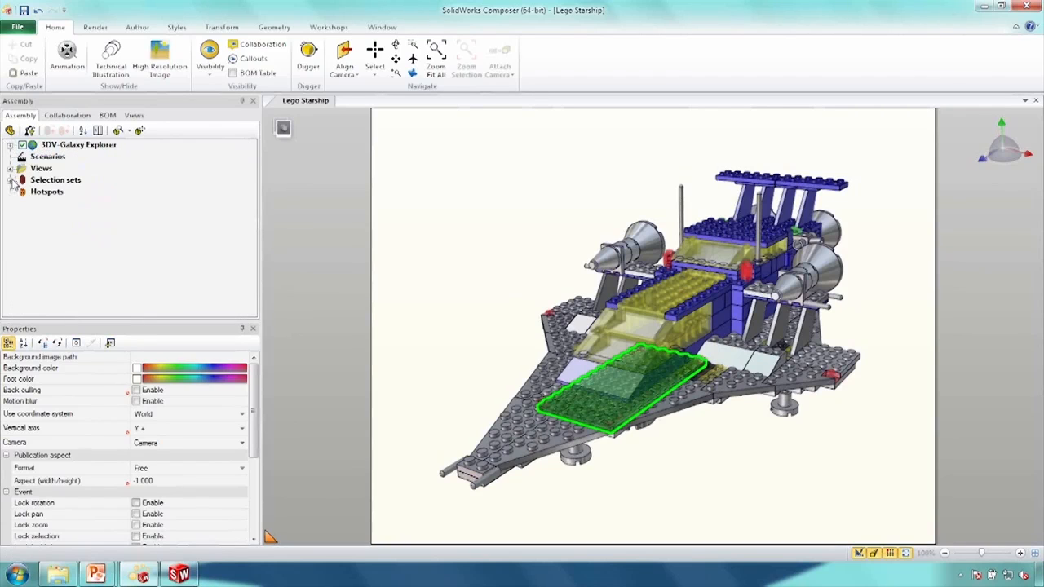
pyautogui.click(11, 179)
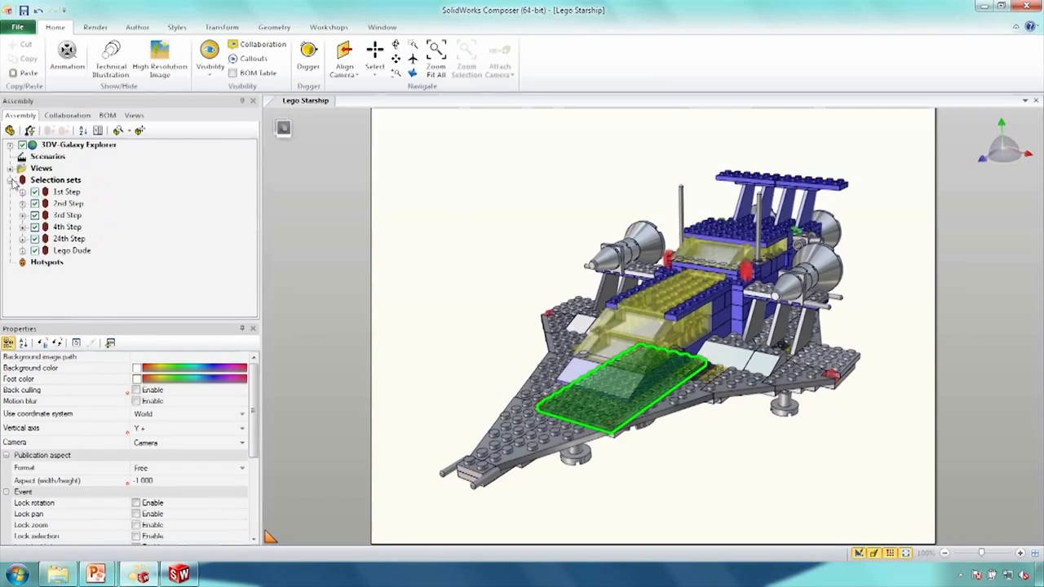
pyautogui.click(65, 239)
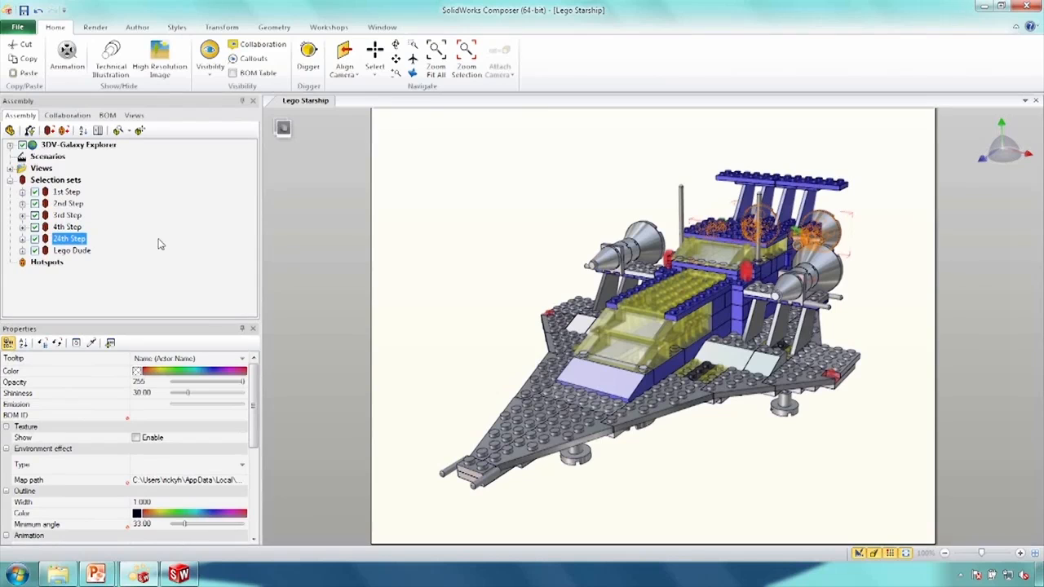
# - Display the Step 24a view and set the opacity of the selected 24th Step parts to 255
pyautogui.click(135, 116)
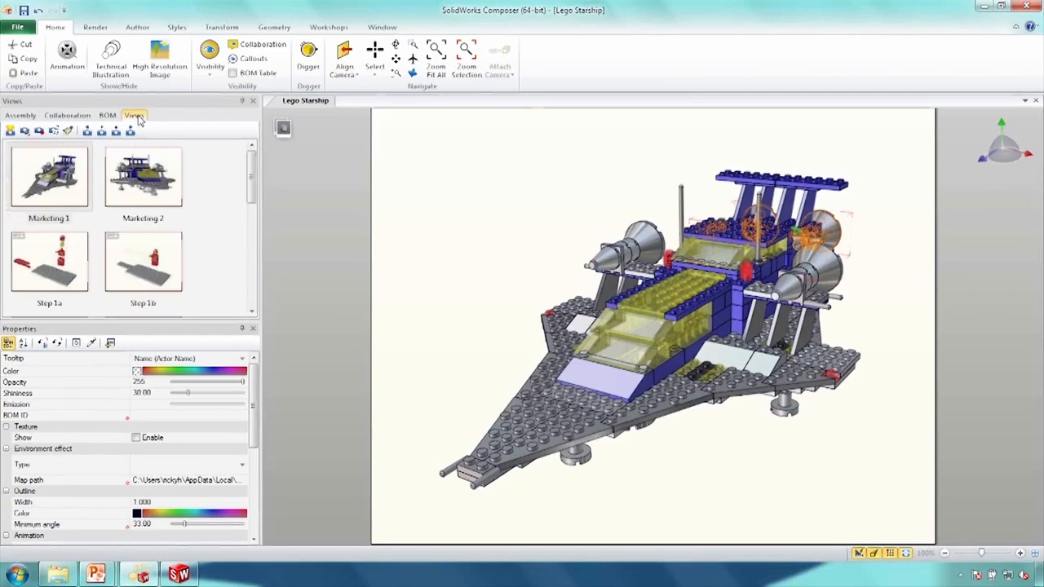
pyautogui.moveTo(251, 181); pyautogui.dragTo(253, 303)
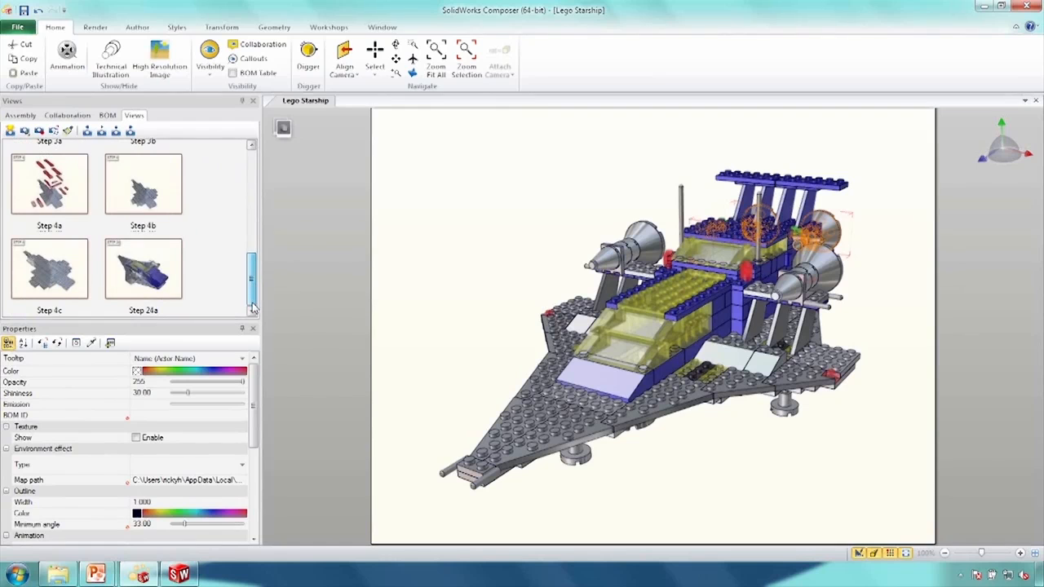
pyautogui.click(155, 278)
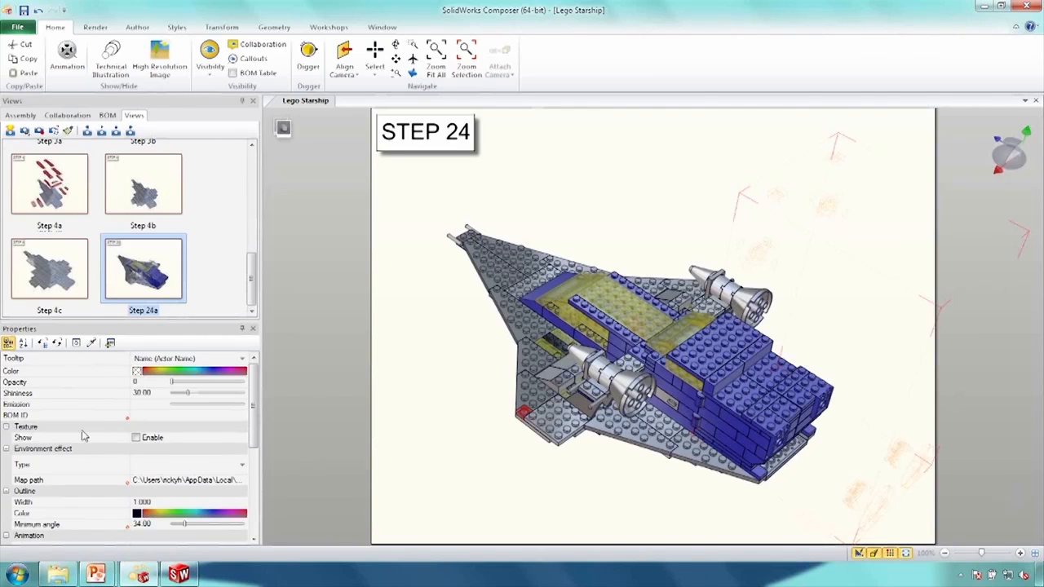
pyautogui.click(41, 384)
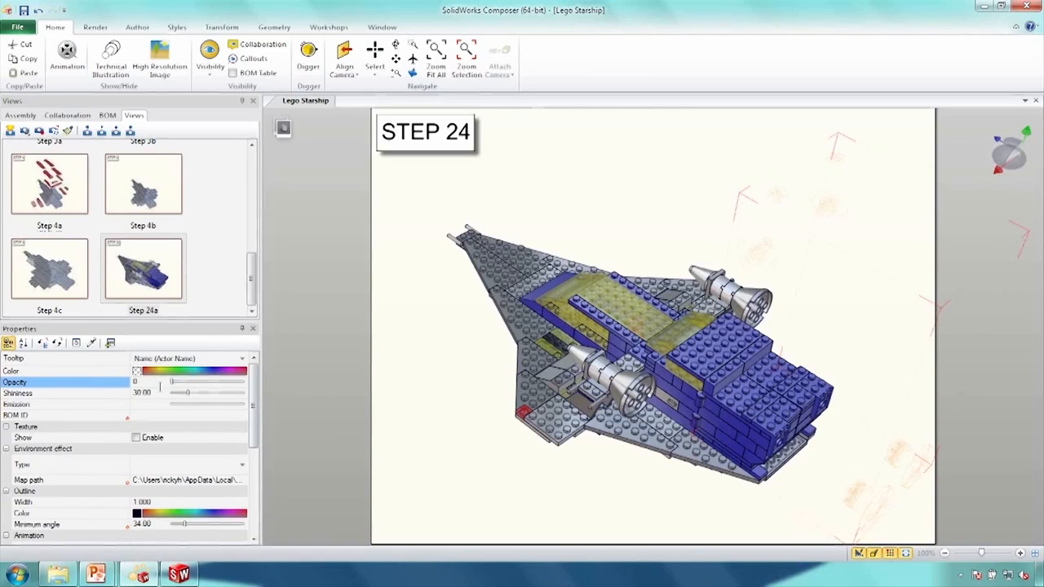
pyautogui.click(141, 382)
pyautogui.write('255')
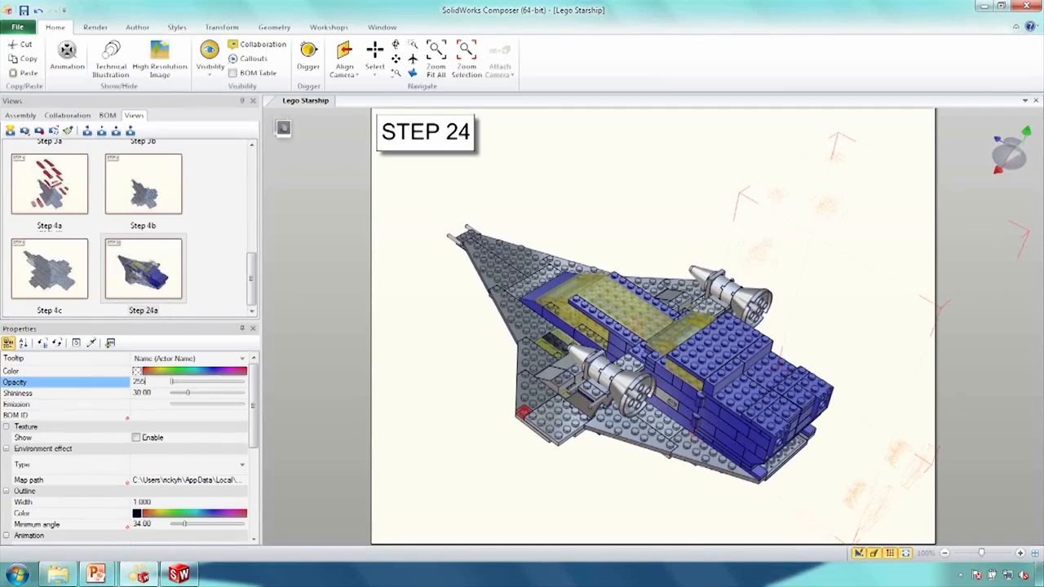
pyautogui.press('Return')
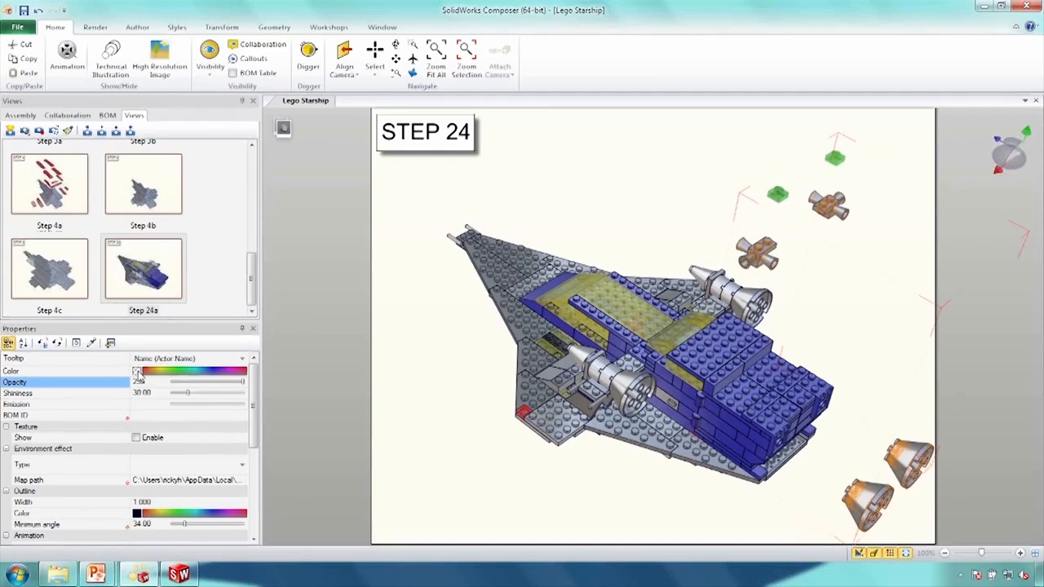
# - Color the selected engine, mount and small brick parts of the 24th Step red and clear the selection
pyautogui.click(137, 371)
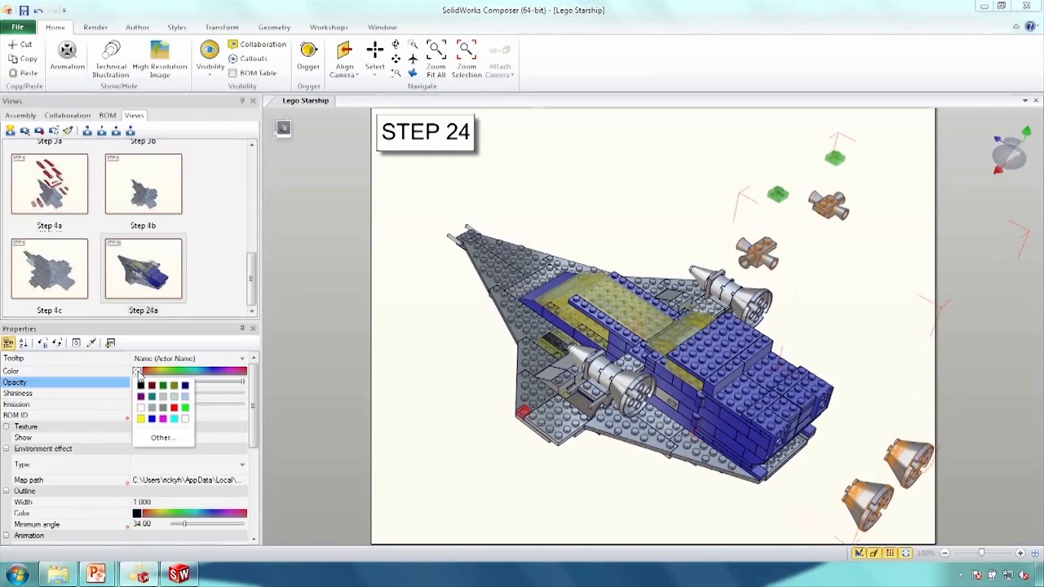
pyautogui.click(173, 411)
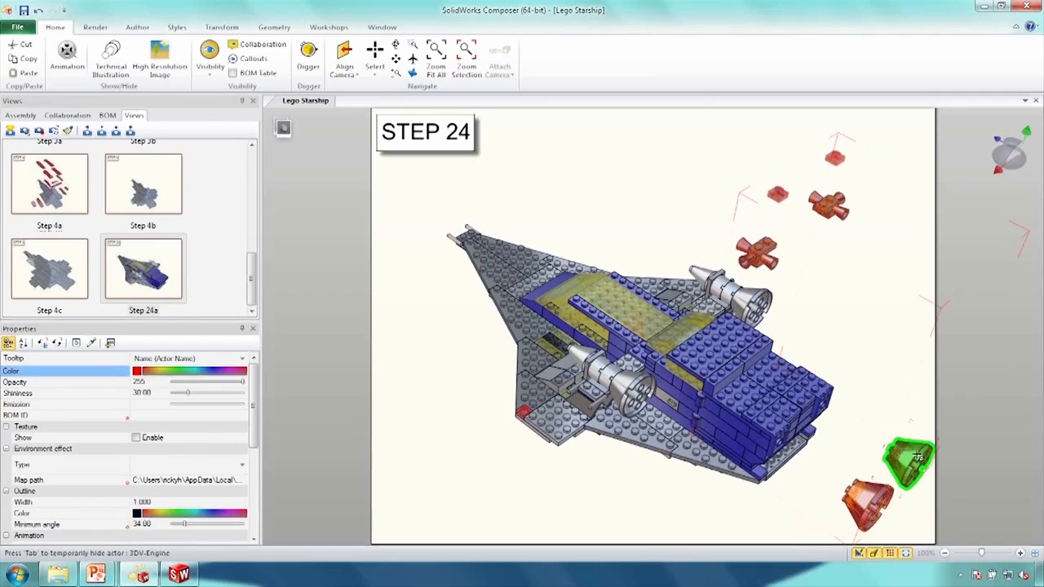
pyautogui.click(606, 212)
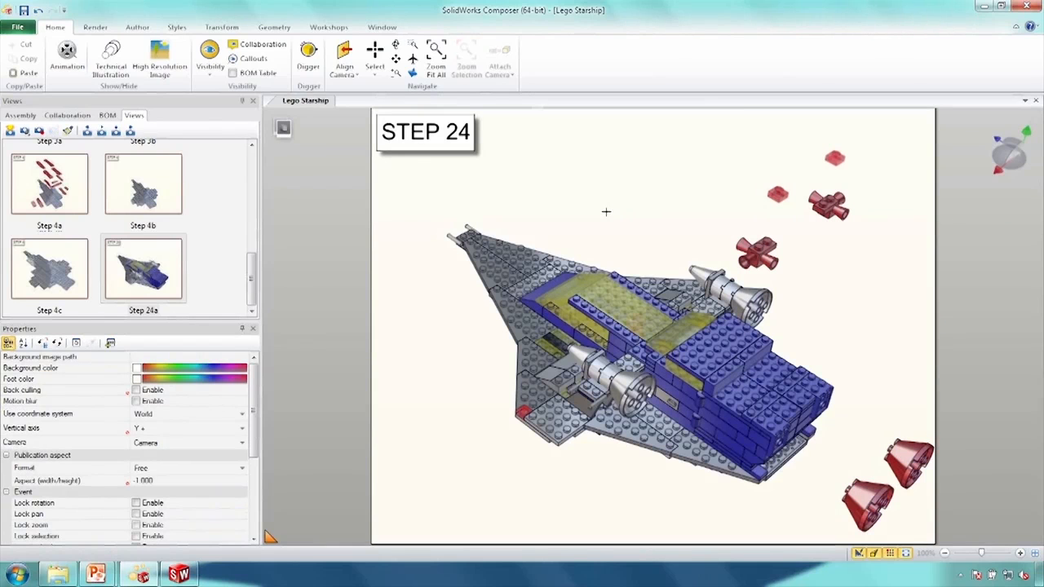
# - Update the Step 24a view with the current scene showing the red exploded parts
pyautogui.click(143, 269)
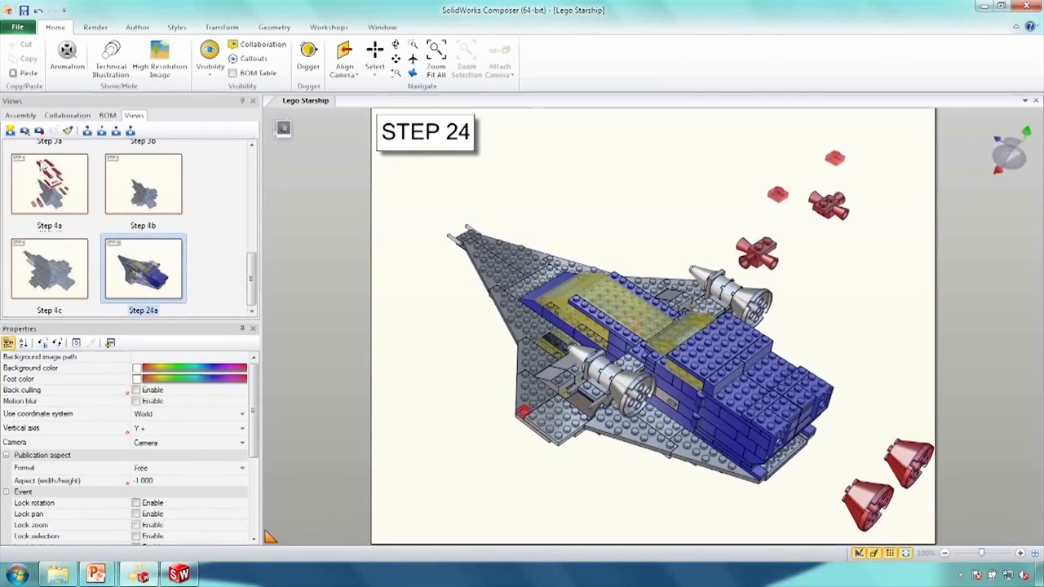
pyautogui.click(39, 133)
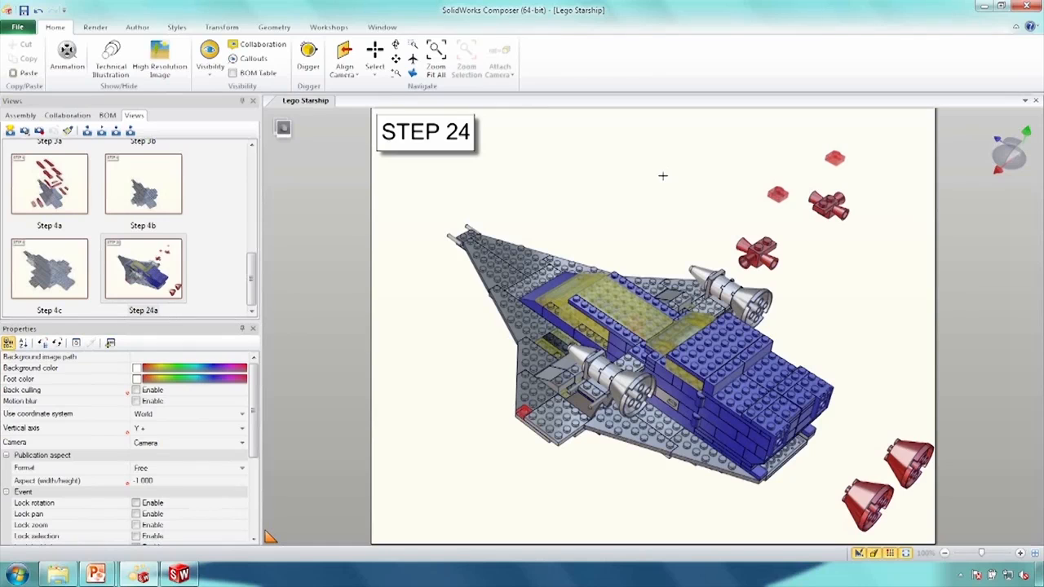
pyautogui.click(174, 281)
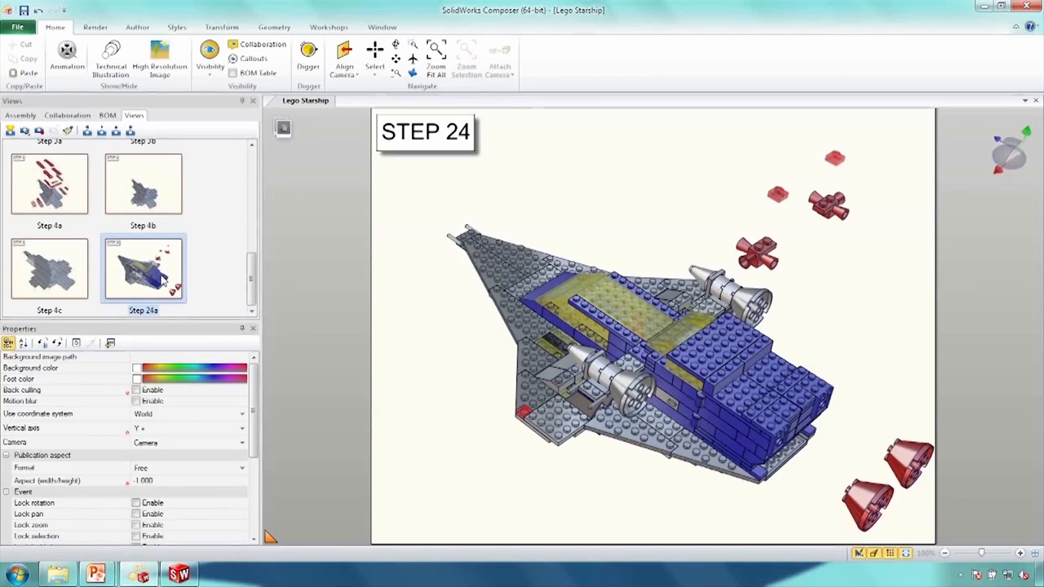
# - Create a new view from the current scene and name it Step 24b
pyautogui.click(11, 131)
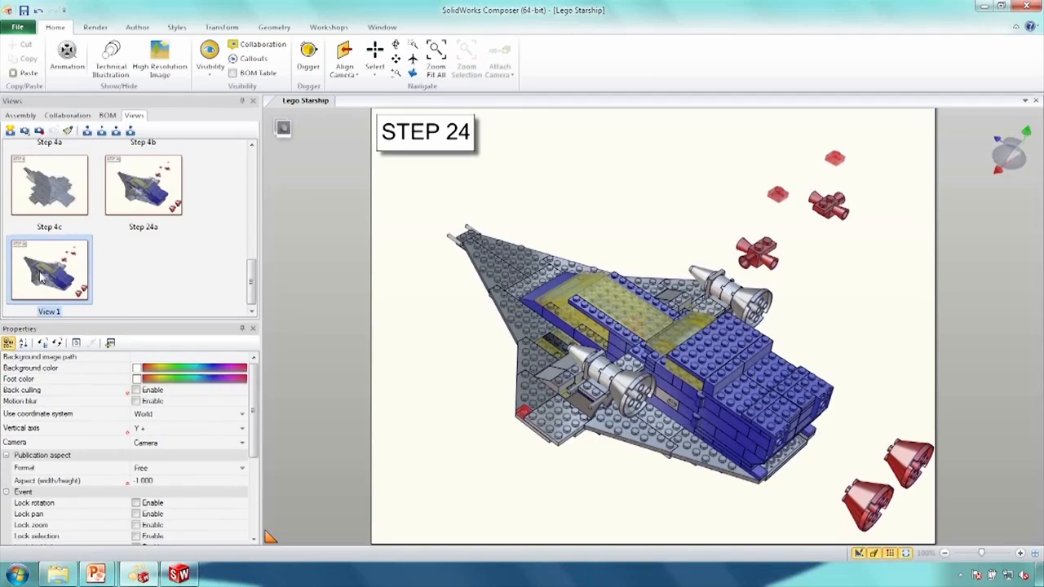
pyautogui.press('F2')
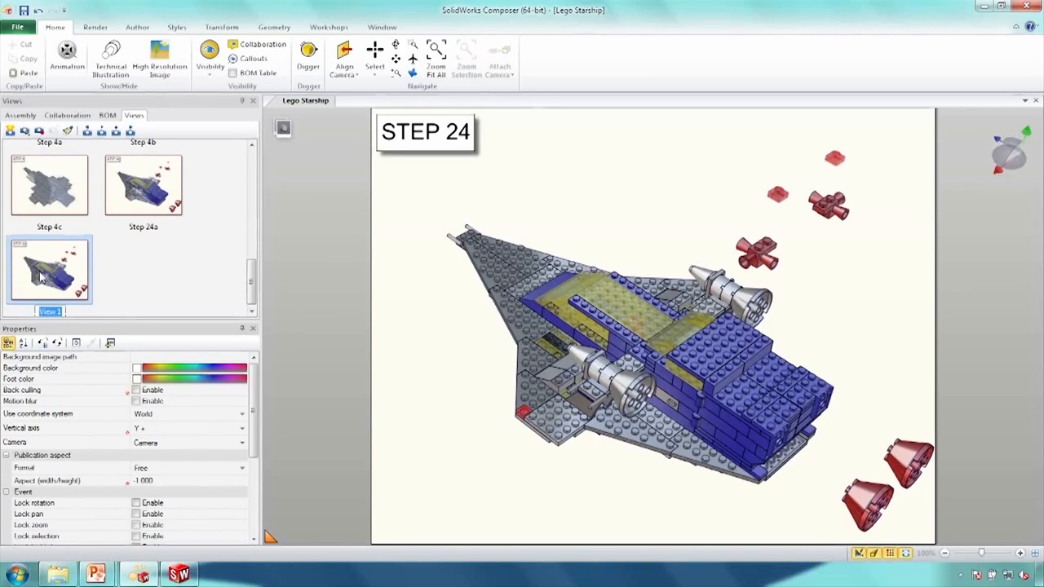
pyautogui.write('Step 24b')
pyautogui.press('Return')
# - Restore the neutral position of the parts in the 24th Step selection set
pyautogui.click(222, 27)
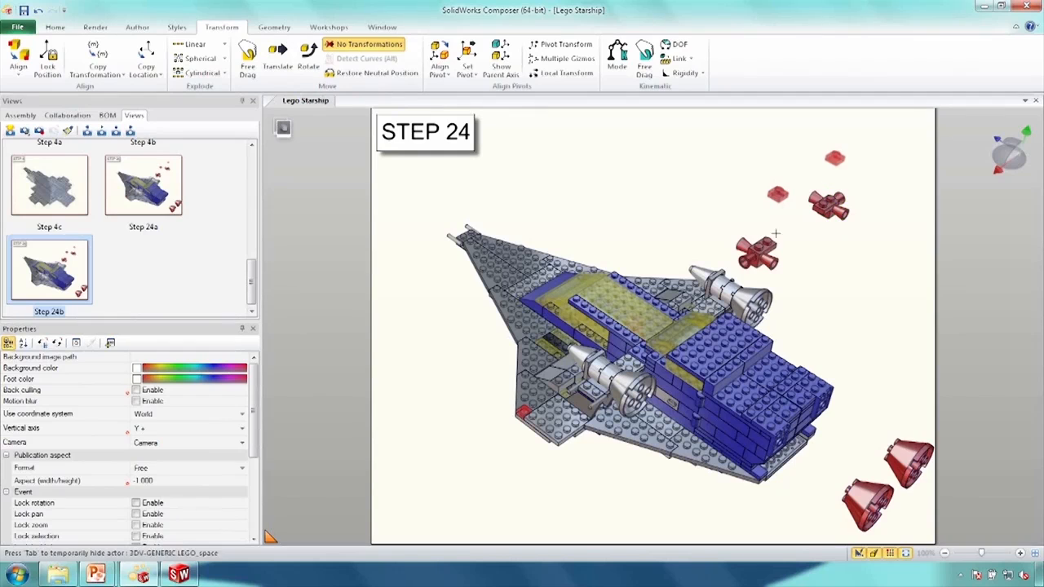
pyautogui.click(17, 116)
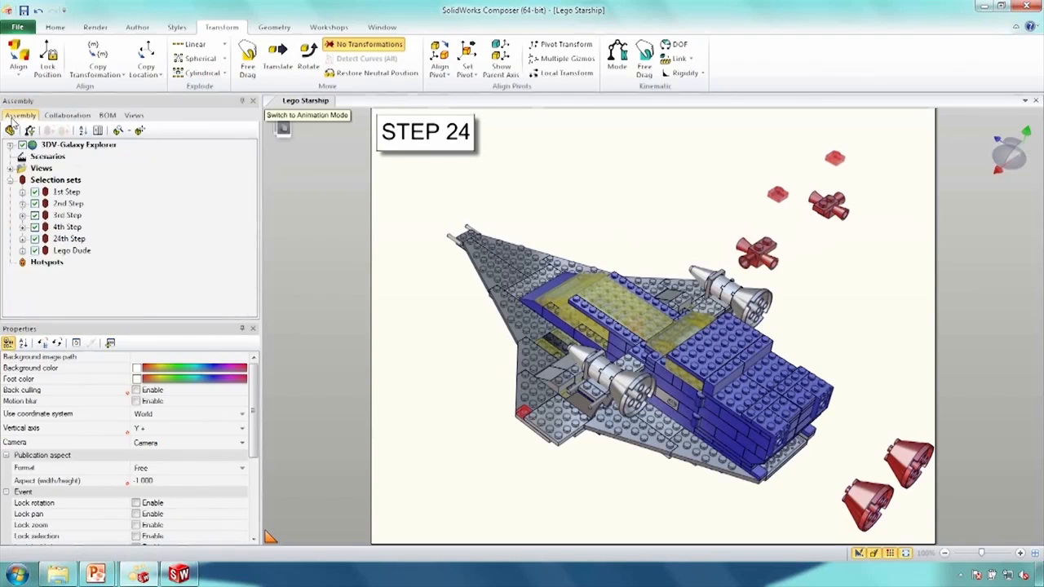
pyautogui.click(69, 239)
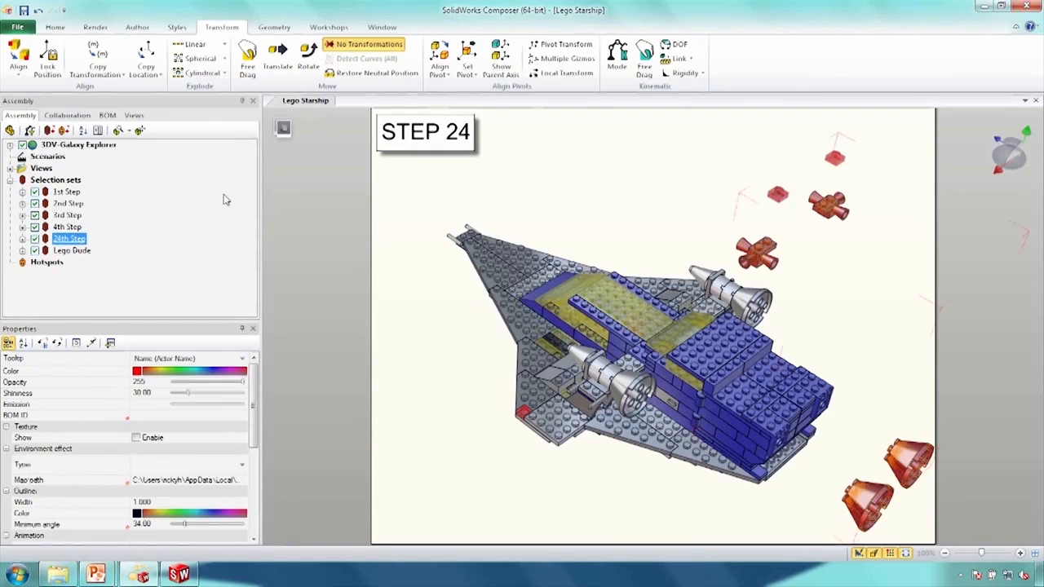
pyautogui.click(410, 78)
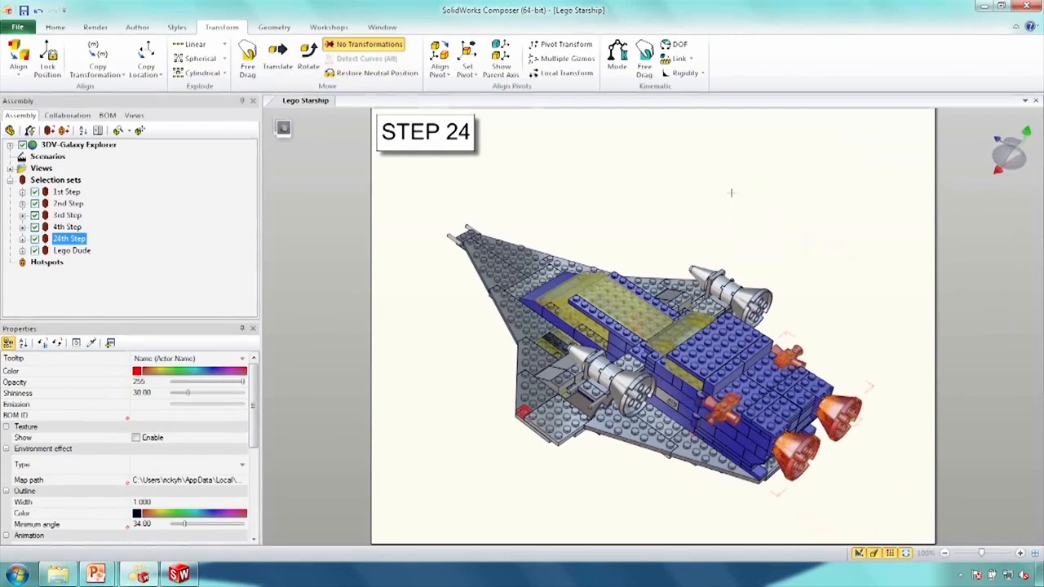
pyautogui.click(732, 190)
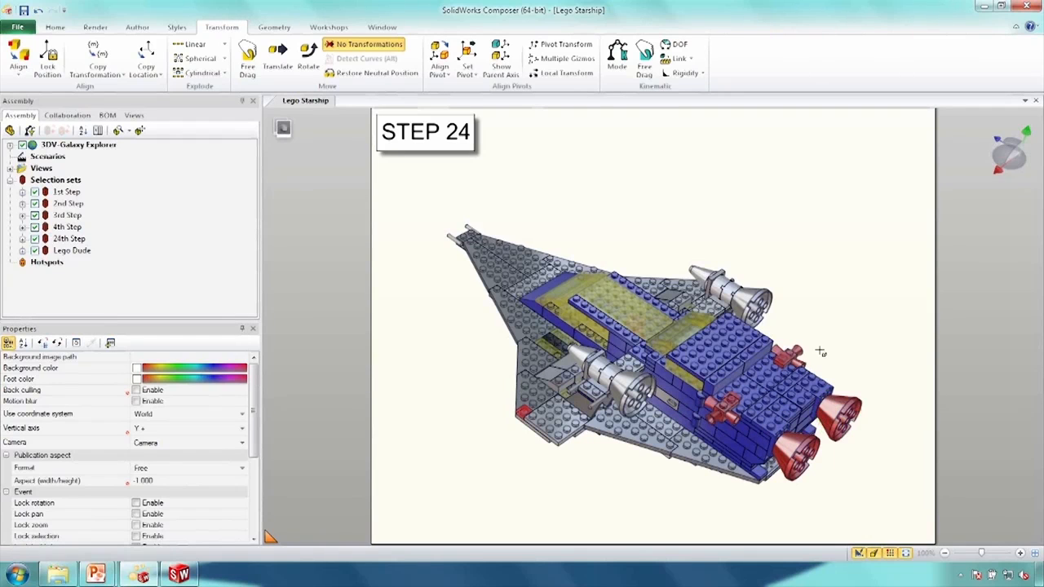
# - Undo the last repositioning and restore the 24th Step parts to their neutral color and position
pyautogui.click(38, 10)
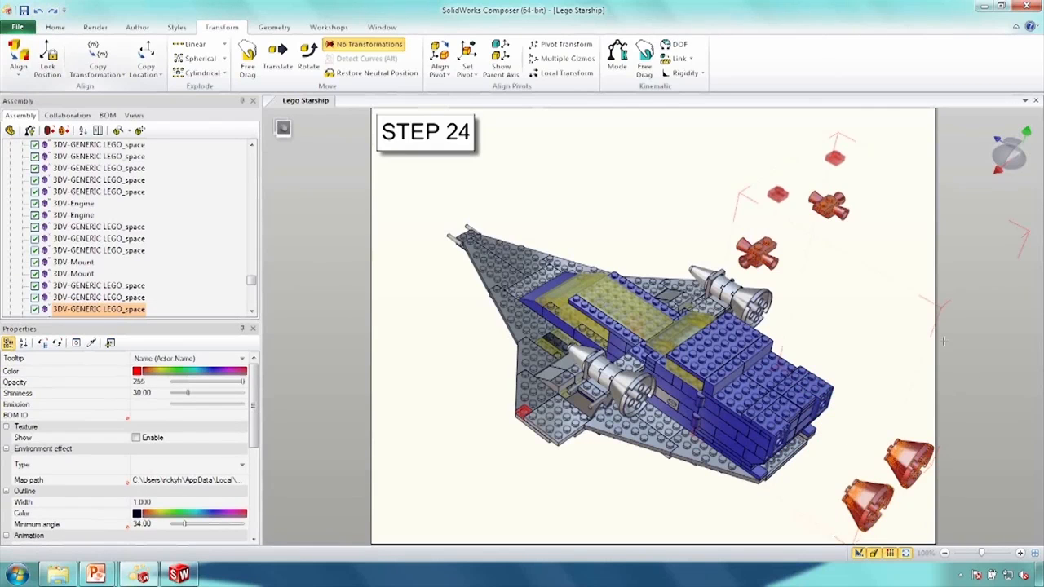
pyautogui.click(60, 346)
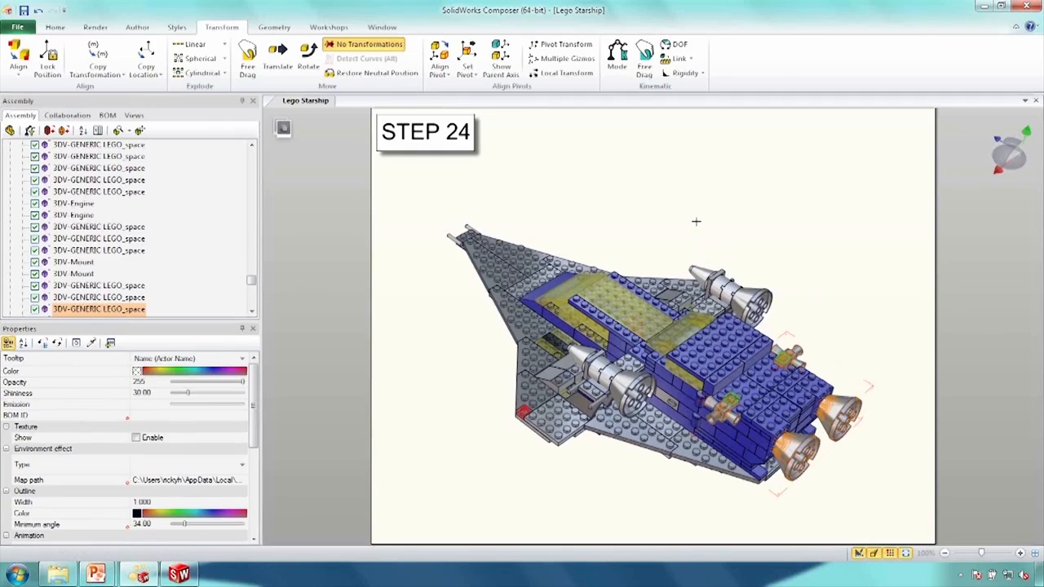
pyautogui.click(696, 221)
# - Update the Step 24b view with the current scene showing the parts assembled in their original colors
pyautogui.click(134, 115)
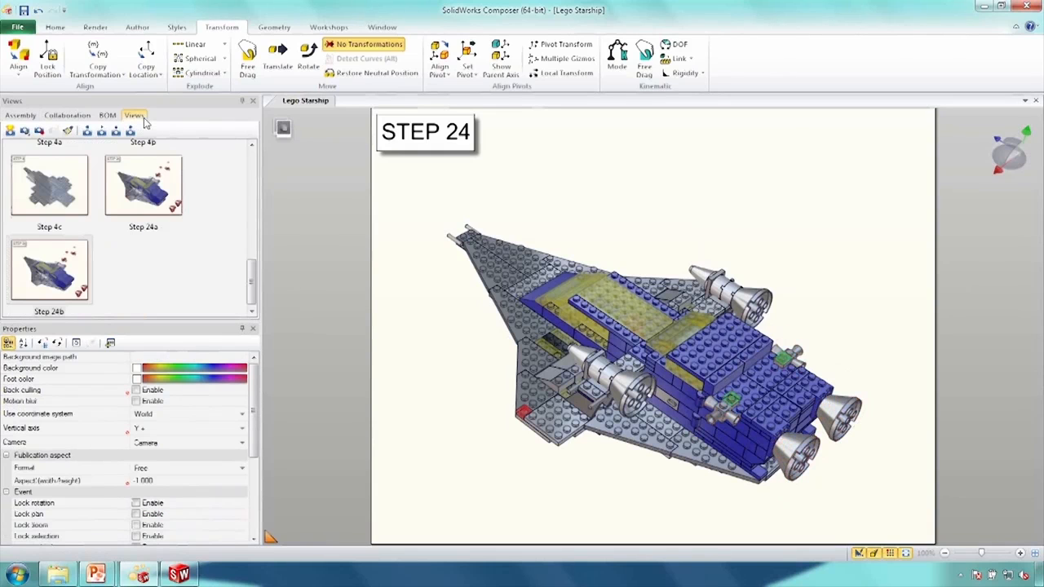
pyautogui.click(49, 269)
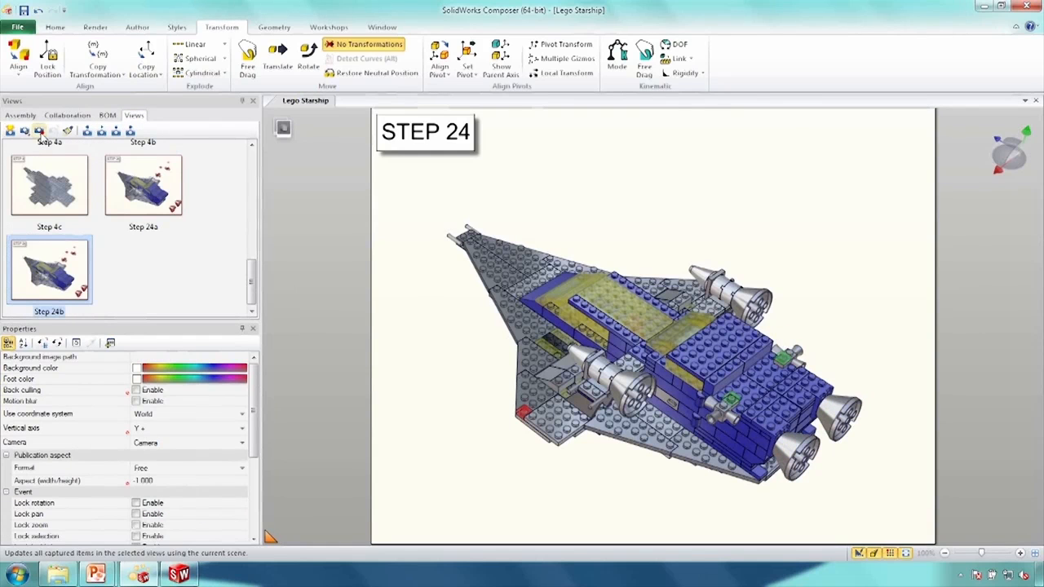
pyautogui.click(38, 131)
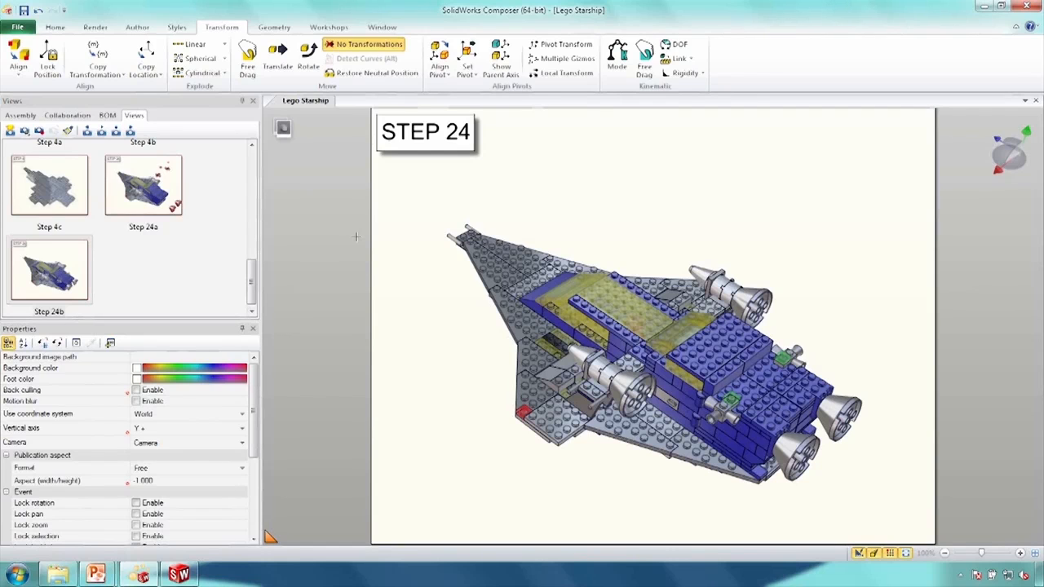
# - Zoom in and out on the assembled starship to examine it, and recall the Step 24a view
pyautogui.scroll(-1, 356, 236)
pyautogui.scroll(6, 373, 221)
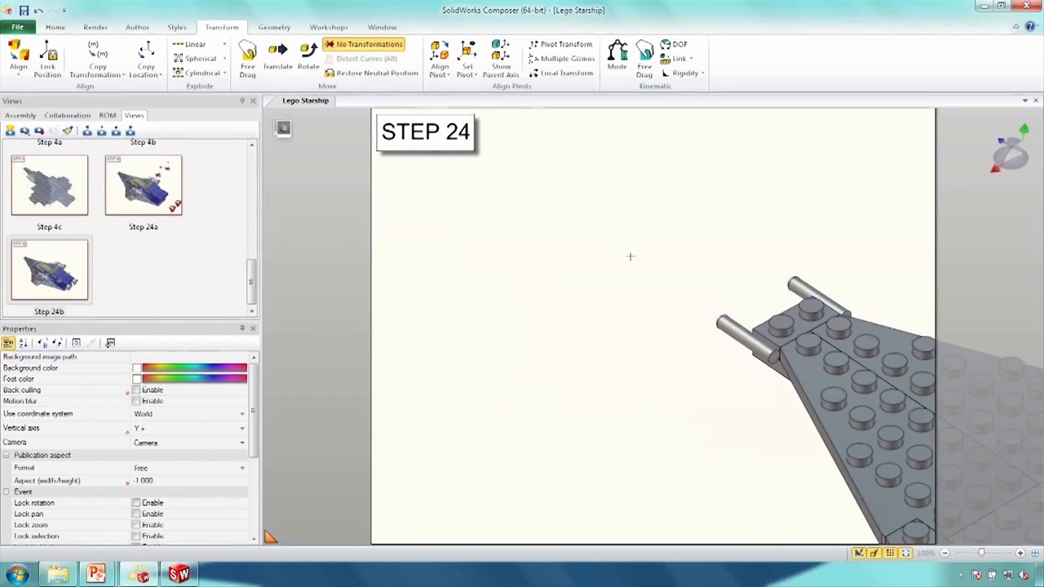
pyautogui.scroll(-5, 698, 354)
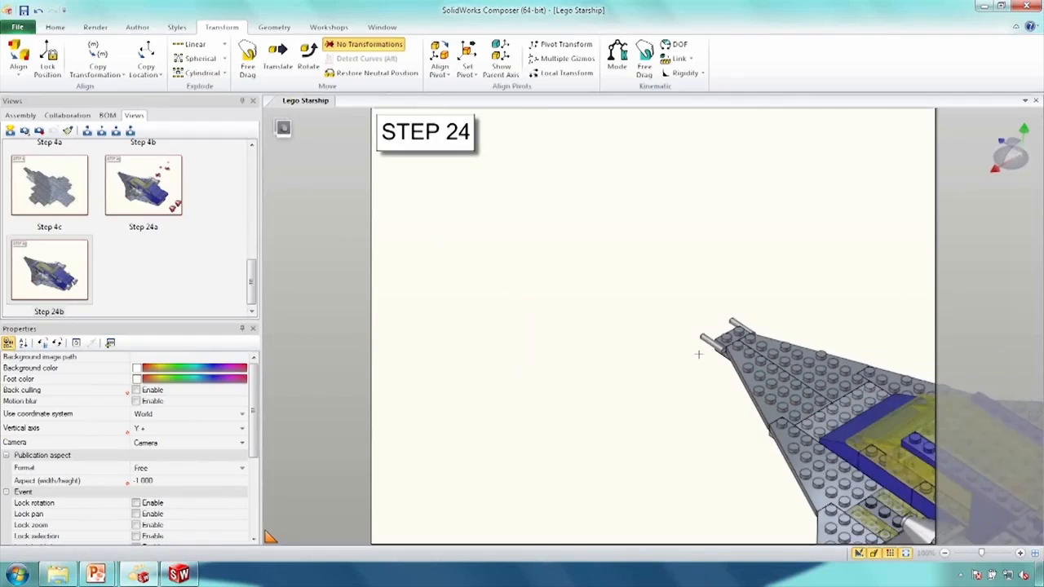
pyautogui.scroll(6, 698, 354)
pyautogui.scroll(-5, 698, 354)
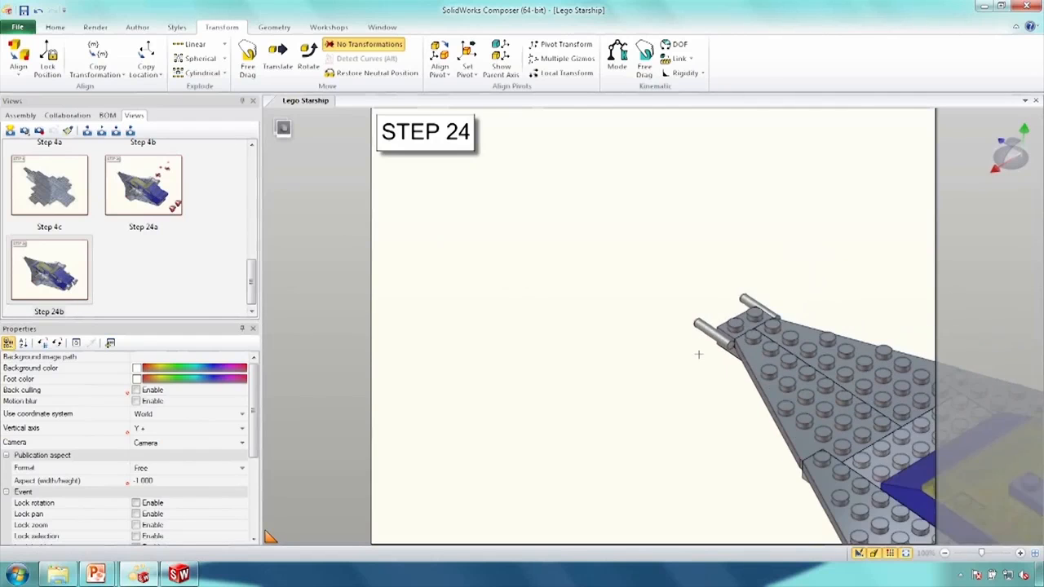
pyautogui.scroll(-2, 698, 354)
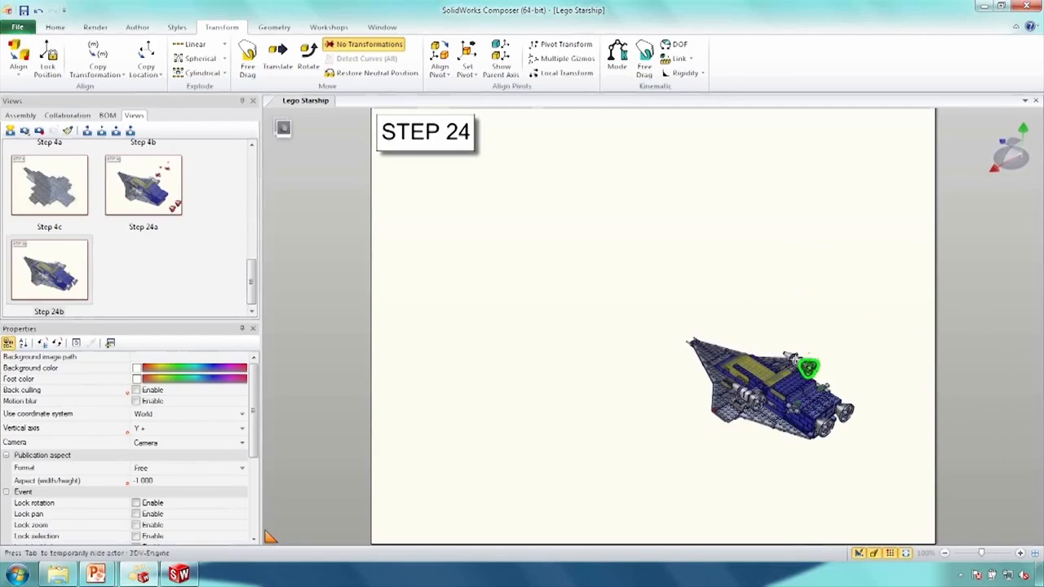
pyautogui.click(151, 201)
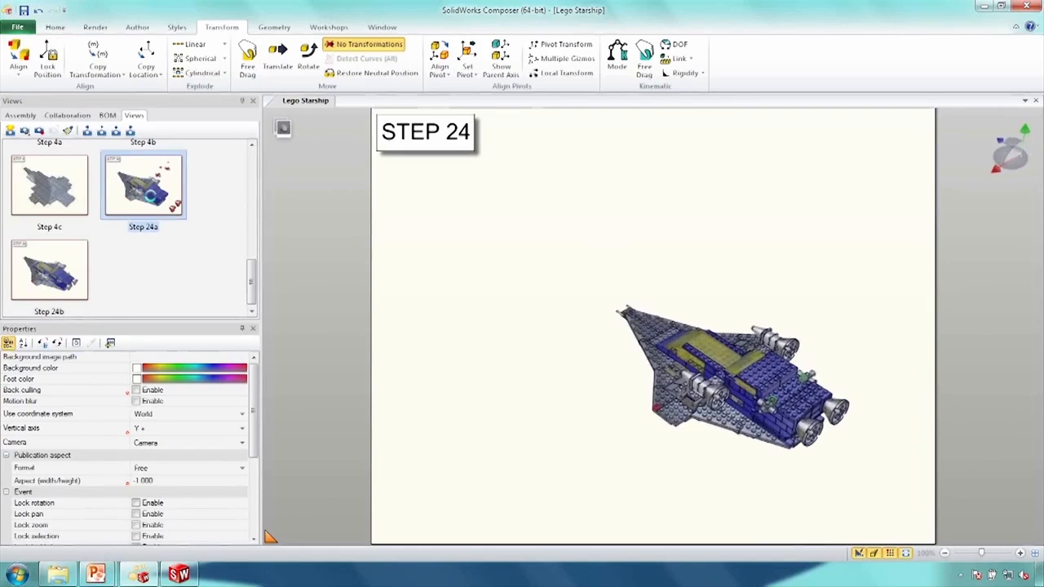
# - Recall the Step 24b view and zoom in and out on the assembled starship to examine it
pyautogui.click(47, 276)
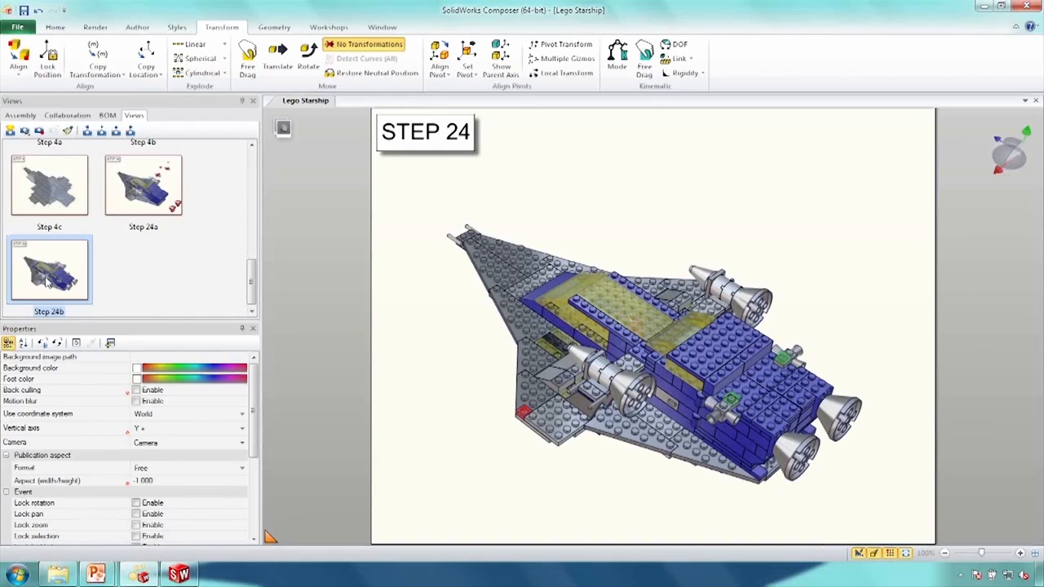
pyautogui.scroll(3, 650, 316)
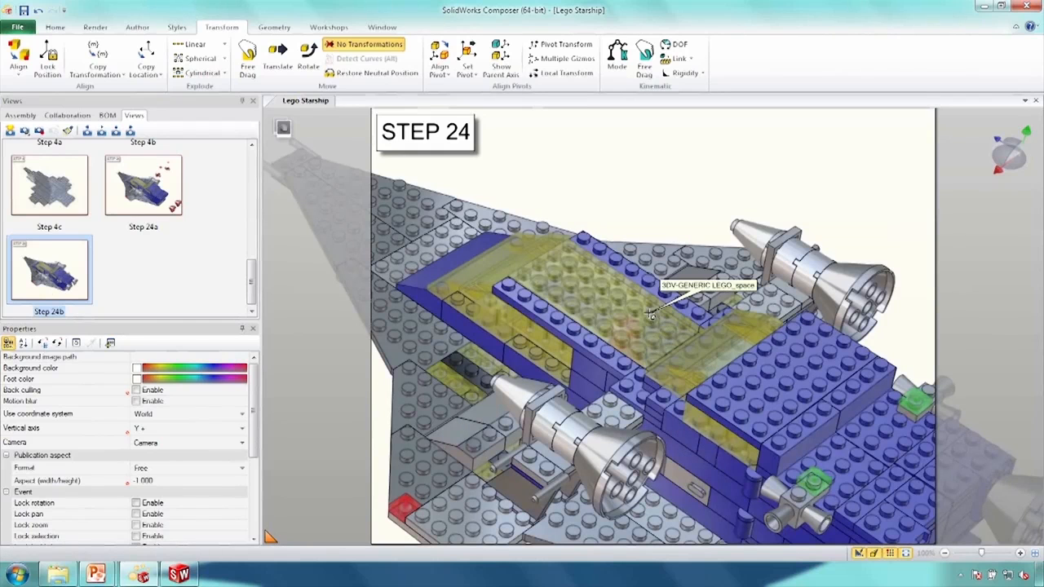
pyautogui.scroll(-5, 649, 351)
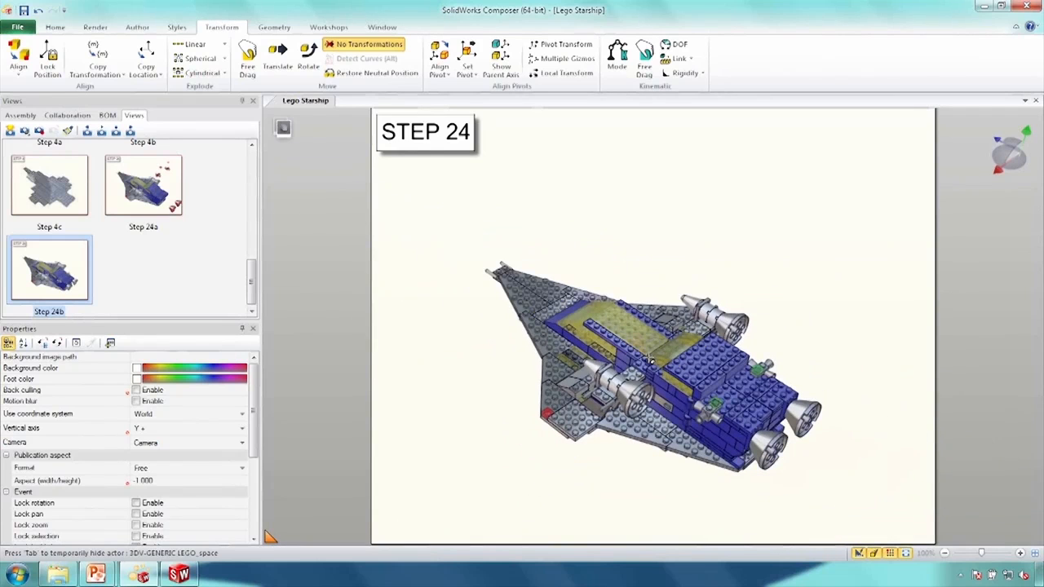
# - Restore the Step 24b view, create a custom view capturing only its camera position, and name it Camera View
pyautogui.doubleClick(58, 281)
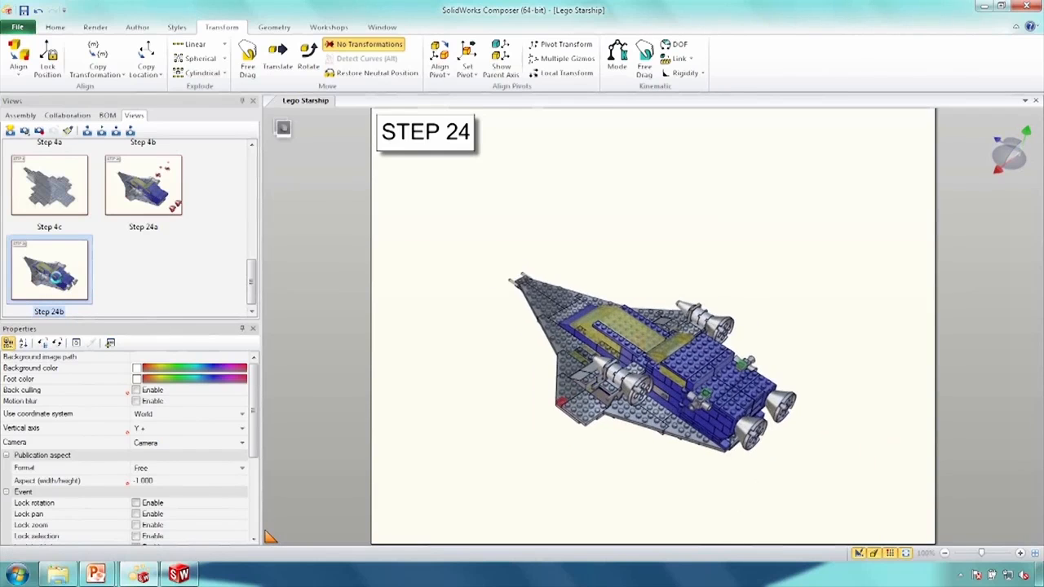
pyautogui.click(25, 132)
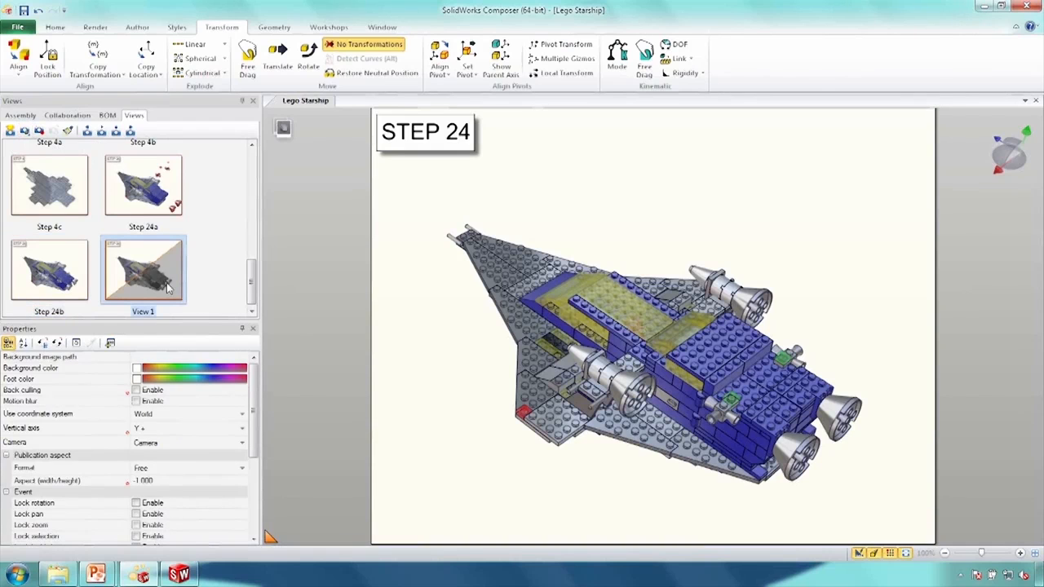
pyautogui.press('F2')
pyautogui.write('Camera View')
pyautogui.press('Return')
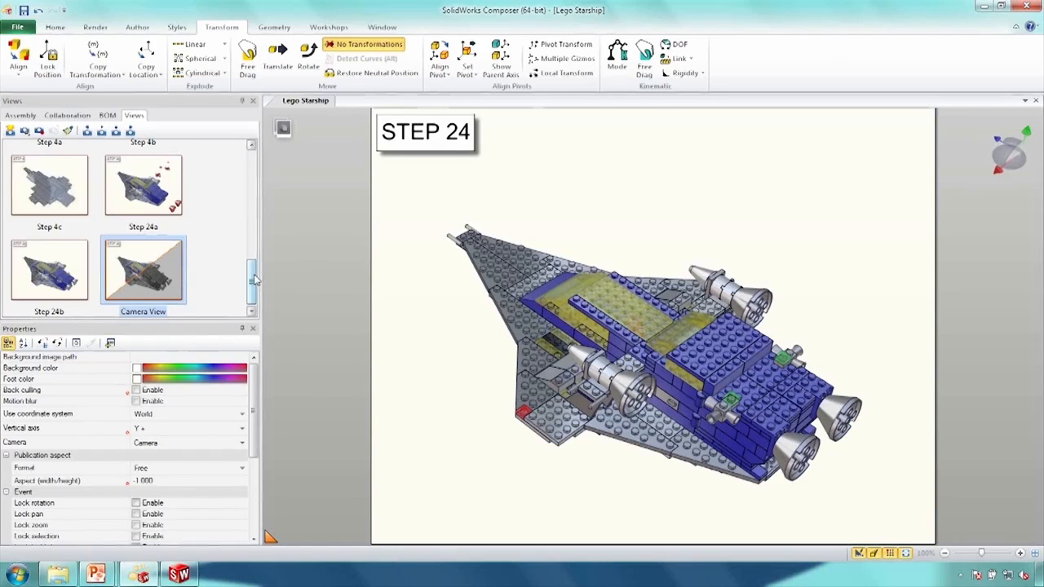
# - Recall the Marketing 1 view to show the complete starship, and apply the Camera View orientation to it
pyautogui.moveTo(254, 280); pyautogui.dragTo(2, 186)
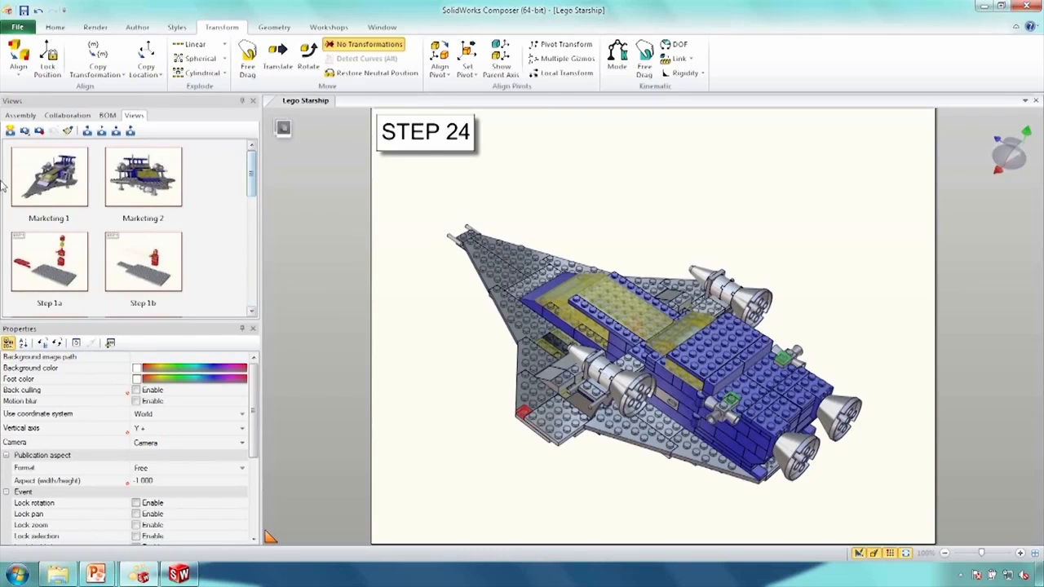
pyautogui.click(33, 179)
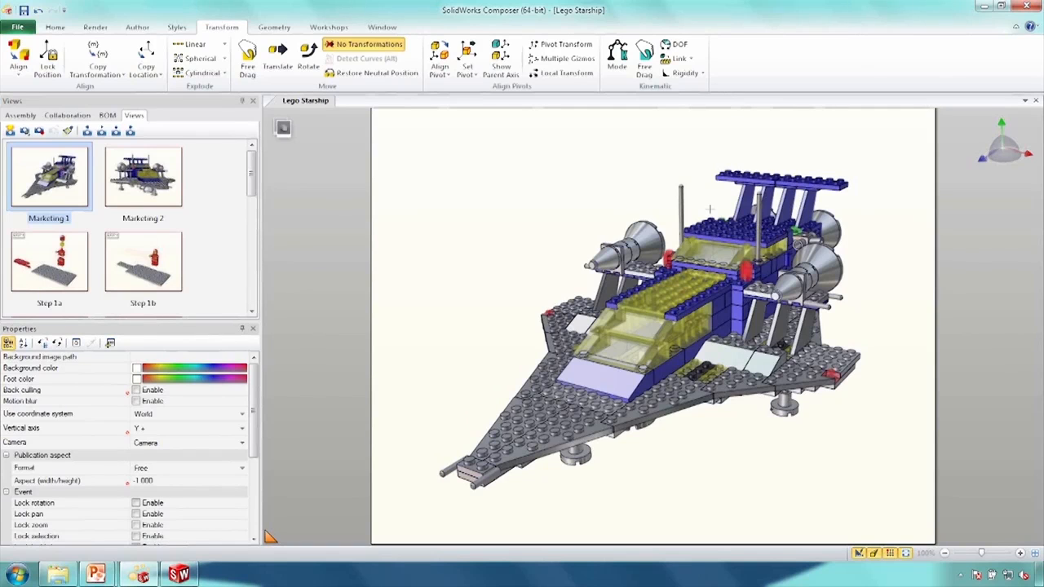
pyautogui.moveTo(252, 181); pyautogui.dragTo(253, 298)
pyautogui.click(163, 295)
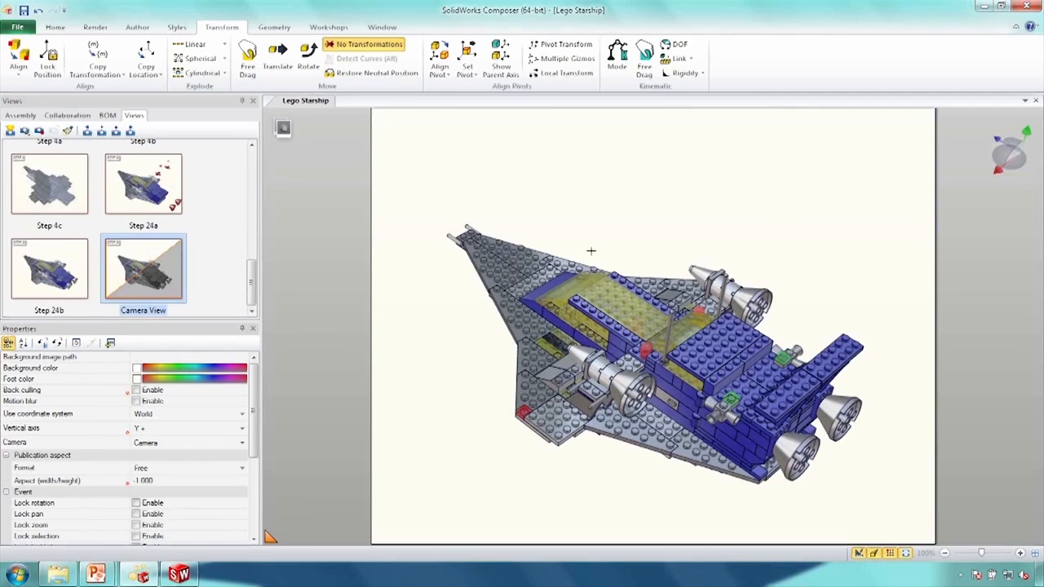
# - Create a new view of the complete starship in this orientation and name it Step 25a
pyautogui.click(10, 132)
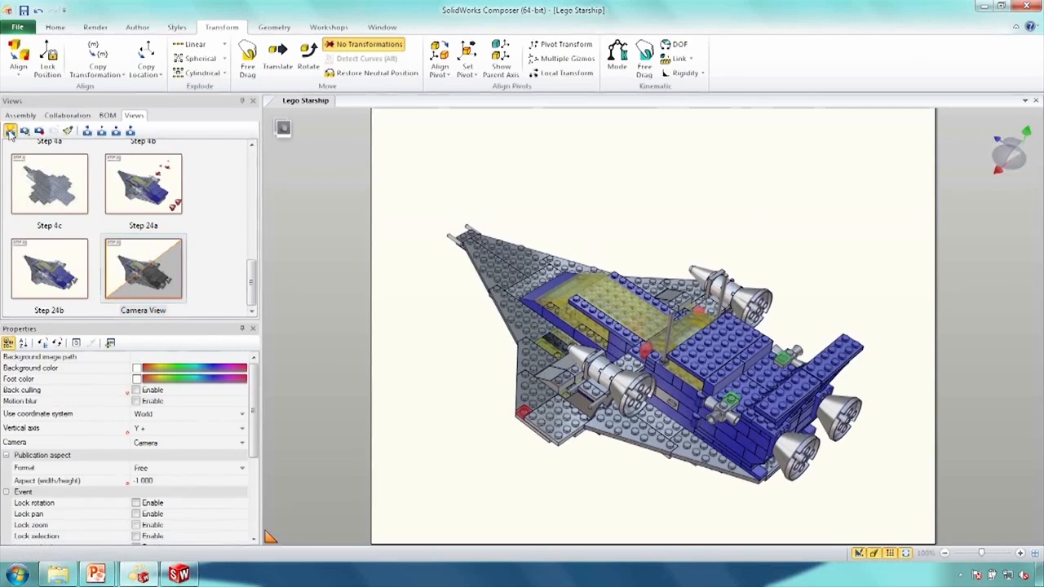
pyautogui.click(51, 287)
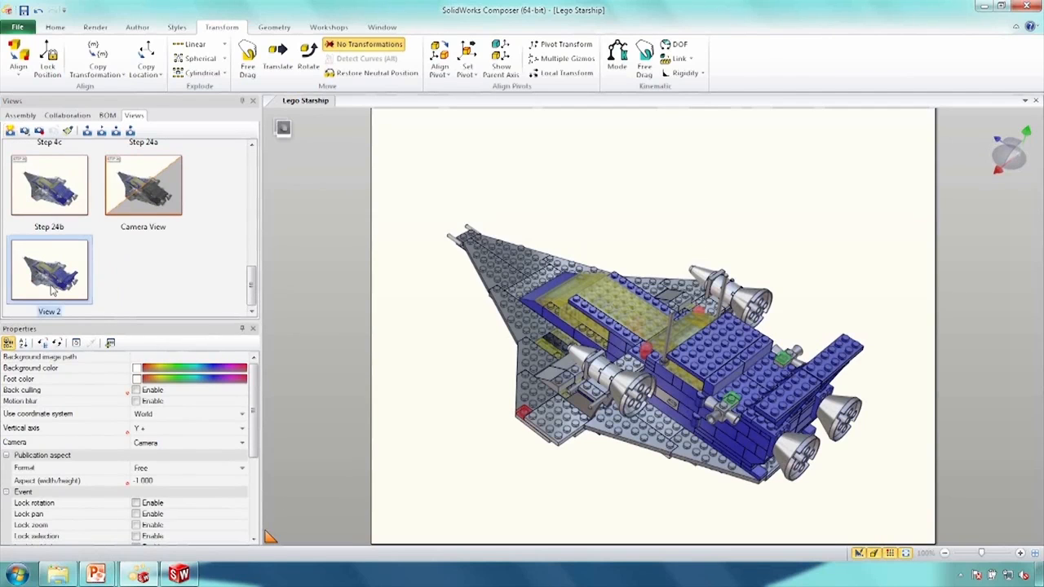
pyautogui.press('F2')
pyautogui.write('Step')
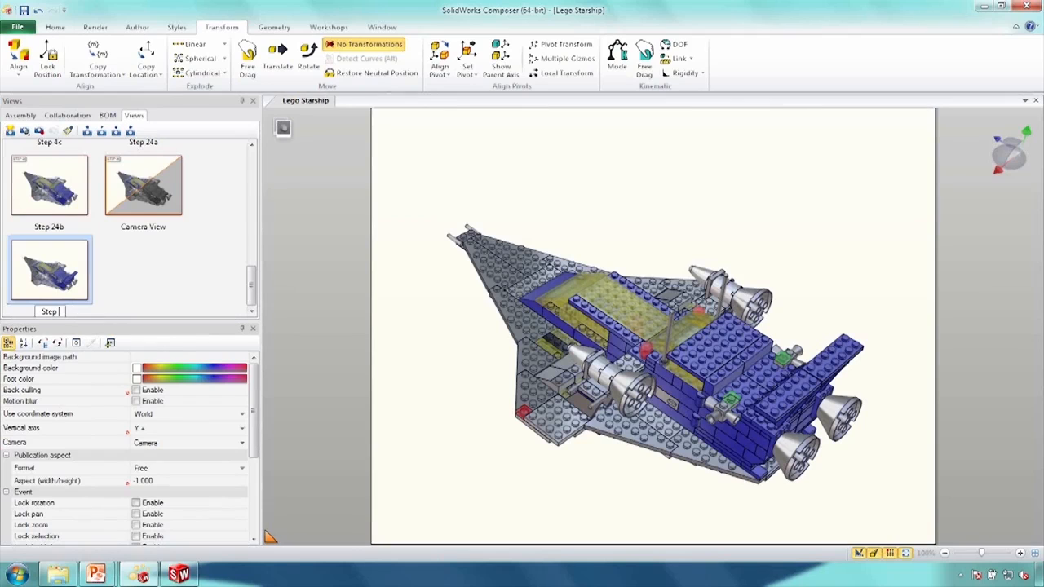
pyautogui.write('25a')
pyautogui.press('Return')
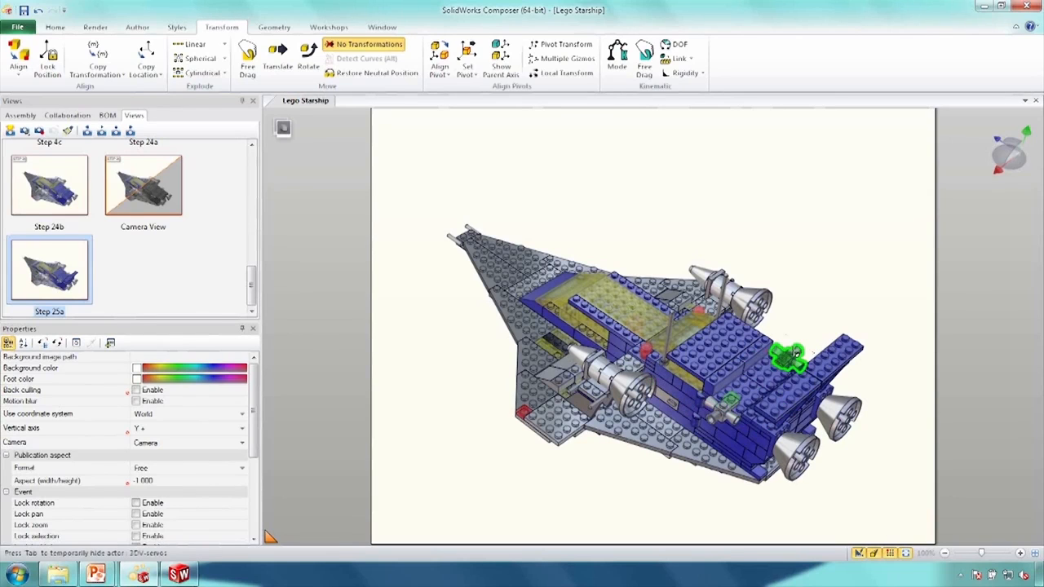
# - Switch between the Step 24b and Step 25a views to compare which parts they show
pyautogui.click(815, 286)
pyautogui.click(41, 190)
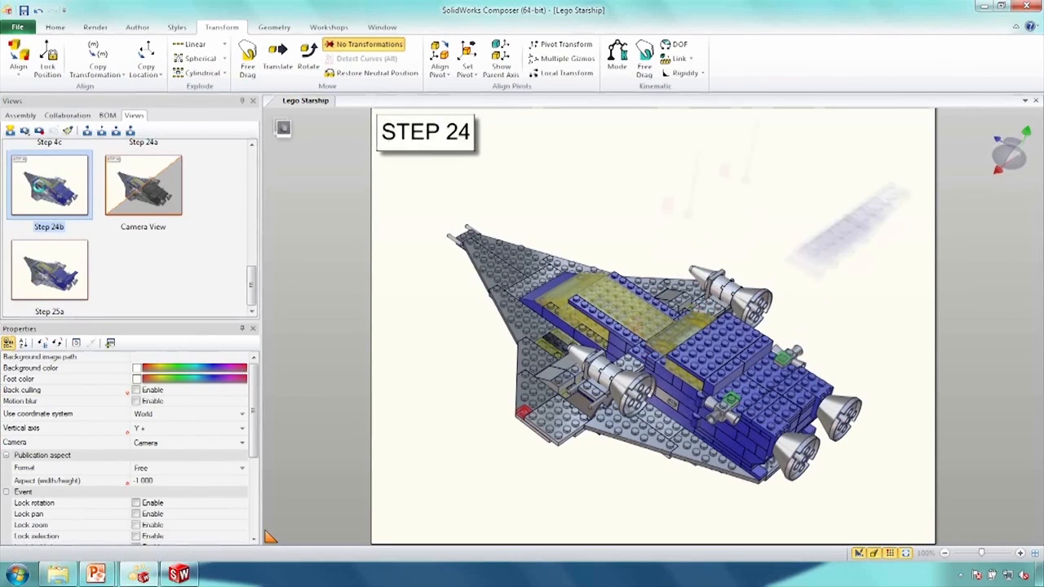
pyautogui.click(33, 269)
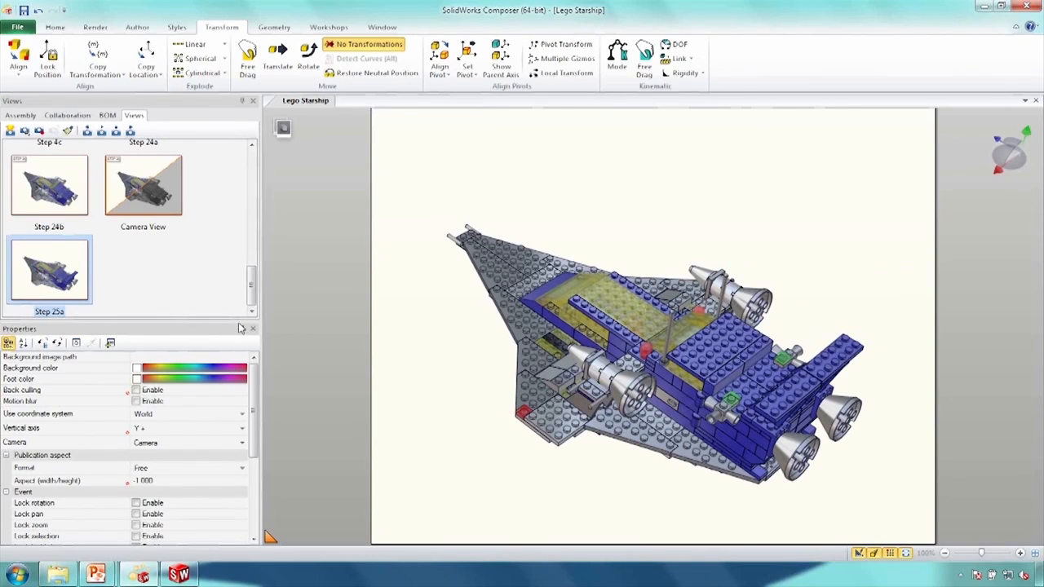
pyautogui.click(301, 307)
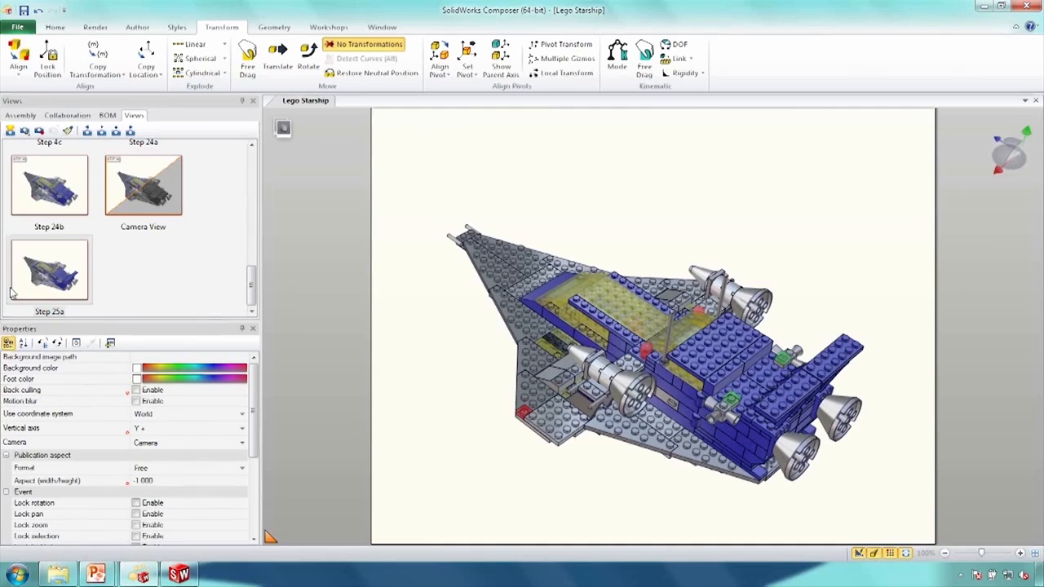
pyautogui.click(36, 300)
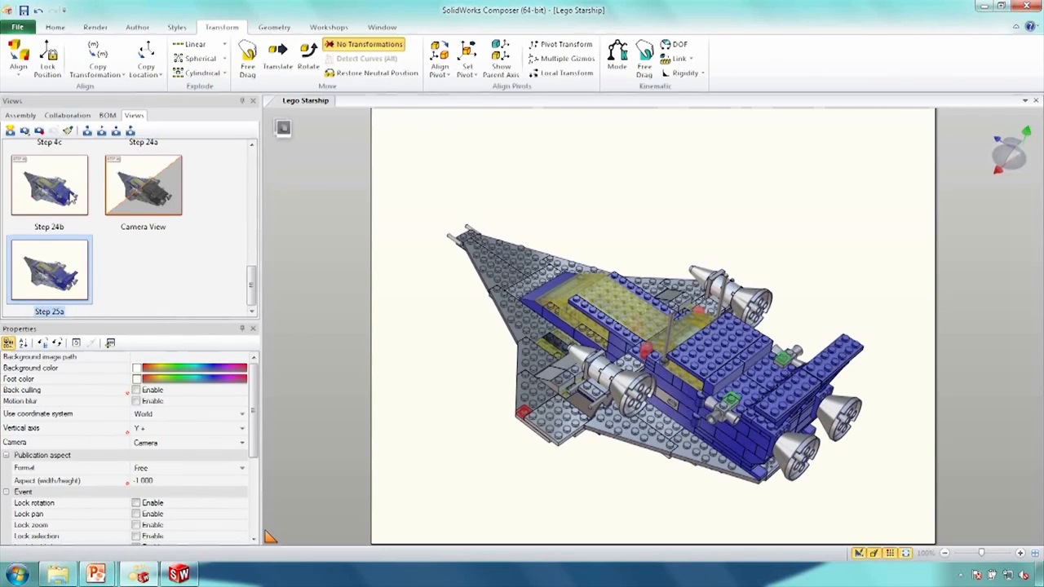
# - Select all starship parts shown in Step 24b, recall Step 25a with them still selected, and hide them
pyautogui.click(73, 196)
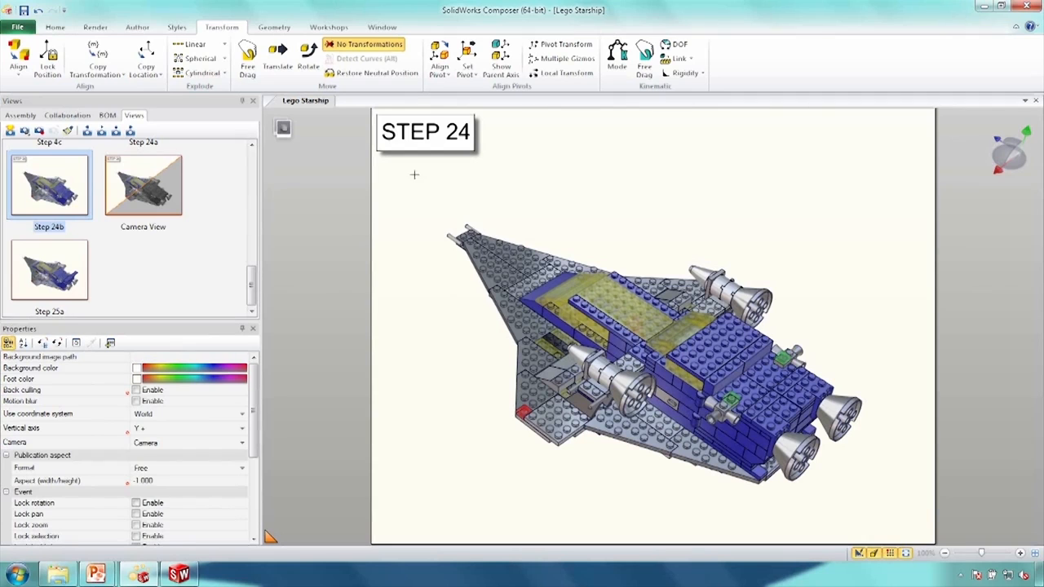
pyautogui.moveTo(401, 181); pyautogui.dragTo(915, 505)
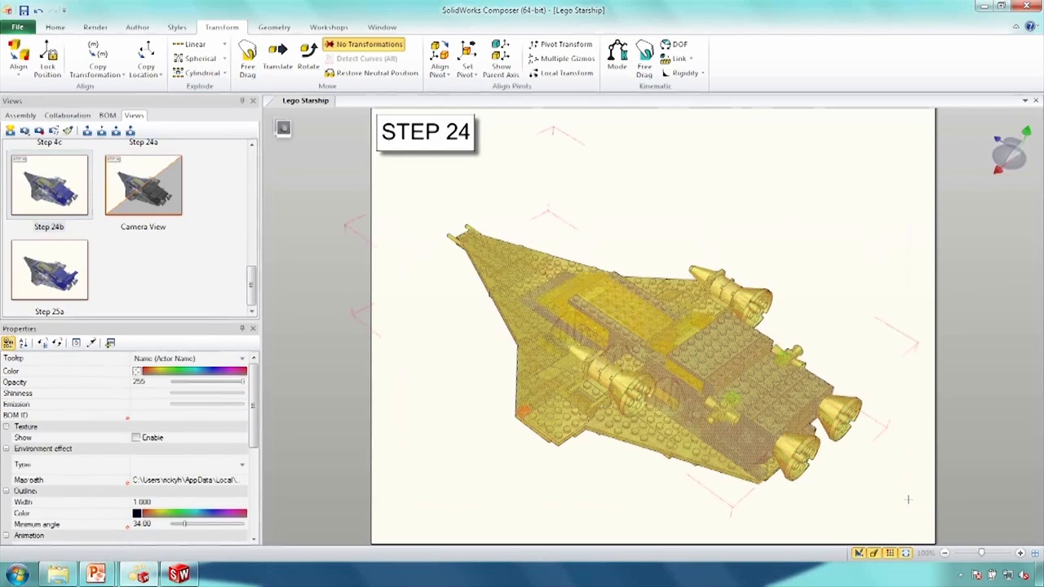
pyautogui.click(60, 278)
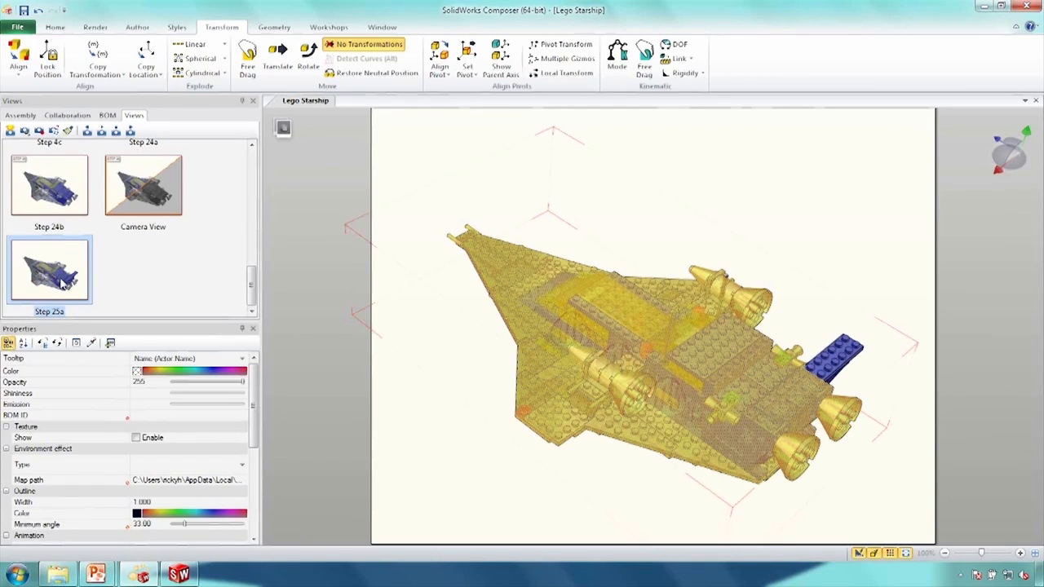
pyautogui.click(55, 27)
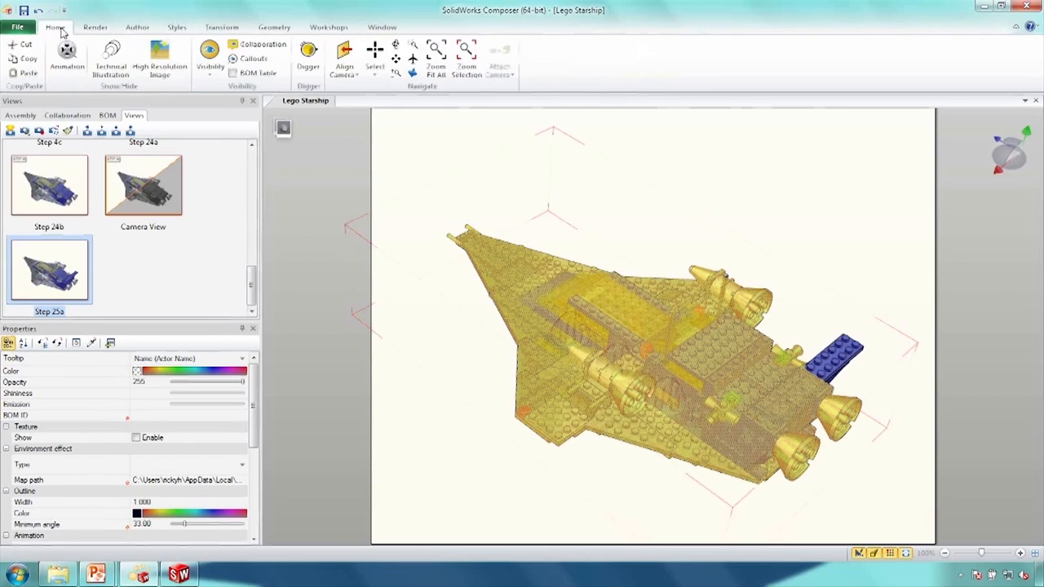
pyautogui.click(210, 61)
pyautogui.click(214, 148)
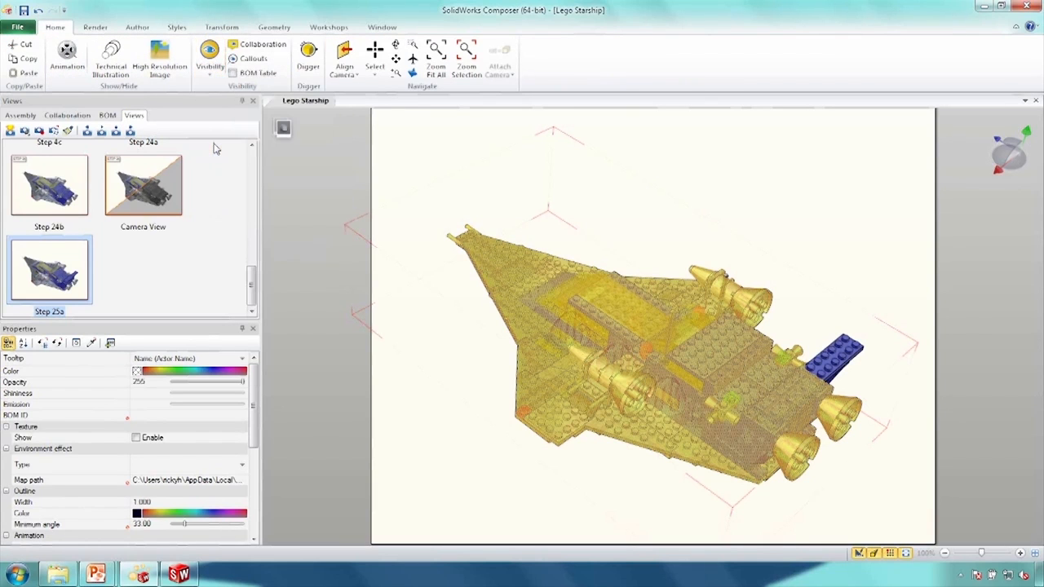
pyautogui.click(773, 202)
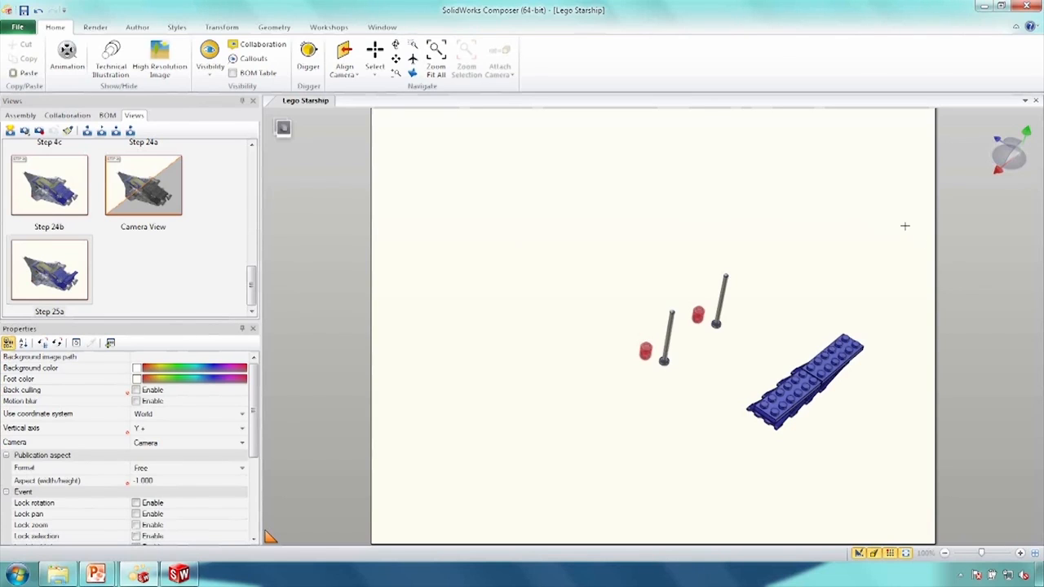
# - Create a selection set named 25th Step from all the parts left in the scene
pyautogui.moveTo(903, 218); pyautogui.dragTo(539, 467)
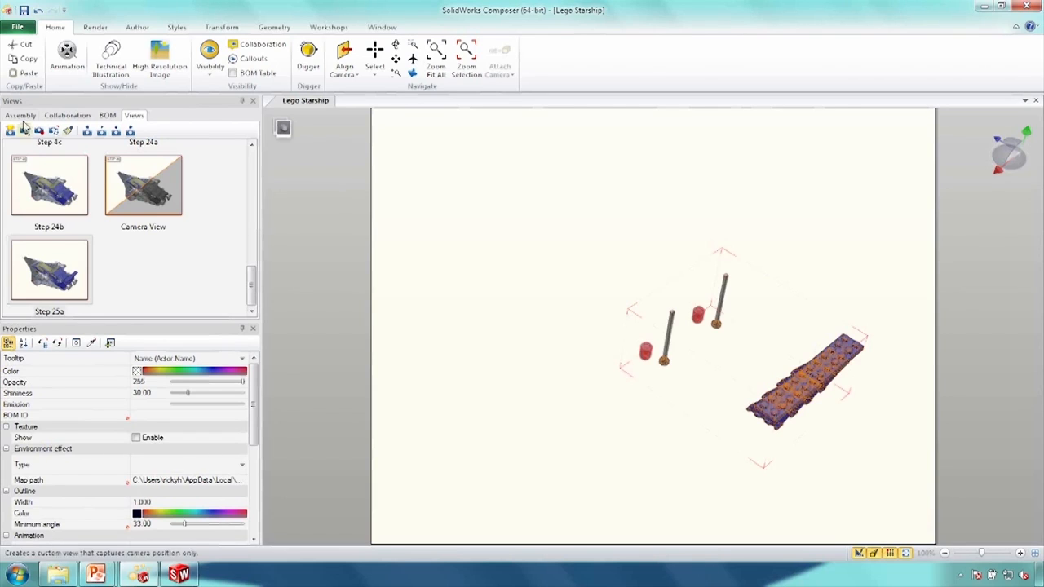
pyautogui.click(23, 116)
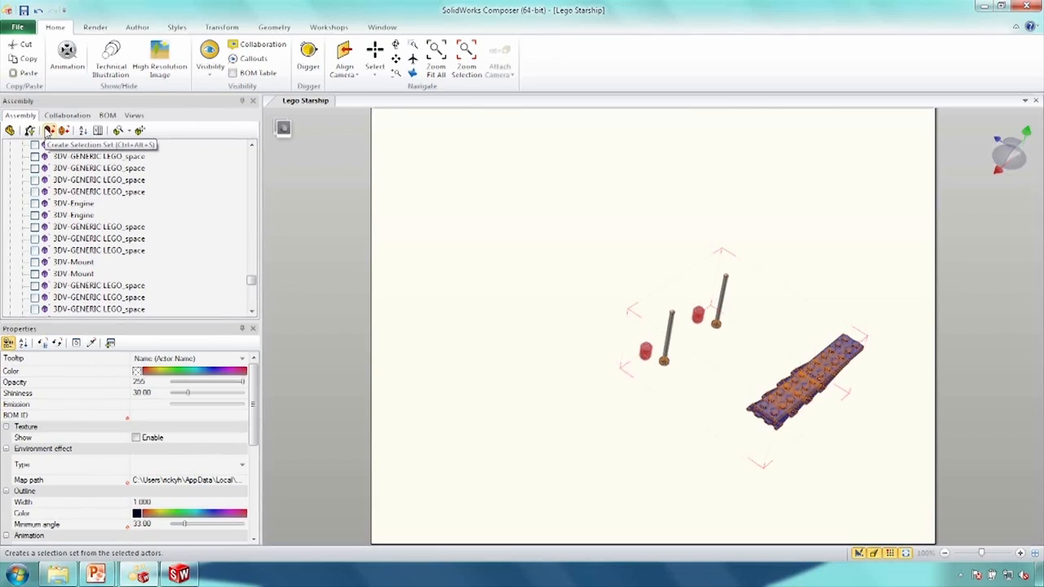
pyautogui.click(48, 132)
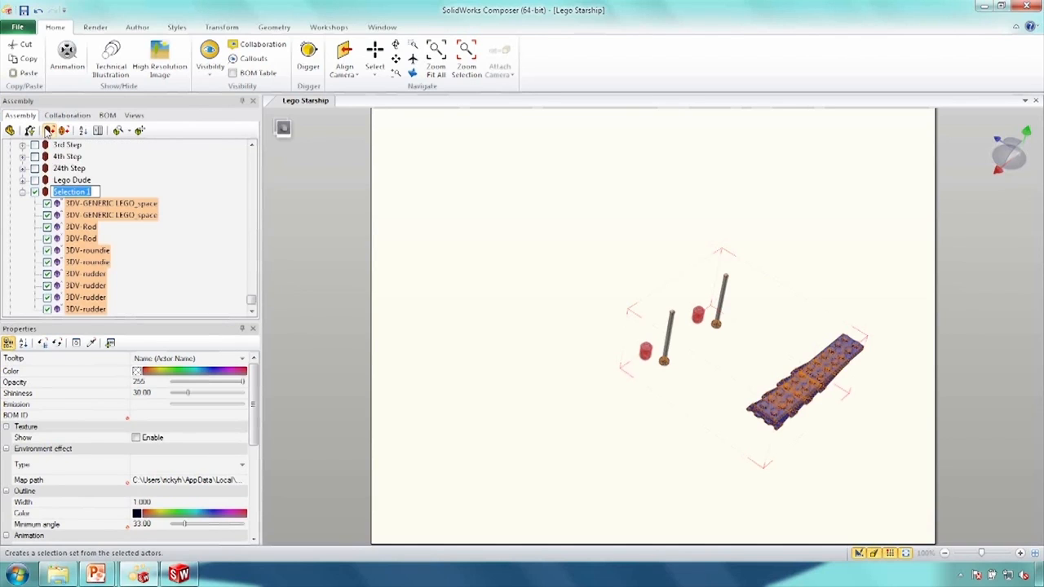
pyautogui.write('25')
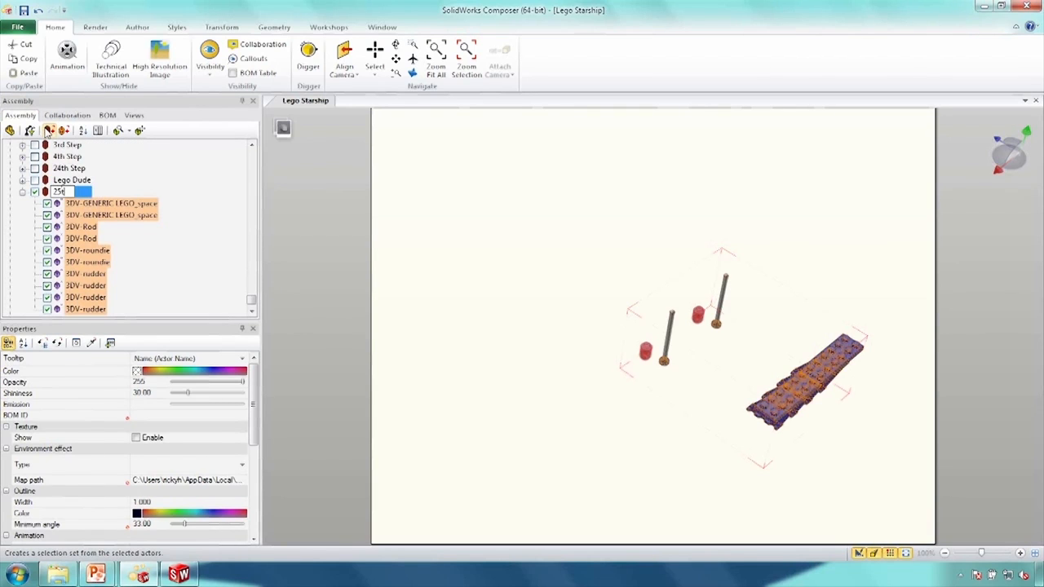
pyautogui.write('th Step')
pyautogui.press('Return')
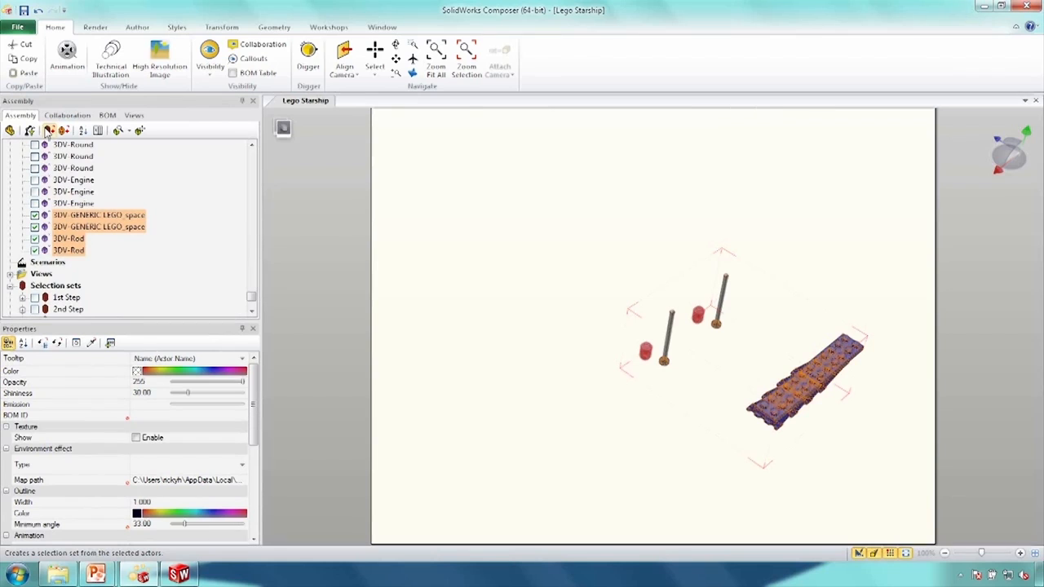
# - Create a new view of the isolated 25th Step parts
pyautogui.click(135, 115)
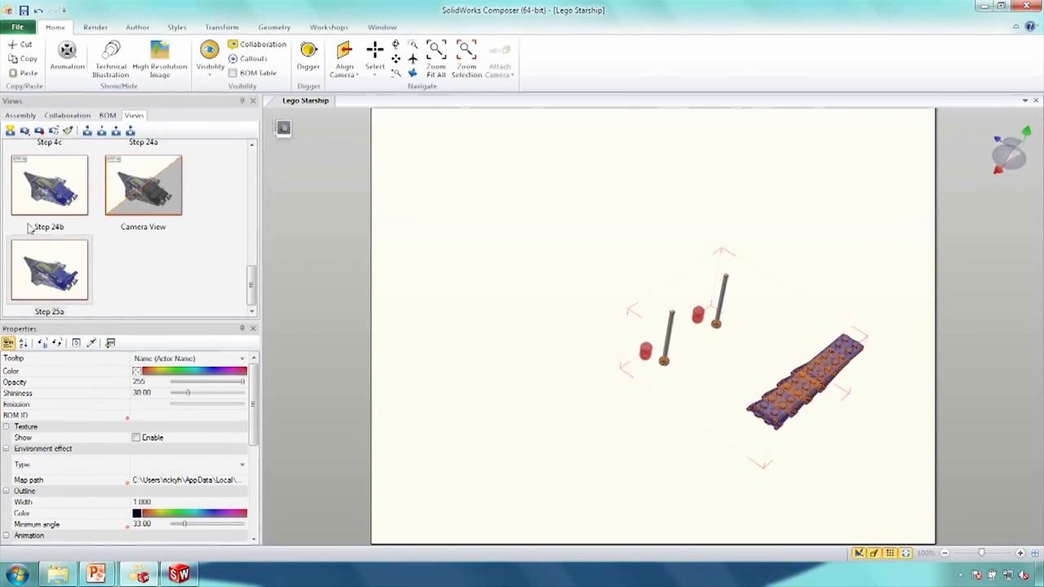
pyautogui.click(10, 131)
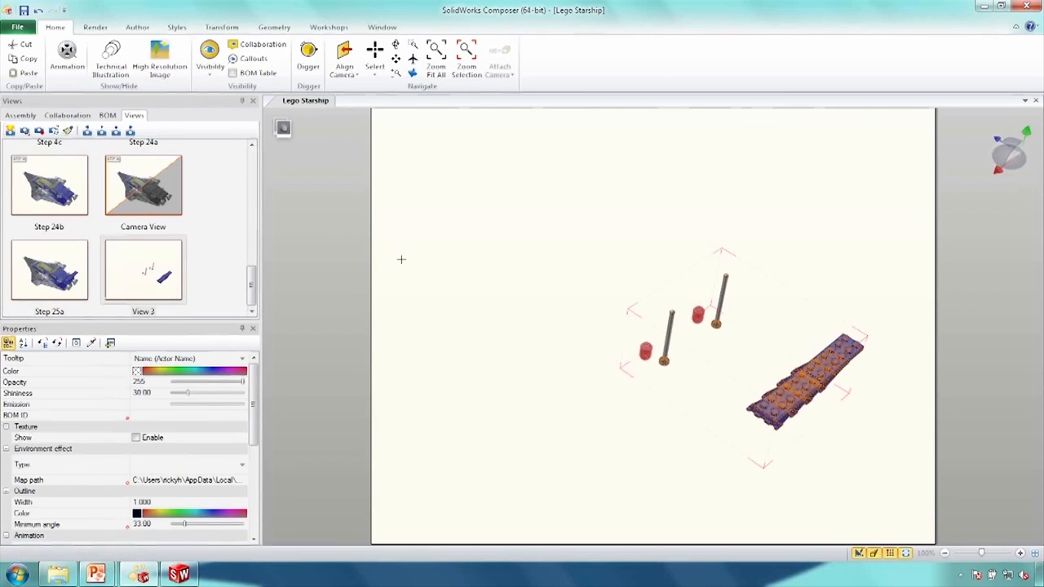
pyautogui.click(470, 281)
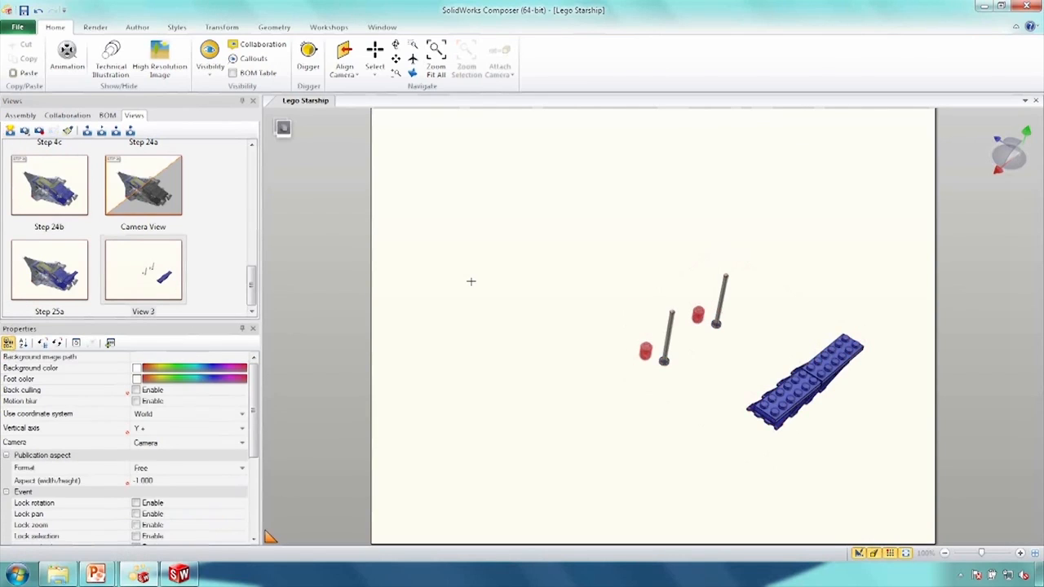
# - Select all the isolated 25th Step parts and set their color to red
pyautogui.moveTo(524, 197); pyautogui.dragTo(889, 477)
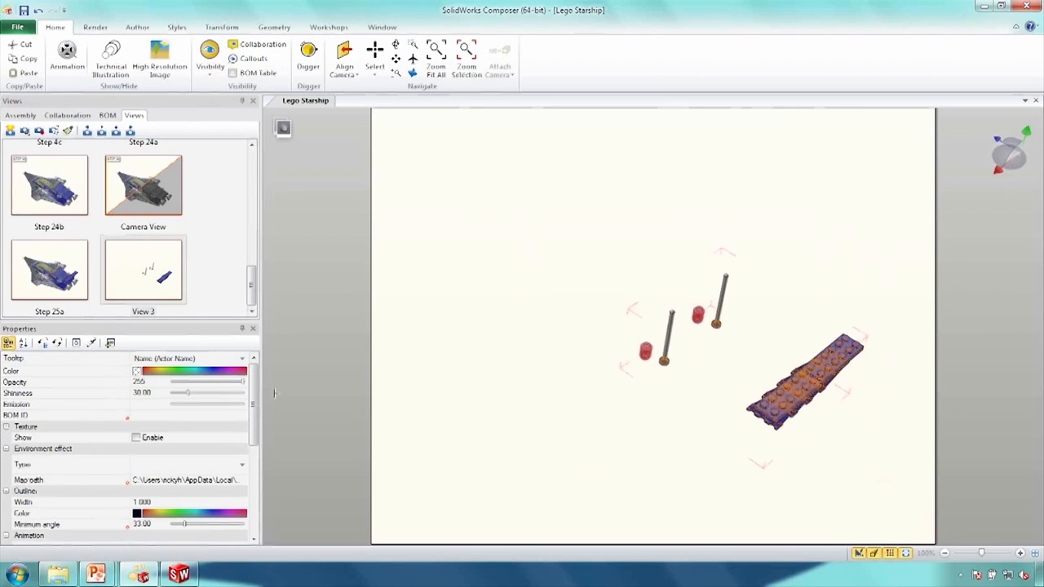
pyautogui.click(137, 373)
pyautogui.click(176, 414)
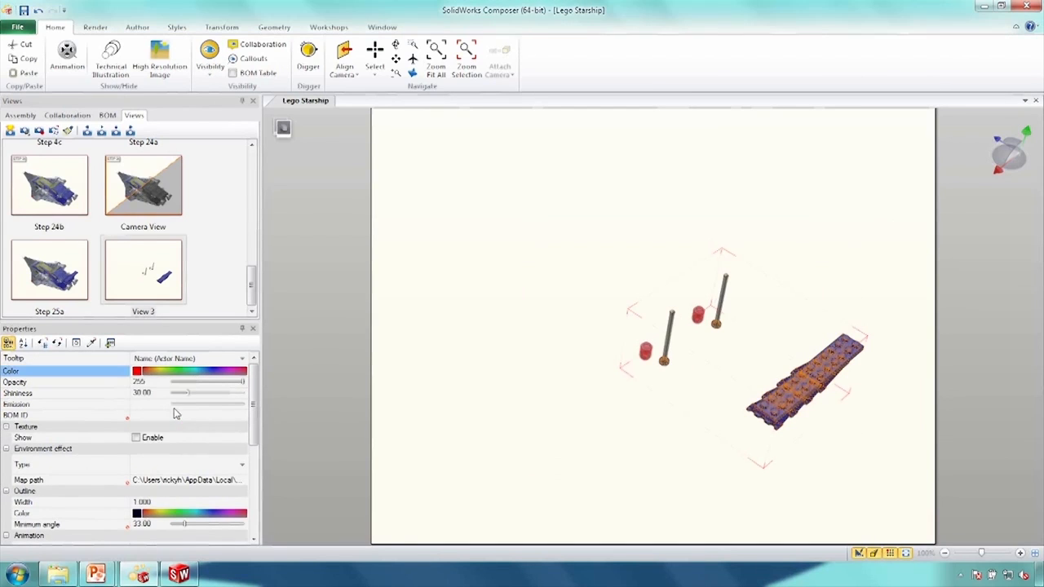
pyautogui.click(463, 369)
# - Translate one red 2x6 plate straight up from the stack, and the other up and forward ahead of the rudder pieces
pyautogui.click(220, 28)
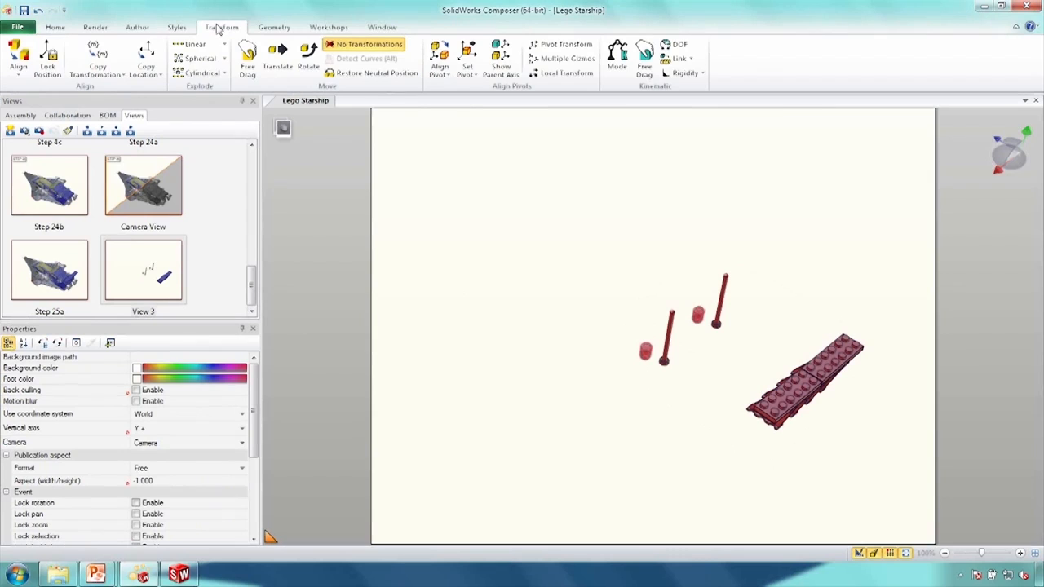
pyautogui.click(277, 61)
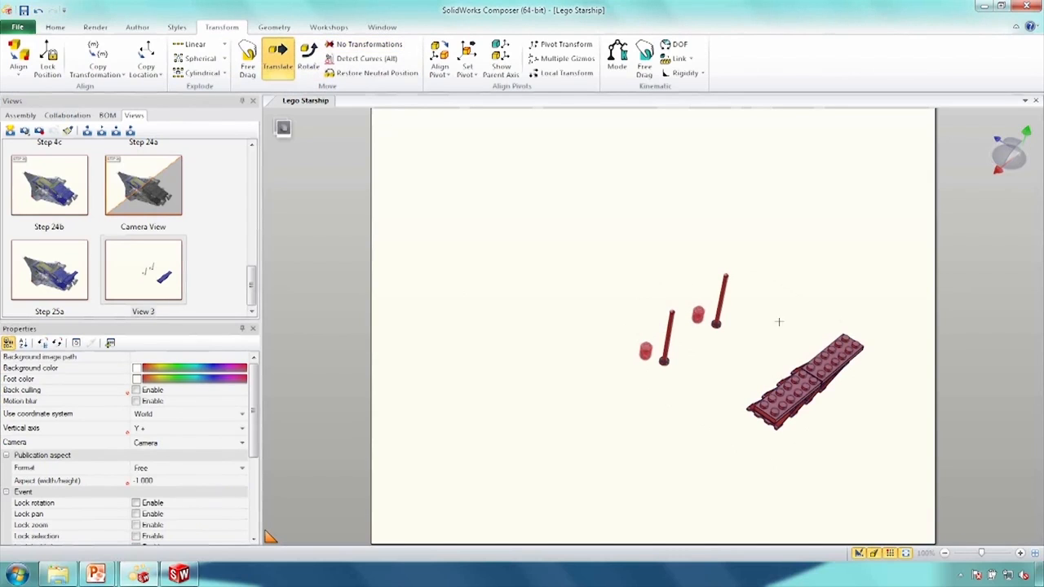
pyautogui.click(830, 358)
pyautogui.moveTo(839, 318); pyautogui.dragTo(836, 155)
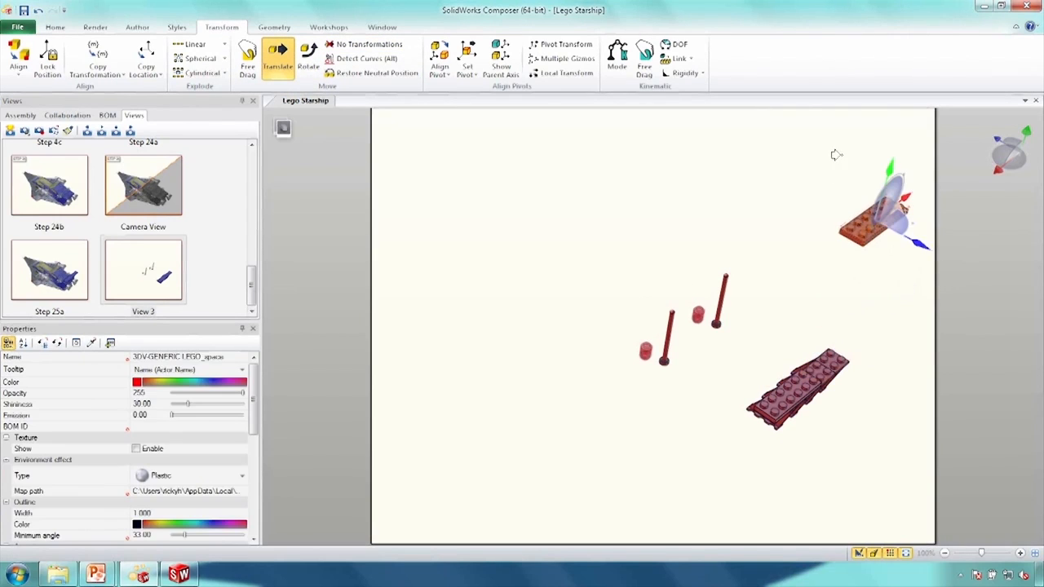
pyautogui.click(789, 397)
pyautogui.moveTo(795, 353); pyautogui.dragTo(805, 231)
pyautogui.moveTo(762, 319); pyautogui.dragTo(644, 399)
# - Translate two of the stacked rudder pieces upward and forward, spacing them in a row behind the front 2x6 plate
pyautogui.click(773, 372)
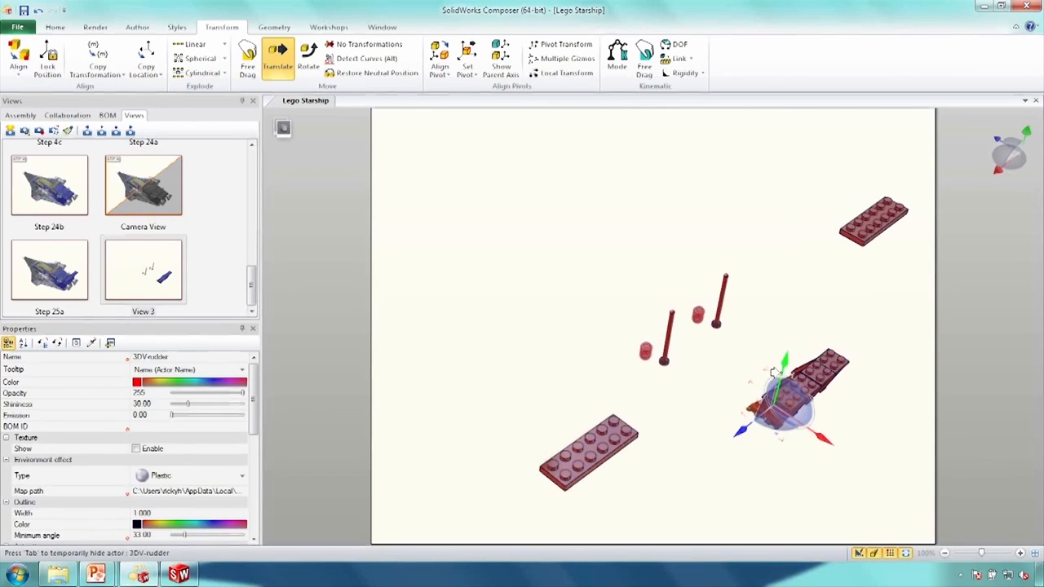
pyautogui.moveTo(784, 356); pyautogui.dragTo(798, 264)
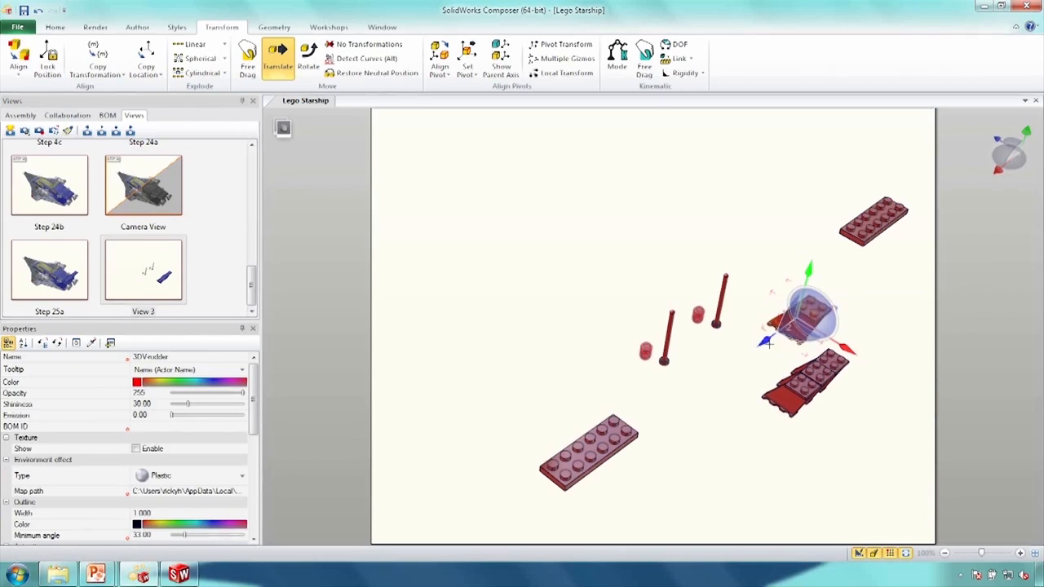
pyautogui.moveTo(761, 343); pyautogui.dragTo(632, 428)
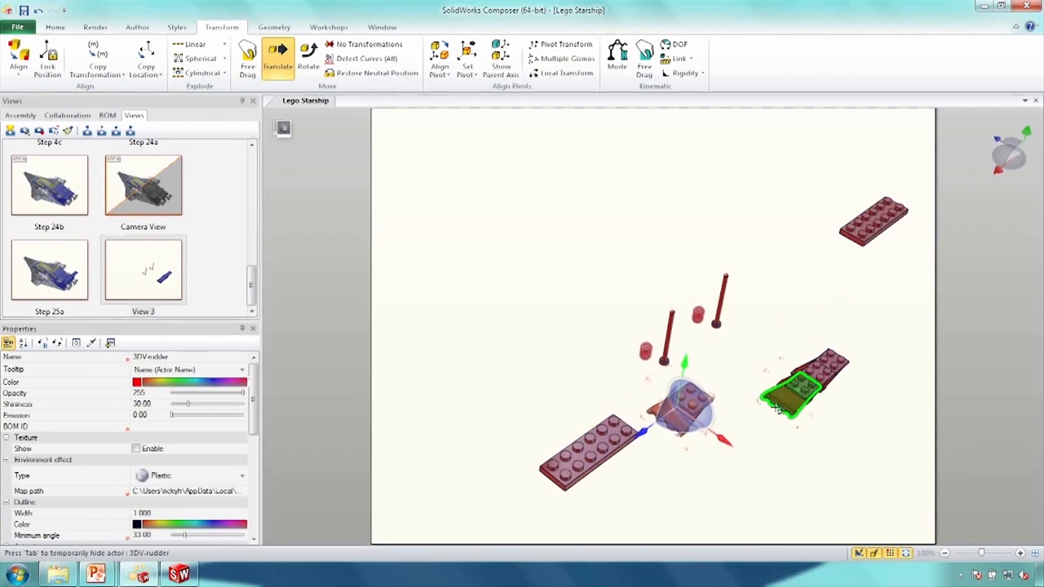
pyautogui.click(779, 404)
pyautogui.moveTo(798, 350); pyautogui.dragTo(803, 281)
pyautogui.moveTo(772, 341); pyautogui.dragTo(701, 326)
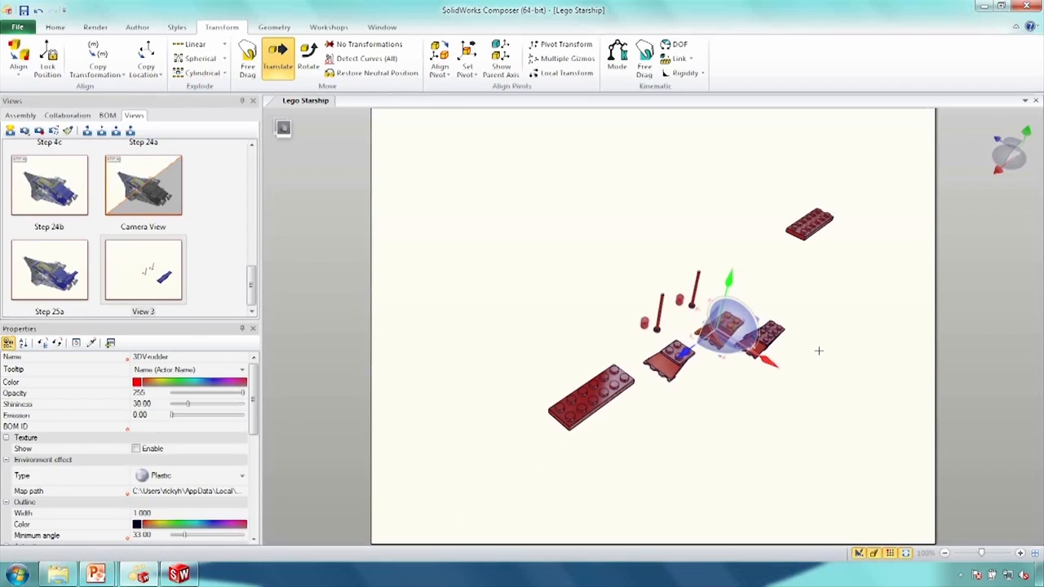
# - Restore the saved Camera View without saving the current scene as a new view
pyautogui.click(765, 271)
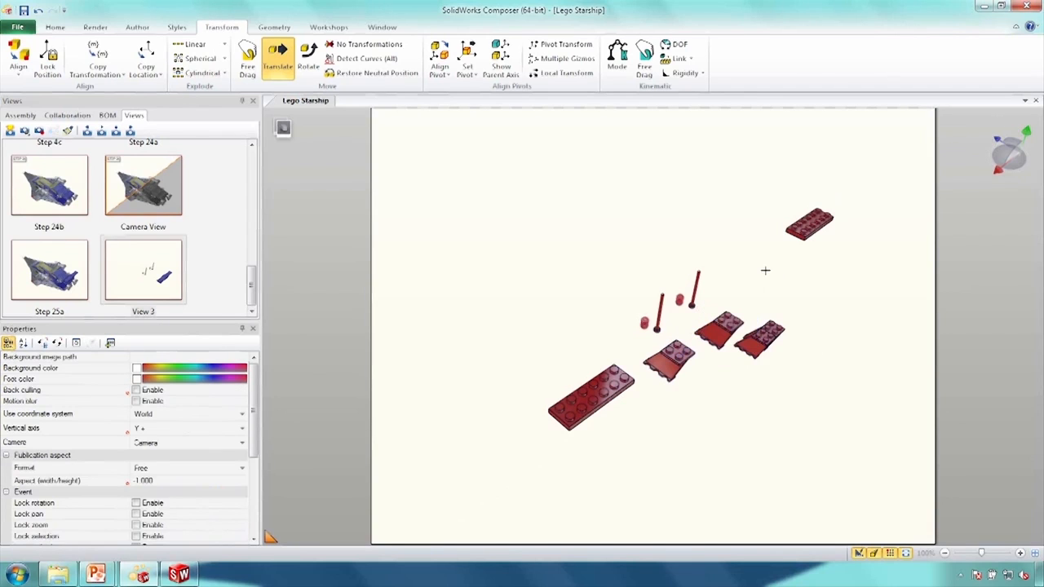
pyautogui.click(116, 197)
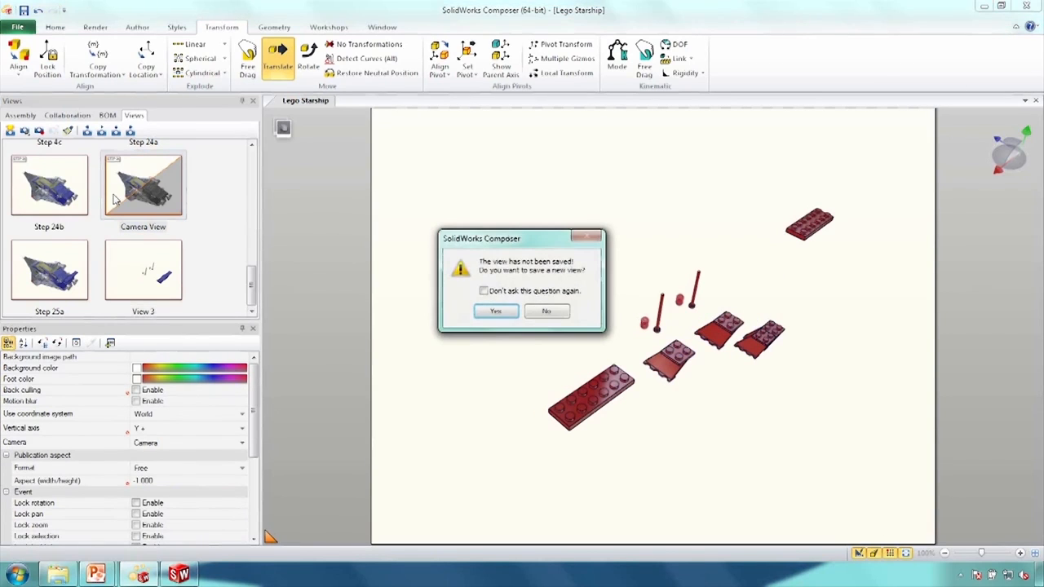
pyautogui.click(562, 314)
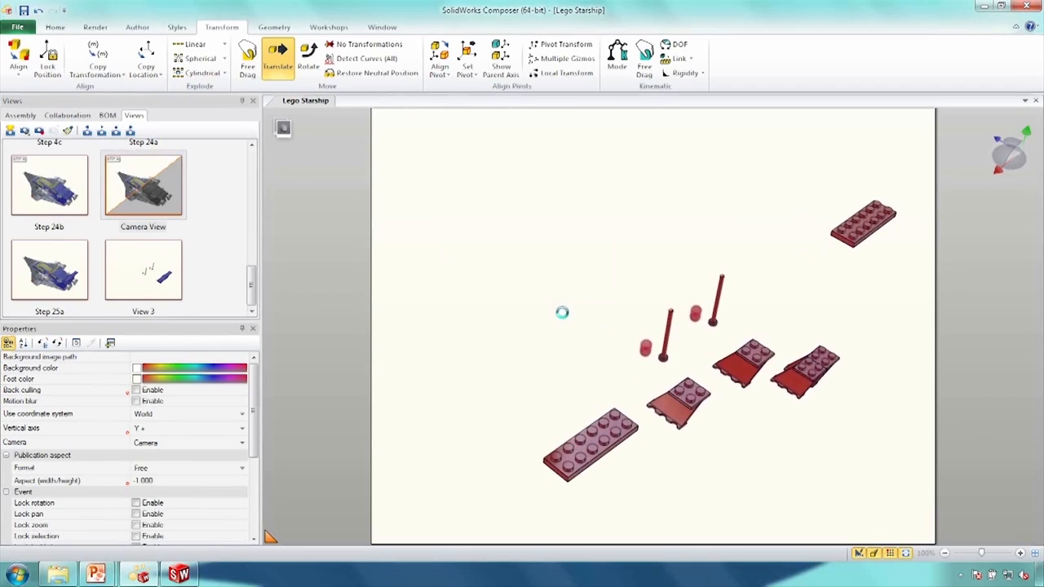
# - Translate one of the two rudders still stacked together straight up to just below the raised 2x6 plate
pyautogui.click(815, 371)
pyautogui.moveTo(827, 326); pyautogui.dragTo(825, 225)
pyautogui.click(810, 233)
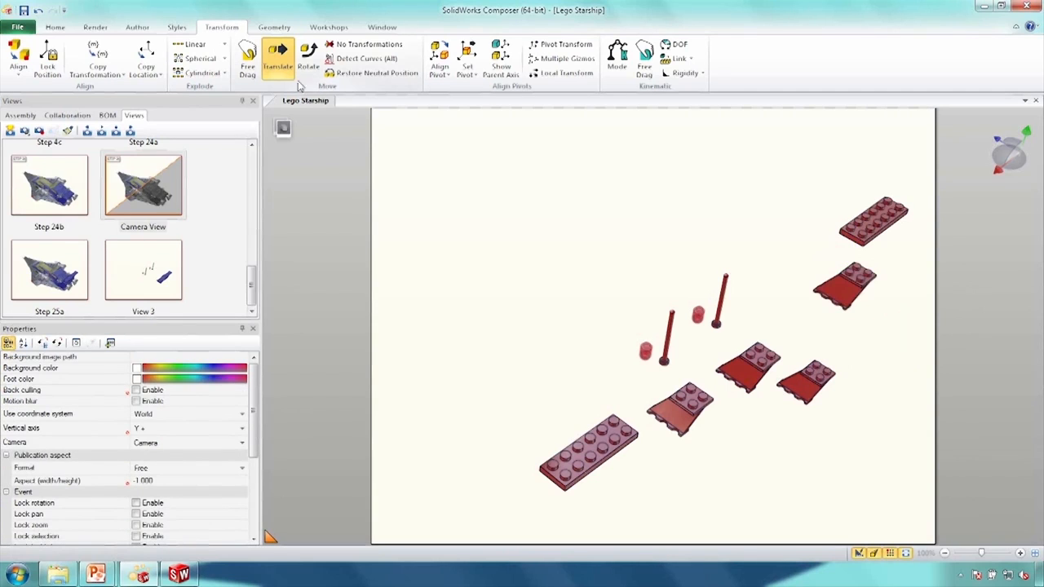
# - Copy the raised rudder's transformation to the last unmoved rudder and shift that rudder forward so the two do not overlap
pyautogui.click(807, 390)
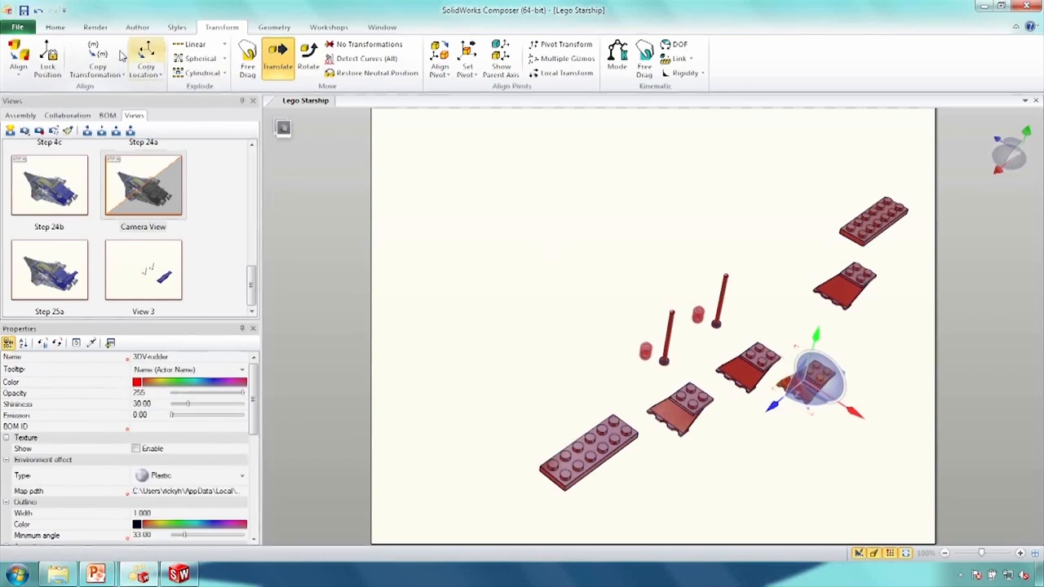
pyautogui.click(94, 59)
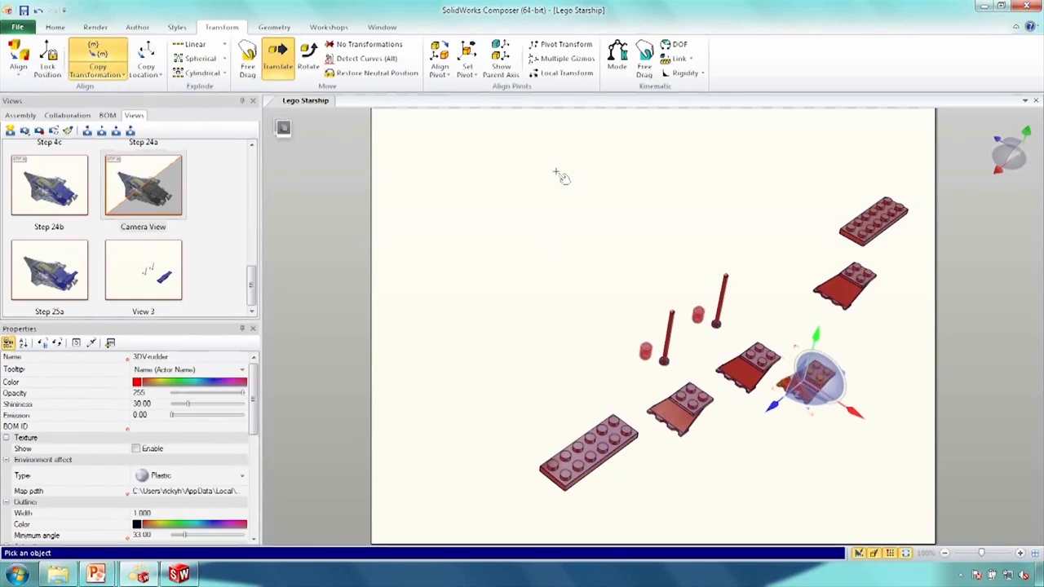
pyautogui.click(828, 300)
pyautogui.moveTo(816, 335)
pyautogui.mouseDown()
pyautogui.moveTo(806, 319)
pyautogui.moveTo(799, 335)
pyautogui.mouseUp()
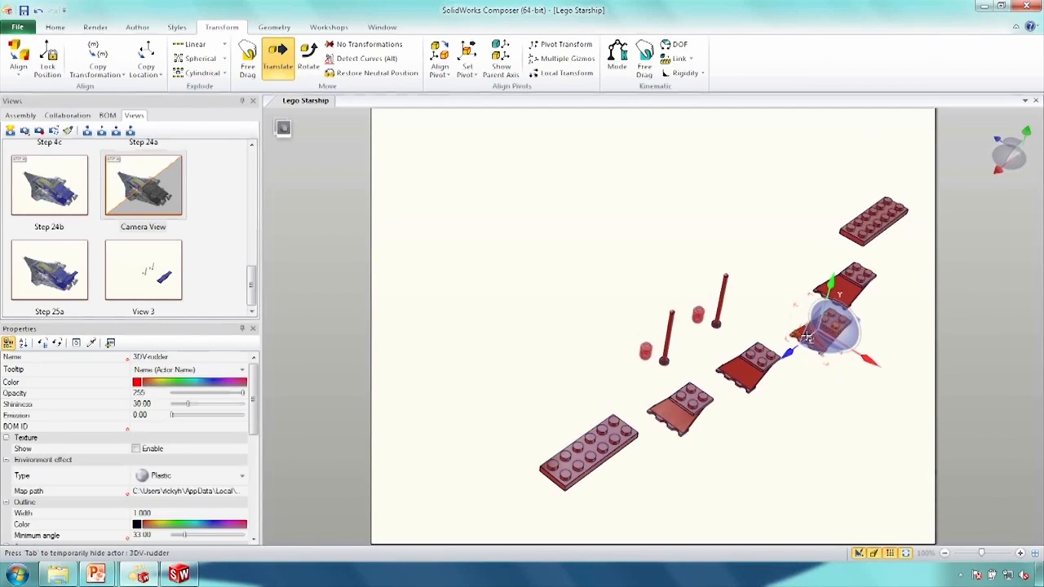
pyautogui.click(791, 291)
# - Translate both rods and the round piece between them together straight up
pyautogui.moveTo(615, 249); pyautogui.dragTo(762, 326)
pyautogui.moveTo(689, 270); pyautogui.dragTo(712, 149)
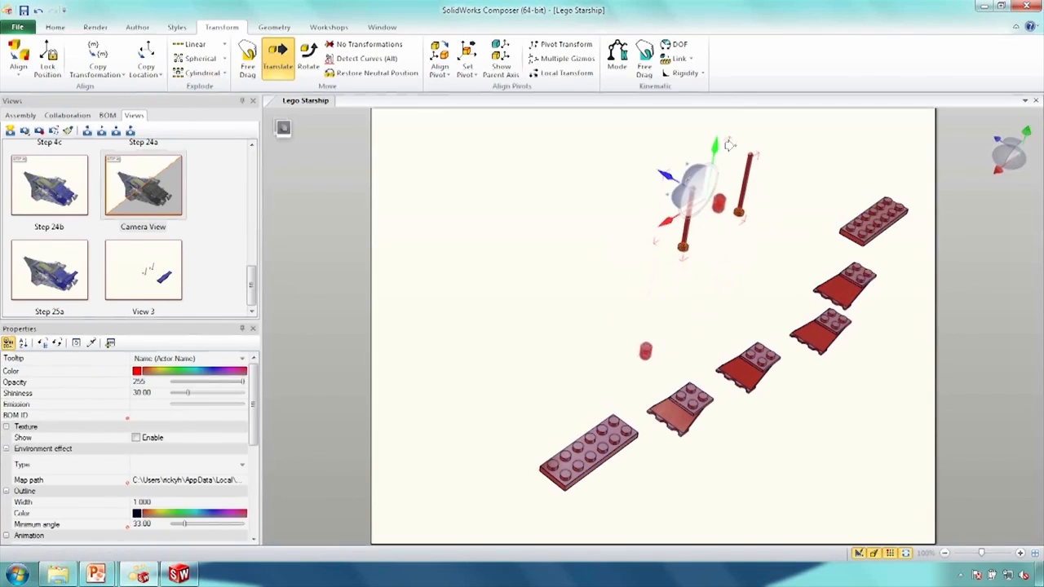
pyautogui.click(628, 342)
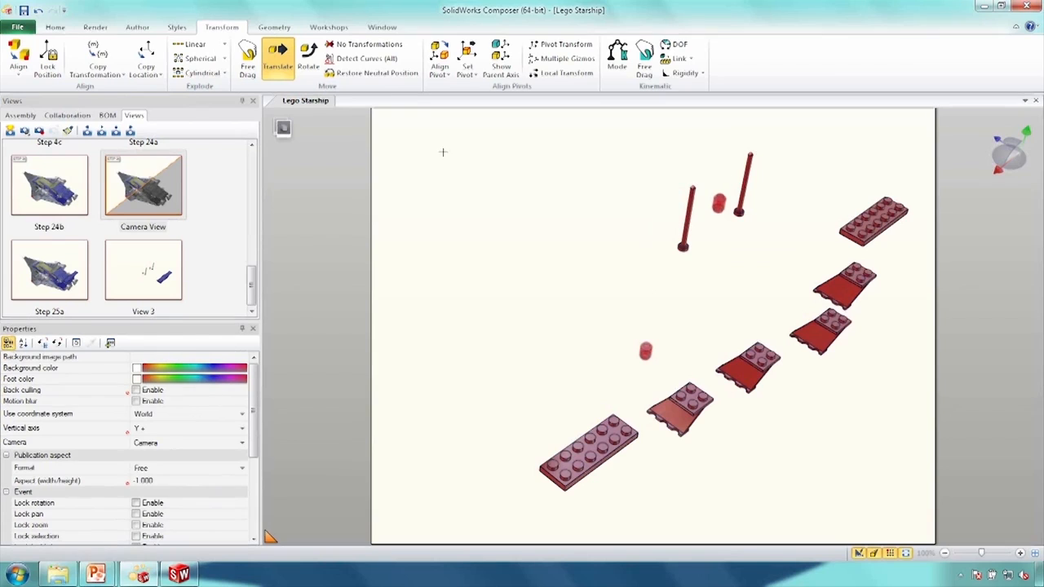
# - Copy the raised round piece's transformation to the remaining round piece
pyautogui.click(645, 350)
pyautogui.click(97, 50)
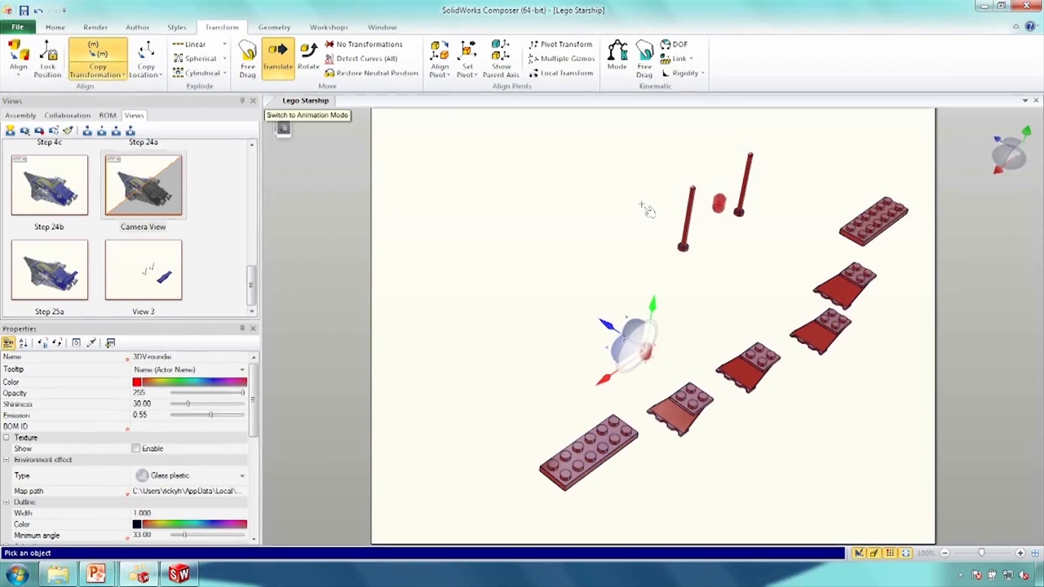
pyautogui.click(717, 210)
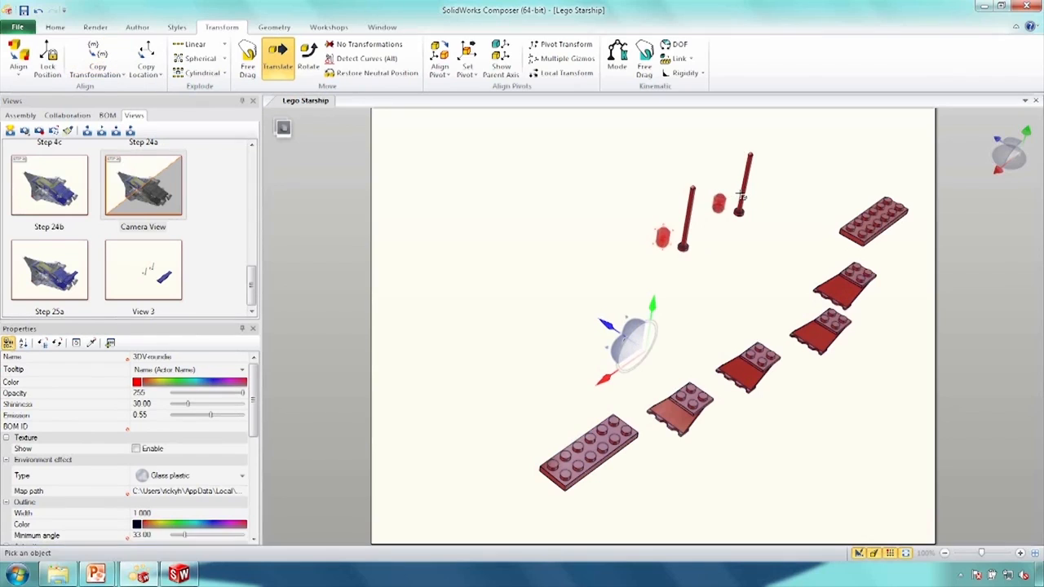
pyautogui.click(608, 201)
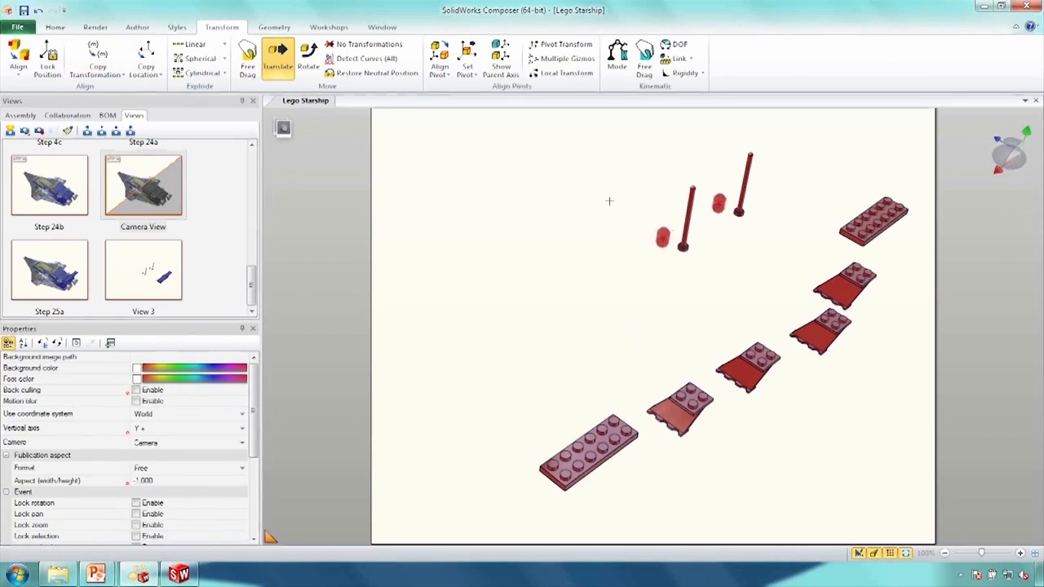
# - Update the Step 25a and View 3 views with only the actors of the 25th Step selection set
pyautogui.click(141, 277)
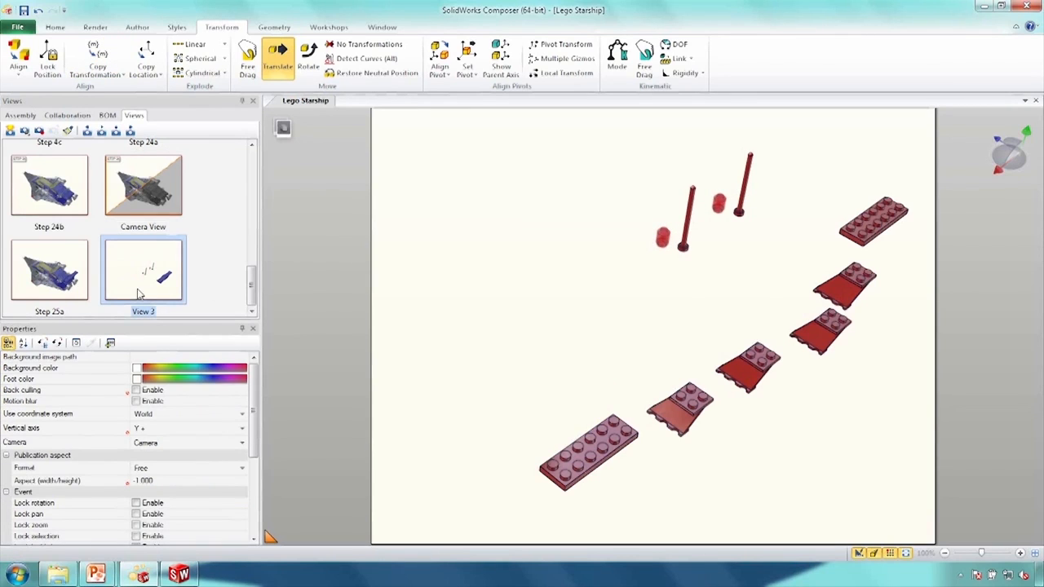
pyautogui.click(77, 261)
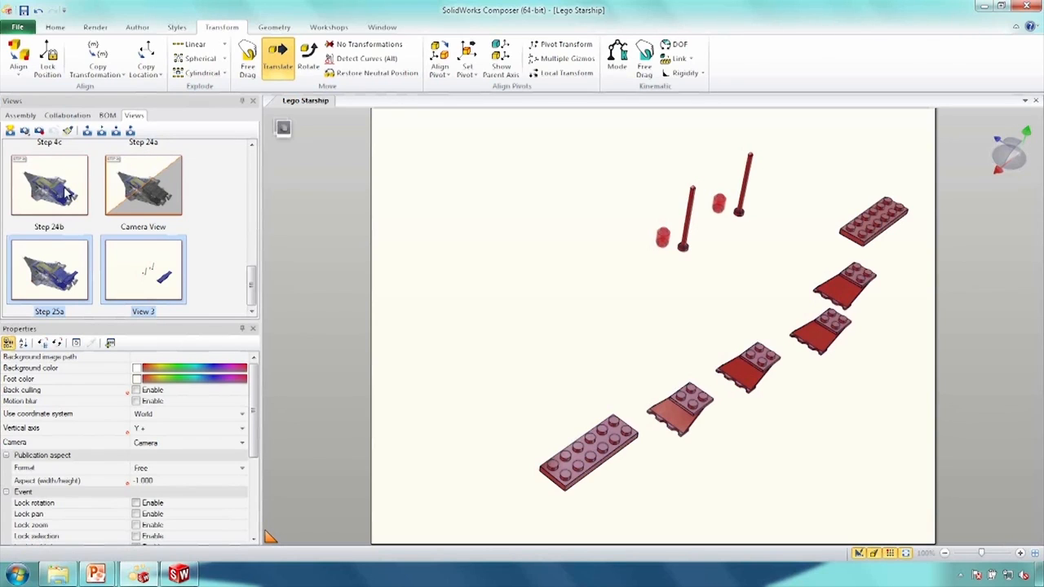
pyautogui.click(31, 117)
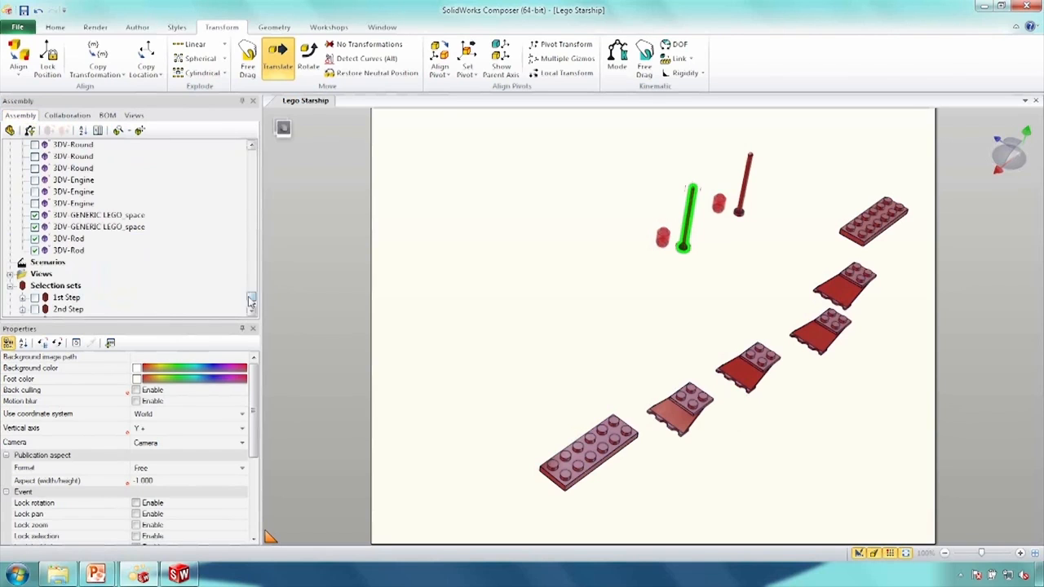
pyautogui.scroll(-2, 251, 306)
pyautogui.click(81, 288)
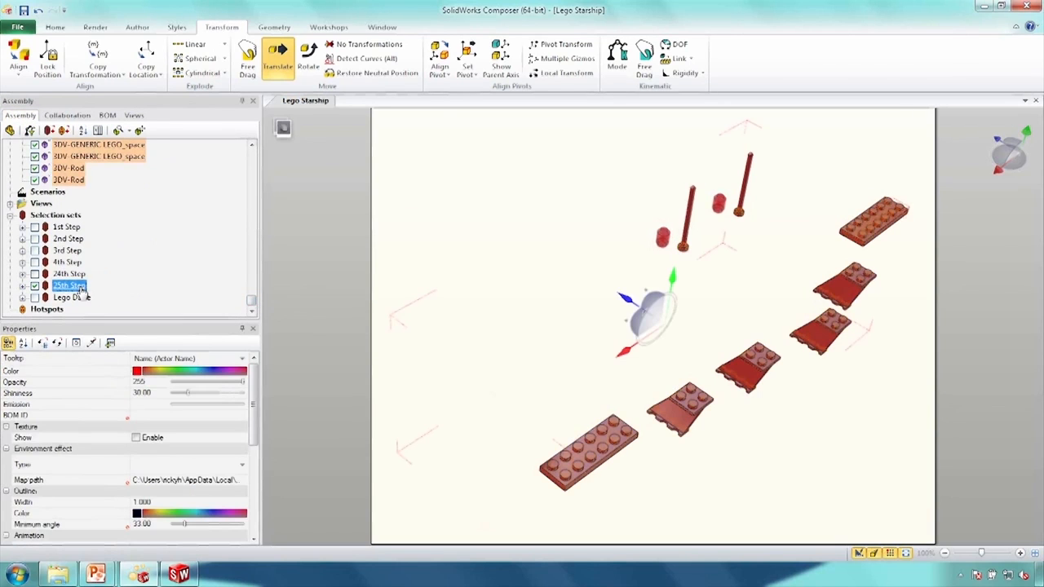
pyautogui.click(131, 116)
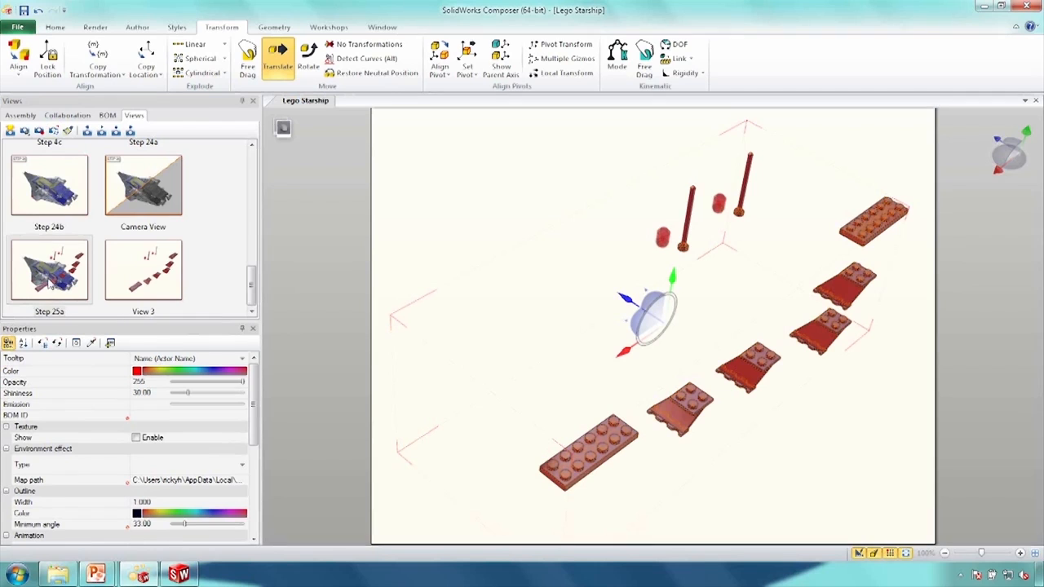
pyautogui.click(480, 168)
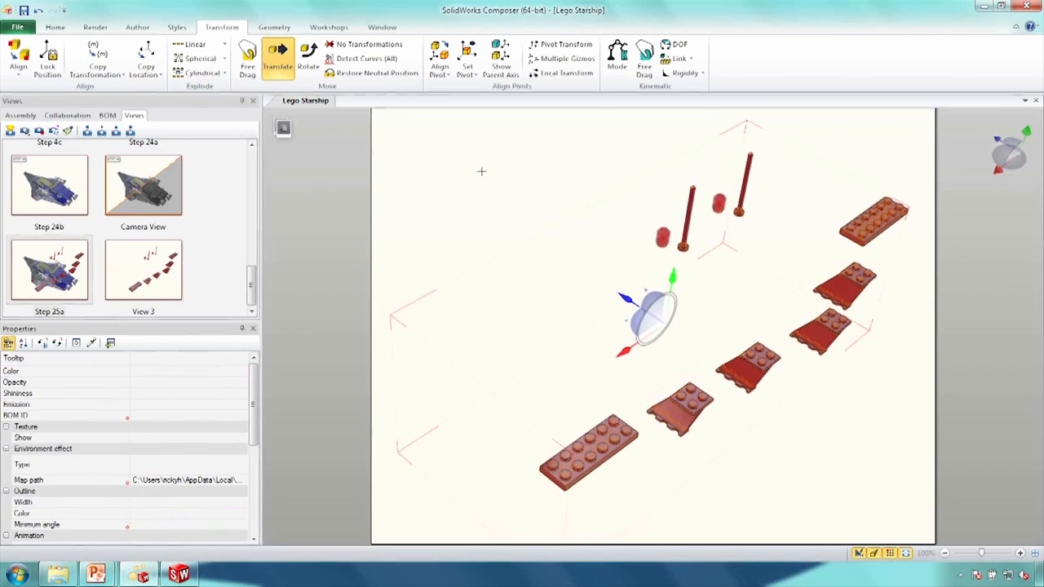
# - Delete View 3 and recall Step 25a without saving a new view
pyautogui.click(172, 271)
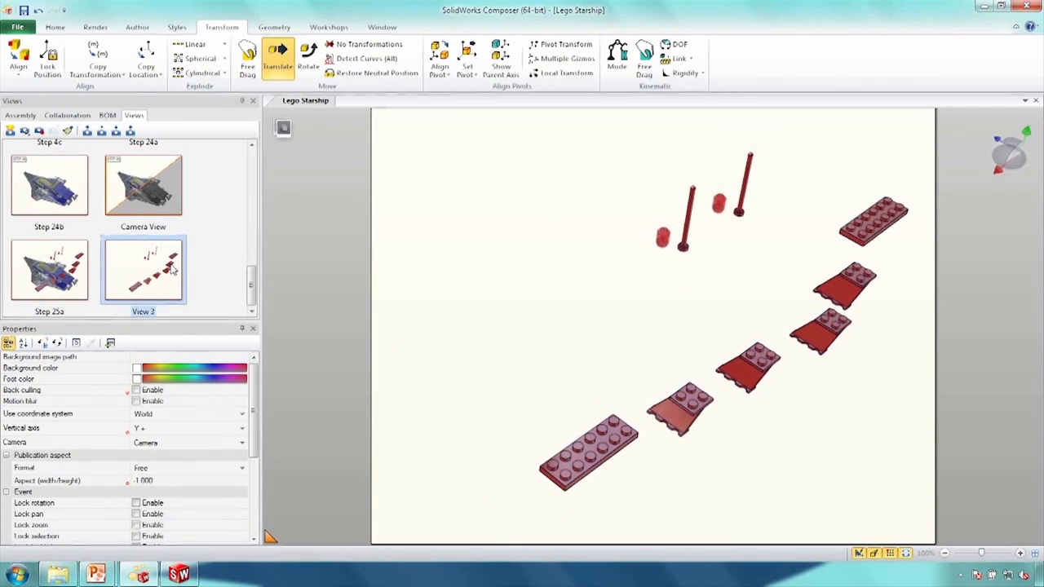
pyautogui.press('Delete')
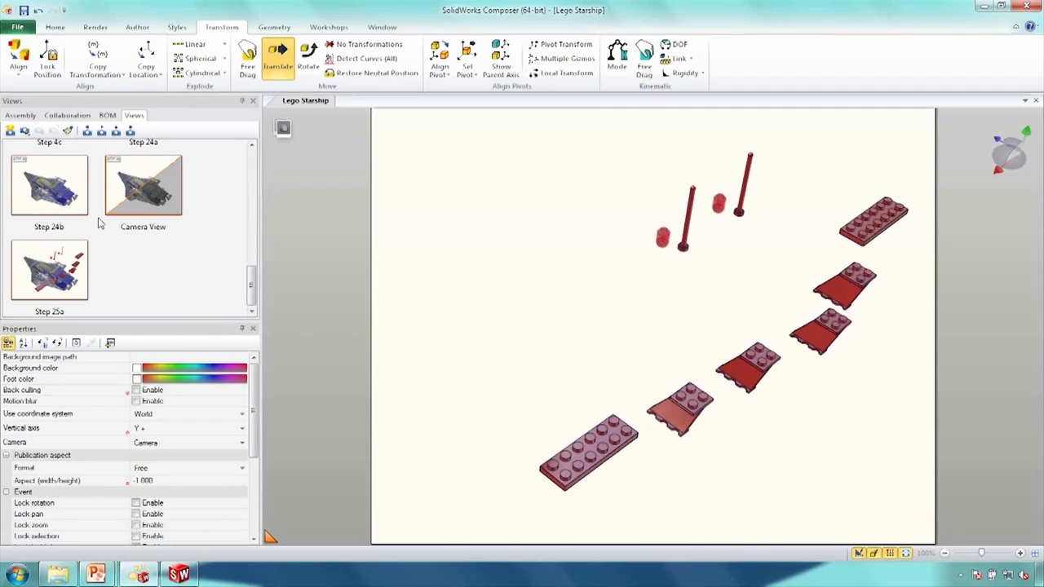
pyautogui.click(68, 281)
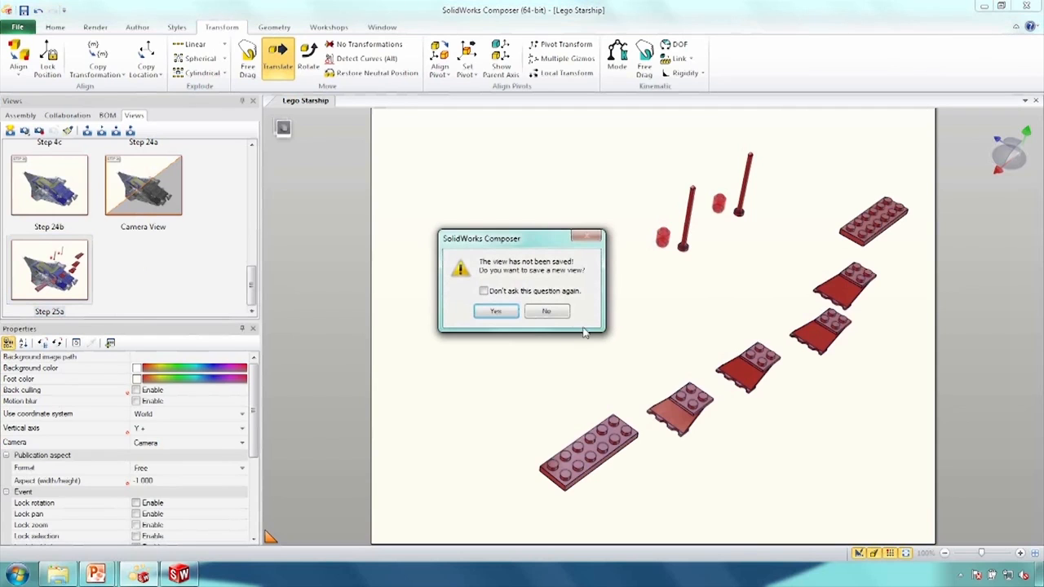
pyautogui.click(561, 310)
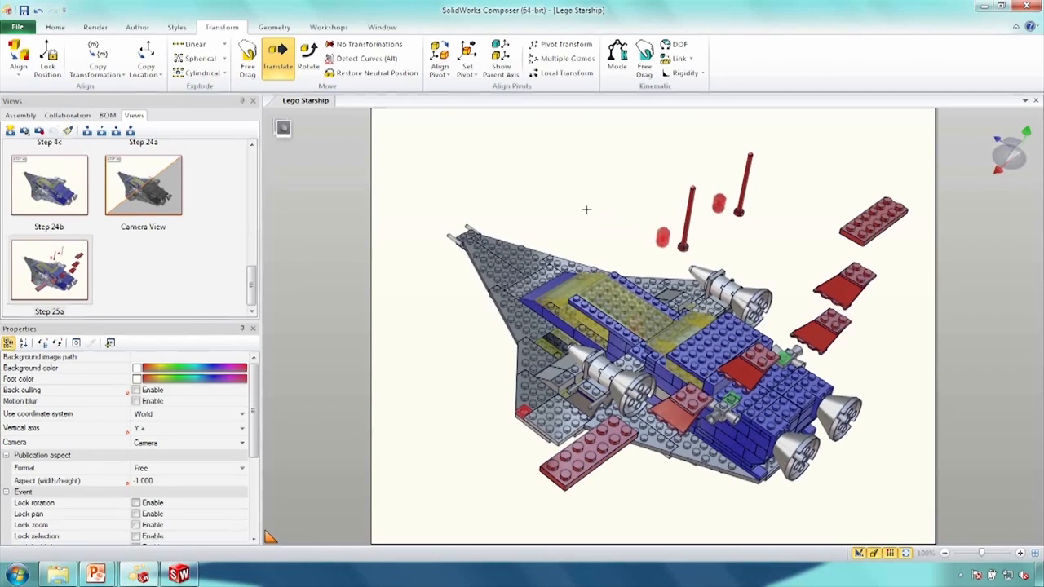
# - Duplicate the Step 25a view and rename the copy Step 25b
pyautogui.rightClick(22, 279)
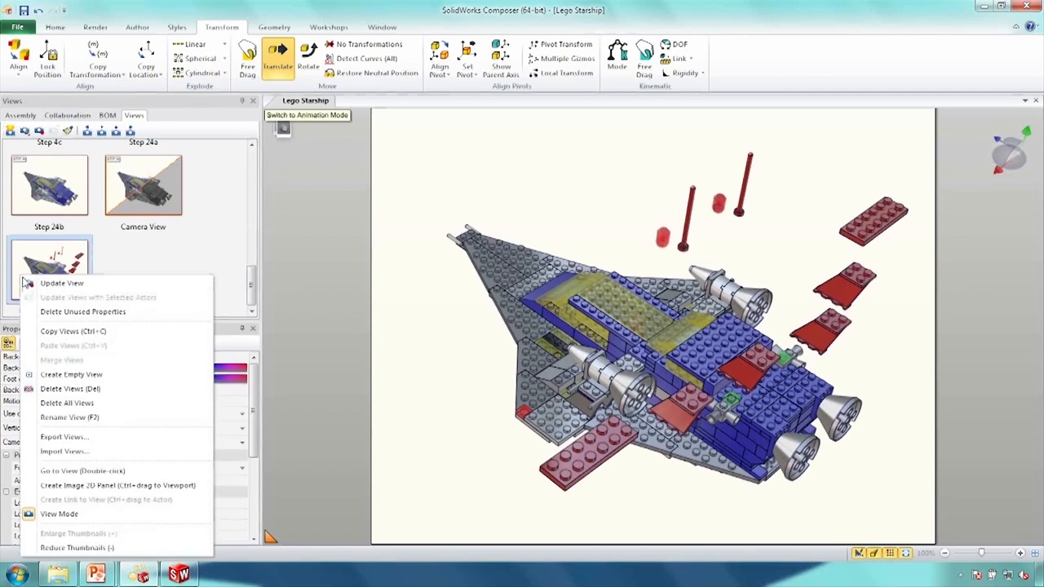
pyautogui.click(57, 331)
pyautogui.rightClick(125, 274)
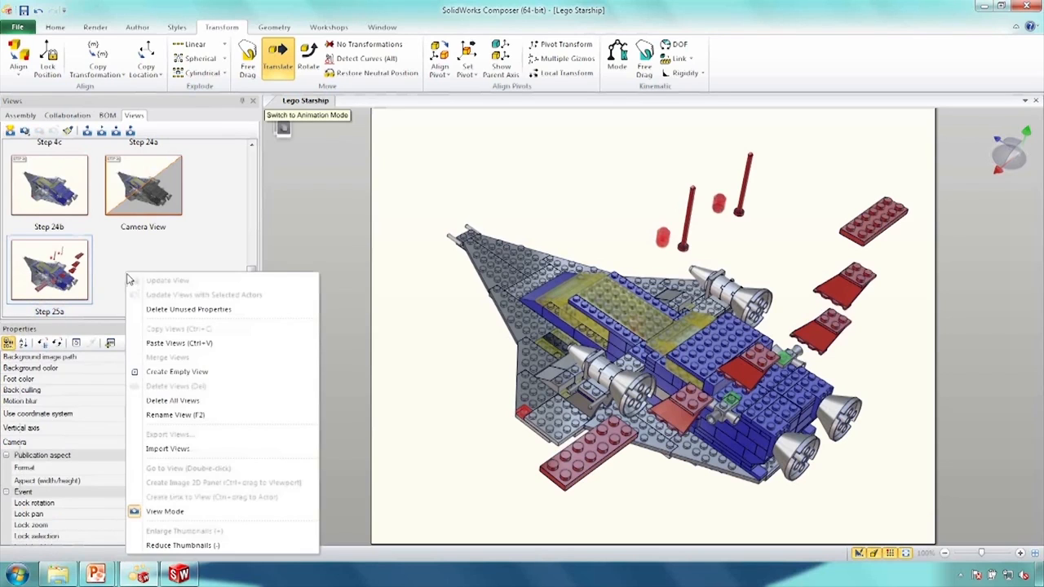
pyautogui.click(155, 340)
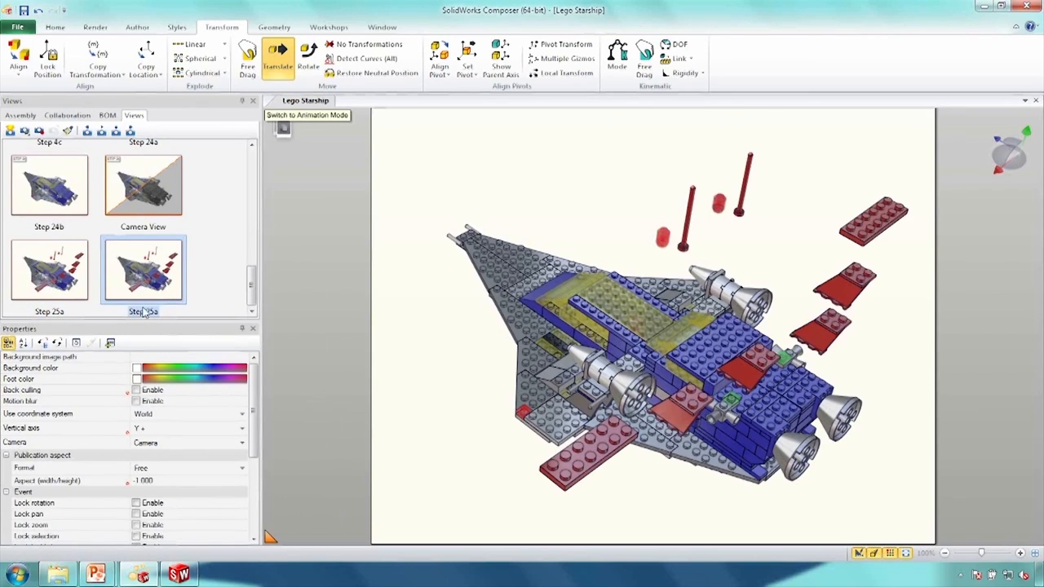
pyautogui.press('F2')
pyautogui.press('End')
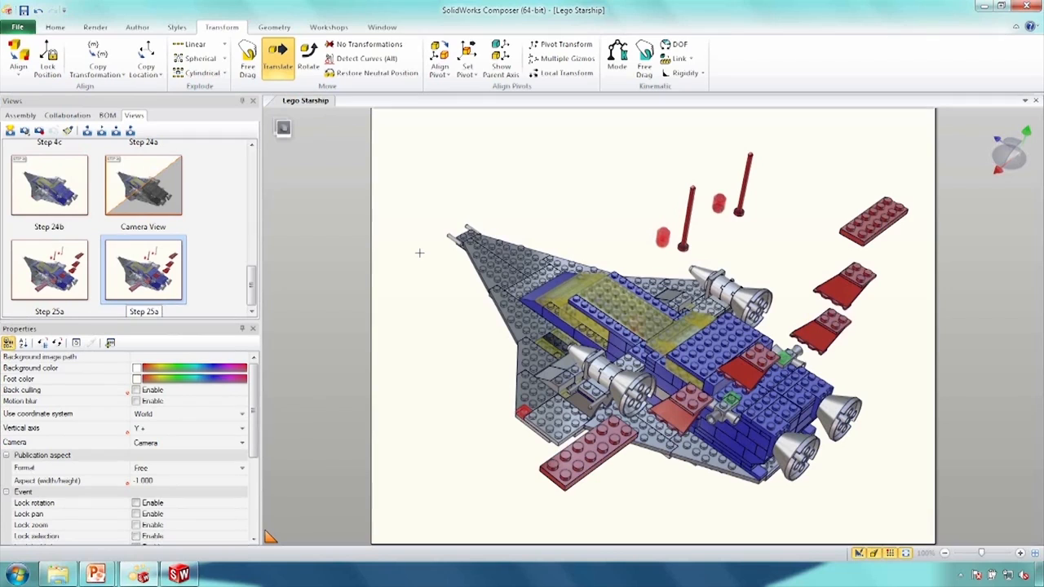
pyautogui.press('BackSpace')
pyautogui.write('b')
pyautogui.press('Return')
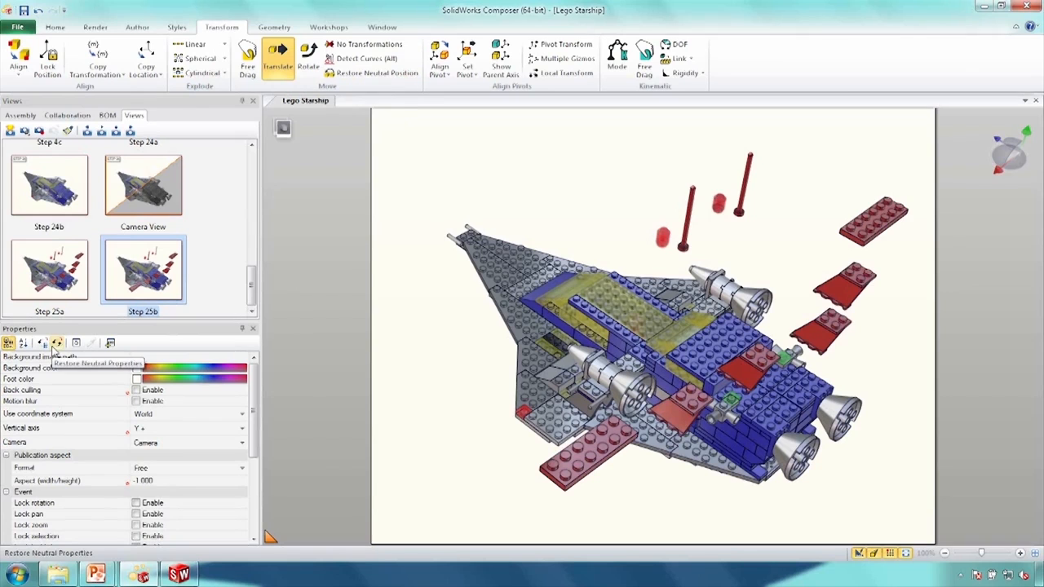
# - Restore the neutral position and properties of the 25th Step selection set's actors and update the Step 25b view
pyautogui.click(21, 116)
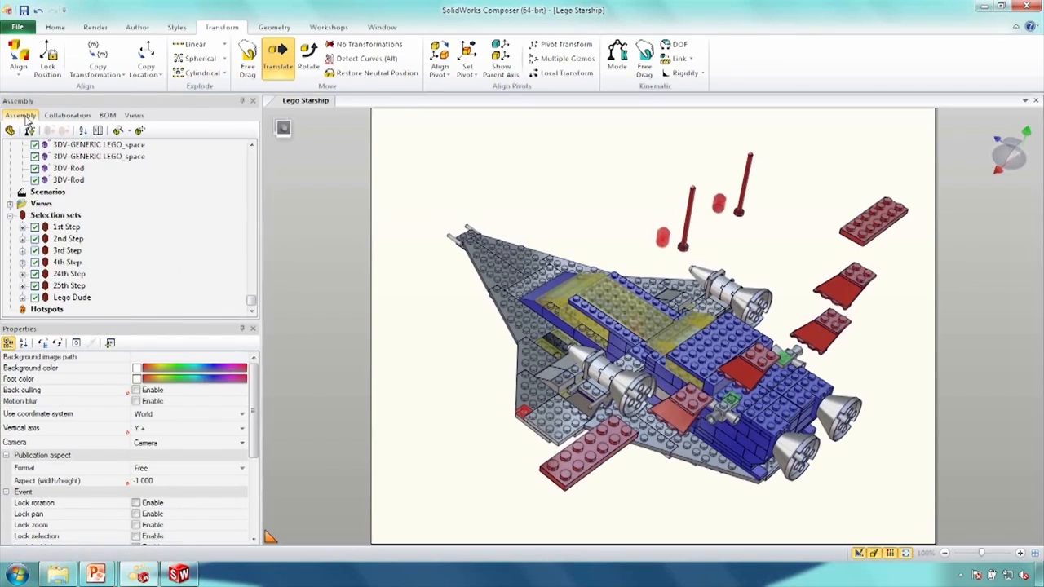
pyautogui.click(70, 286)
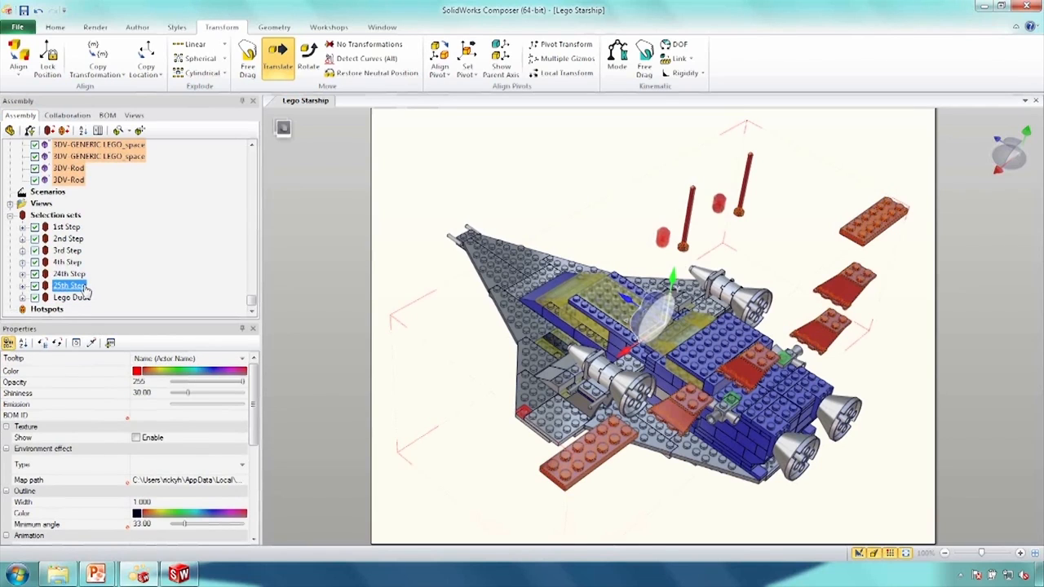
pyautogui.click(338, 48)
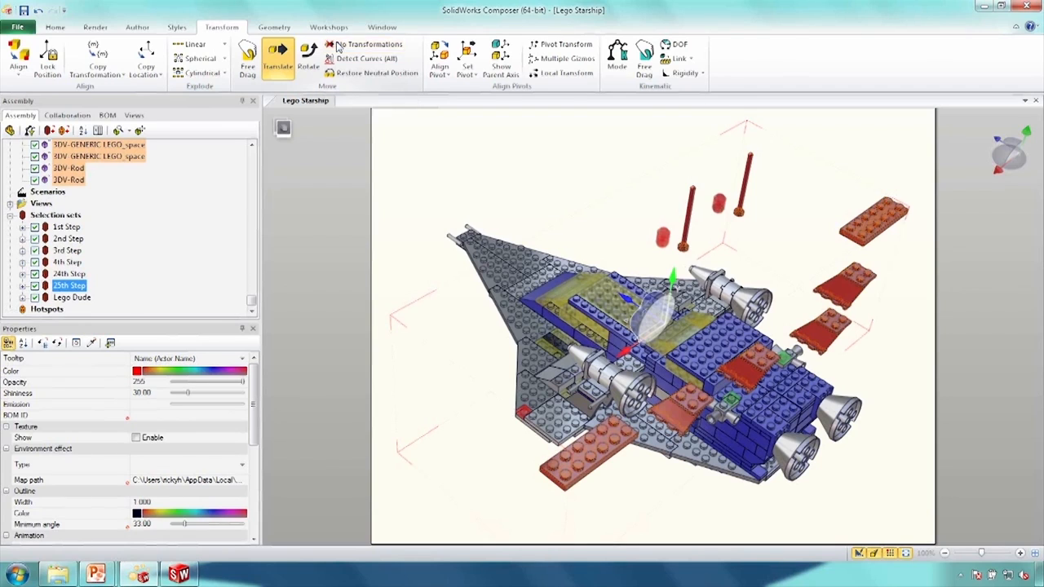
pyautogui.click(61, 346)
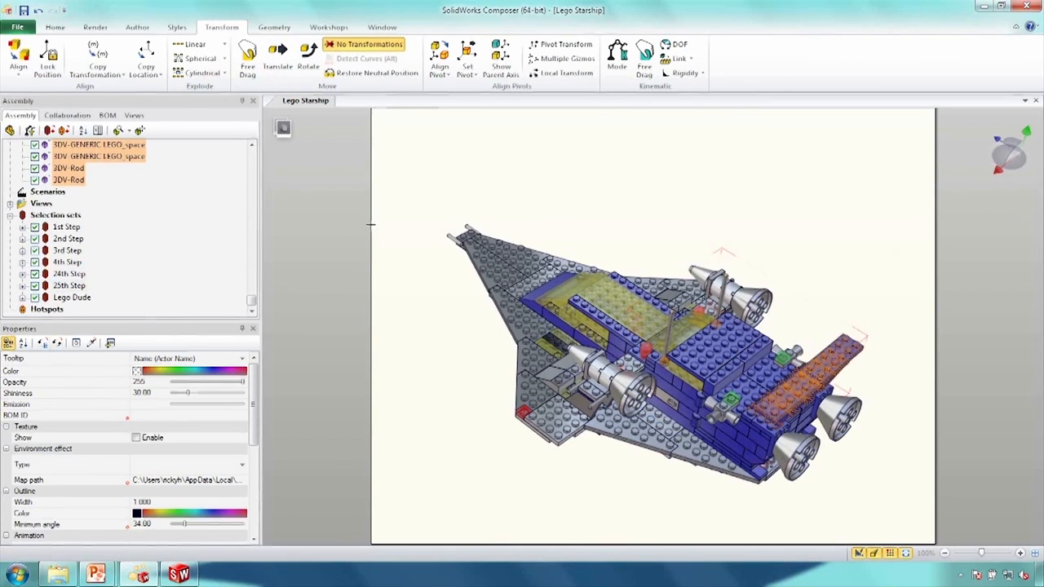
pyautogui.click(406, 197)
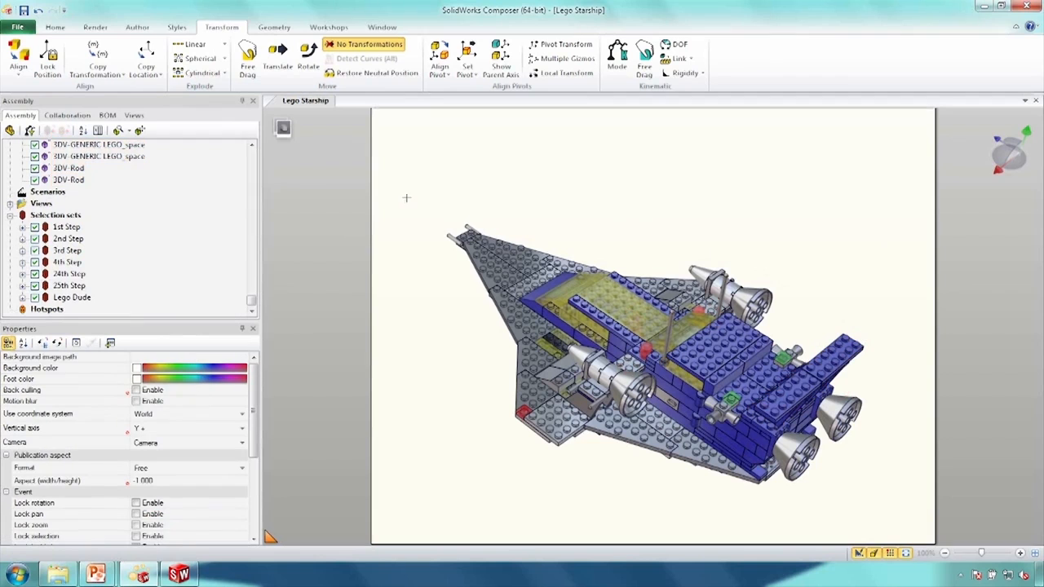
pyautogui.click(136, 116)
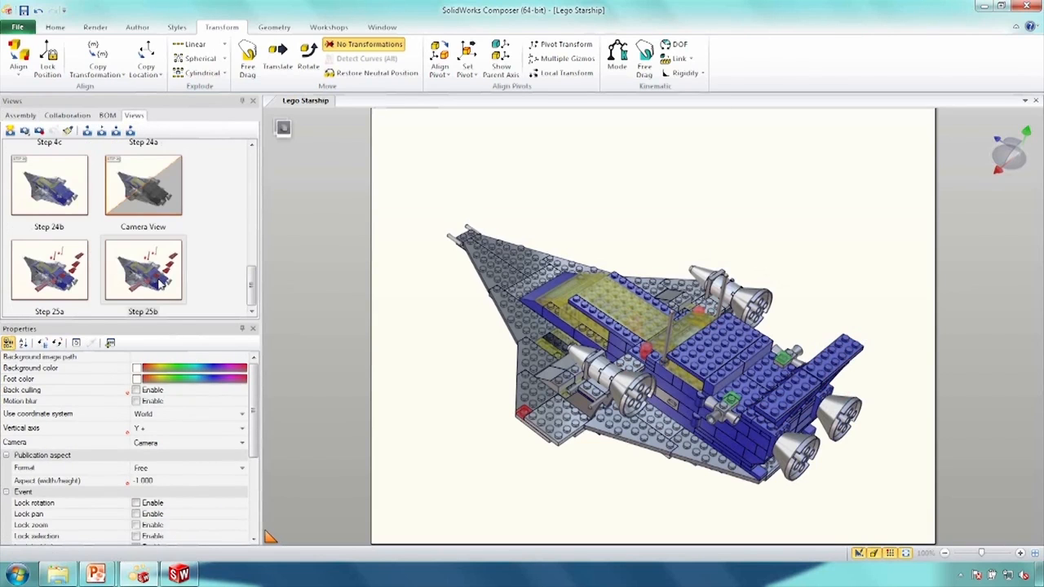
pyautogui.click(38, 132)
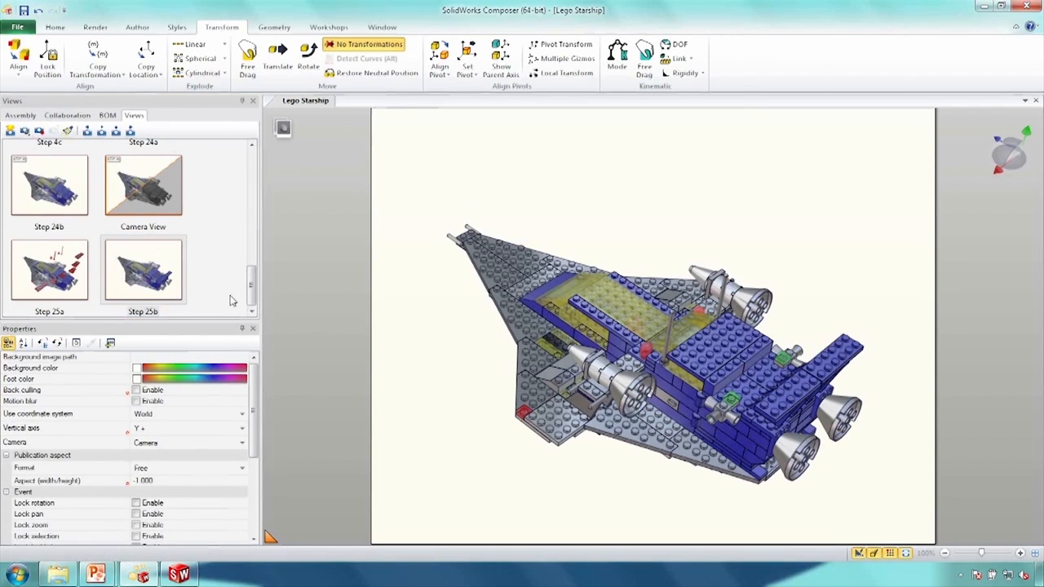
# - Recall the Step 24a view and follow it with Step 24b to check the transition between them
pyautogui.moveTo(252, 291); pyautogui.dragTo(258, 270)
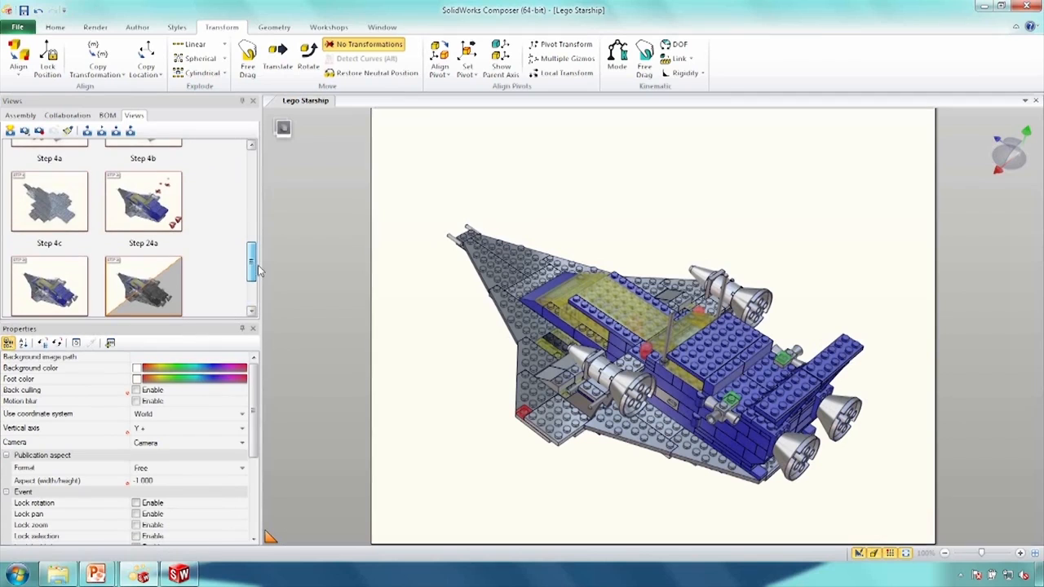
pyautogui.click(152, 214)
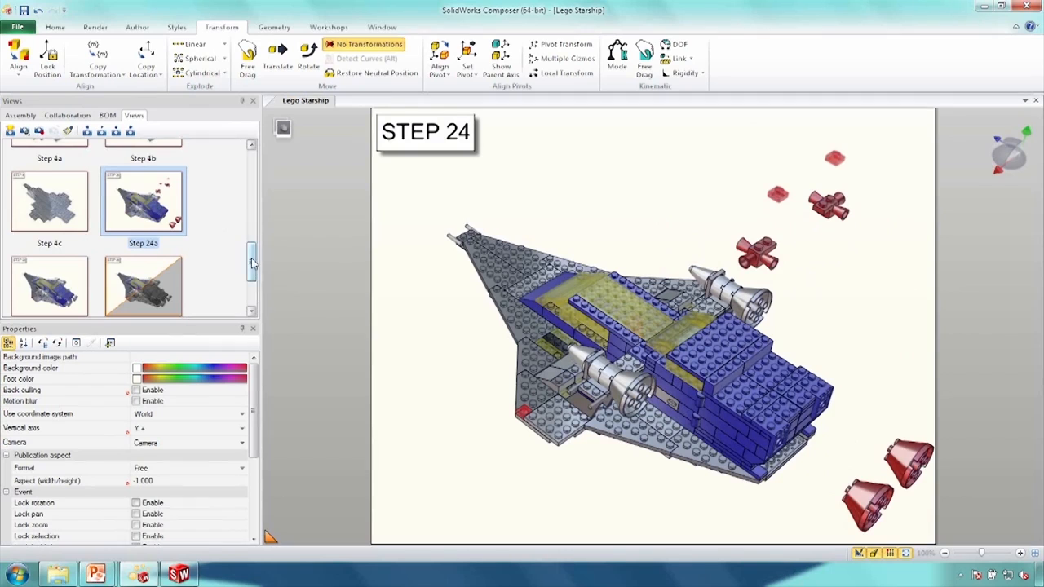
pyautogui.moveTo(252, 259); pyautogui.dragTo(251, 279)
pyautogui.click(71, 236)
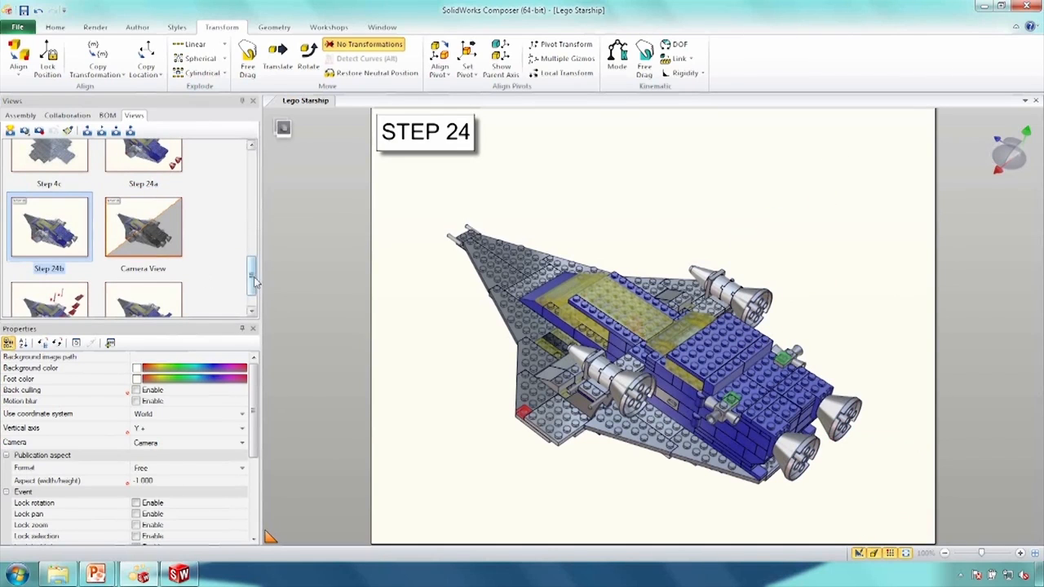
# - Recall Step 25a and update the Step 24b view with only the selected 25th Step actors
pyautogui.moveTo(253, 278); pyautogui.dragTo(253, 303)
pyautogui.click(64, 281)
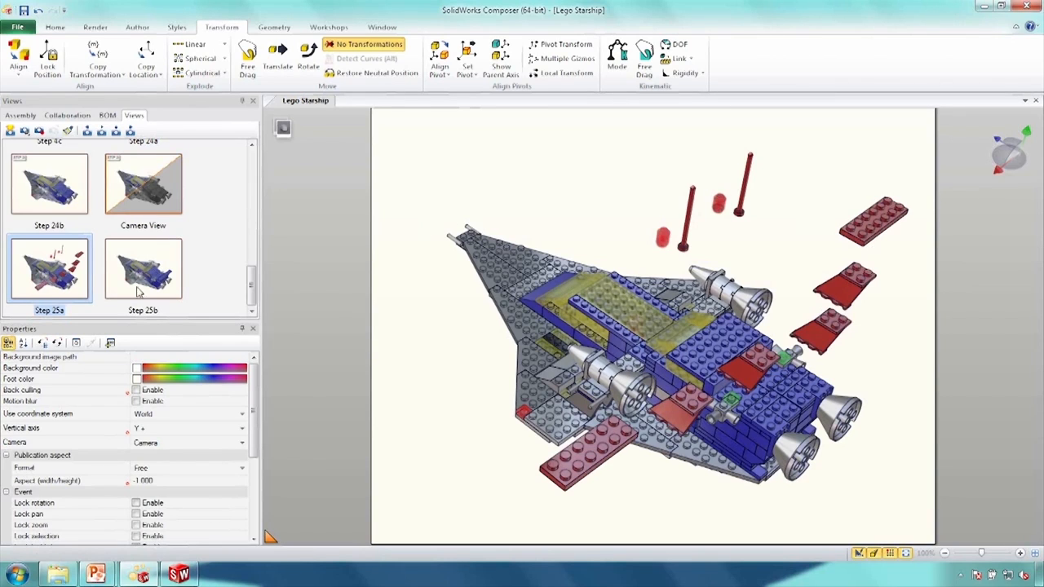
pyautogui.click(21, 115)
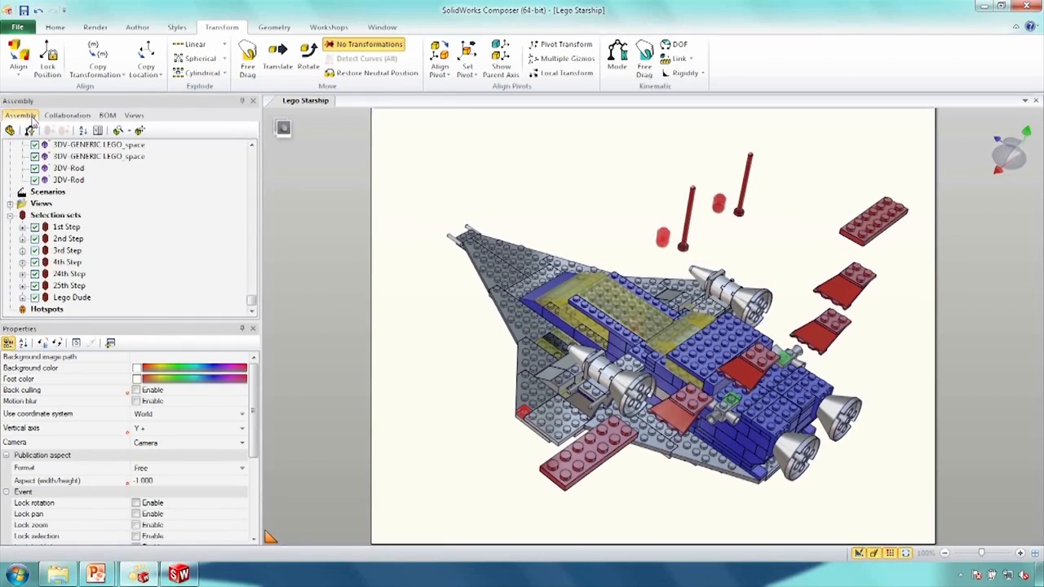
pyautogui.click(73, 287)
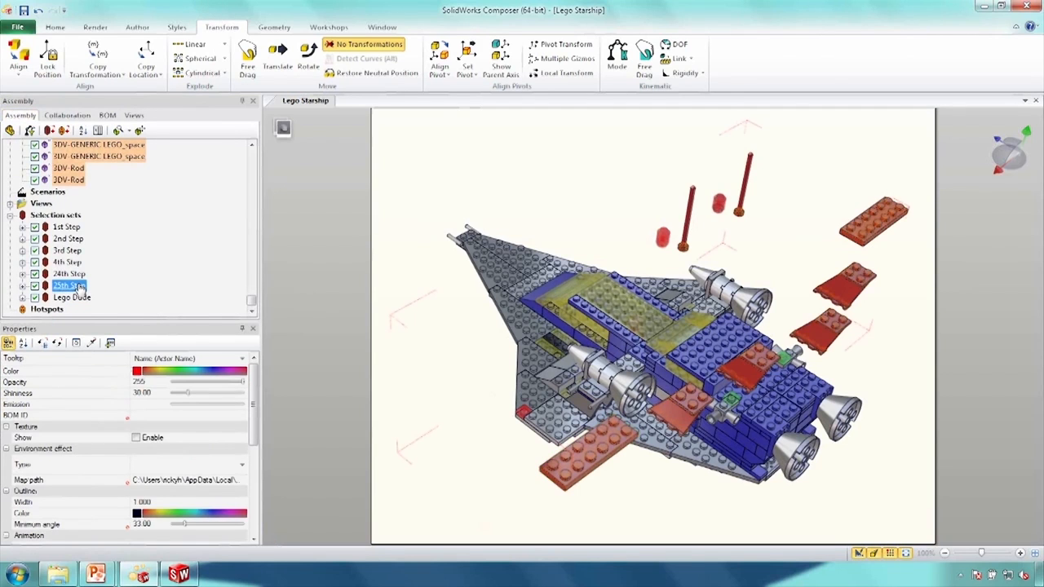
pyautogui.click(134, 115)
pyautogui.click(47, 280)
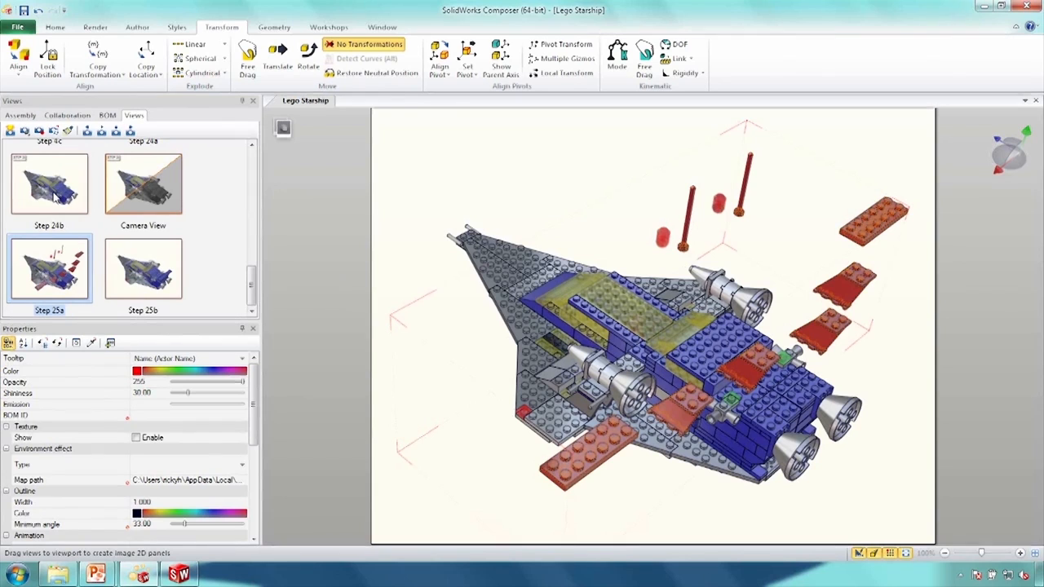
pyautogui.click(54, 133)
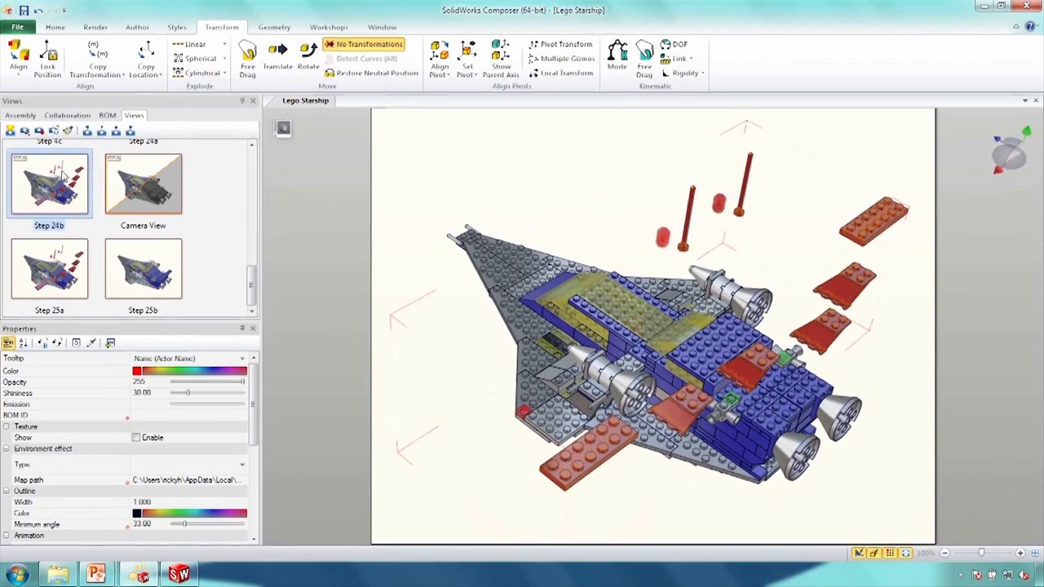
pyautogui.click(401, 171)
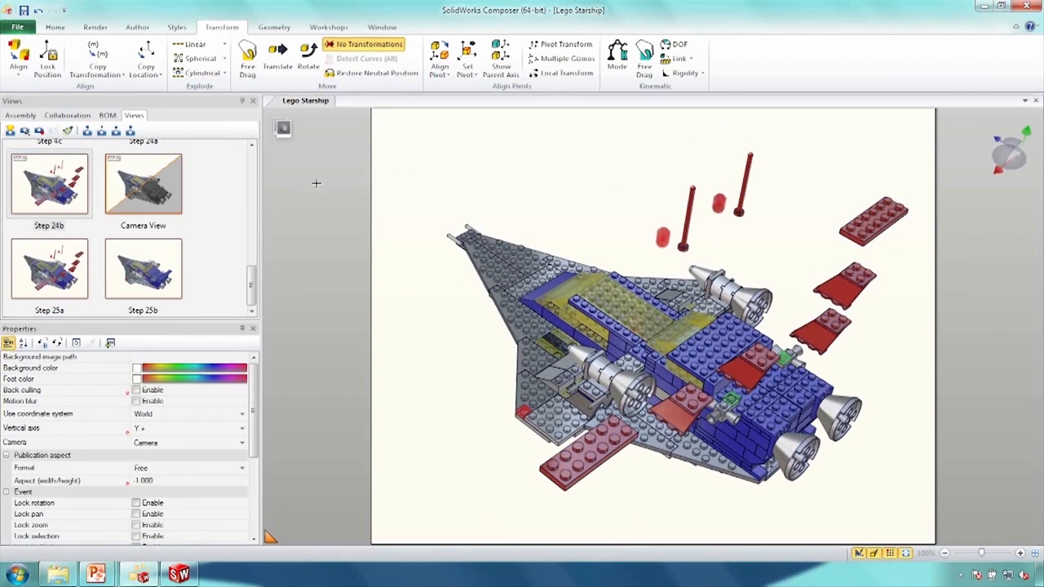
# - In the Step 24b view, set the 25th Step actors' opacity to 0 and update the view
pyautogui.click(80, 200)
pyautogui.click(536, 310)
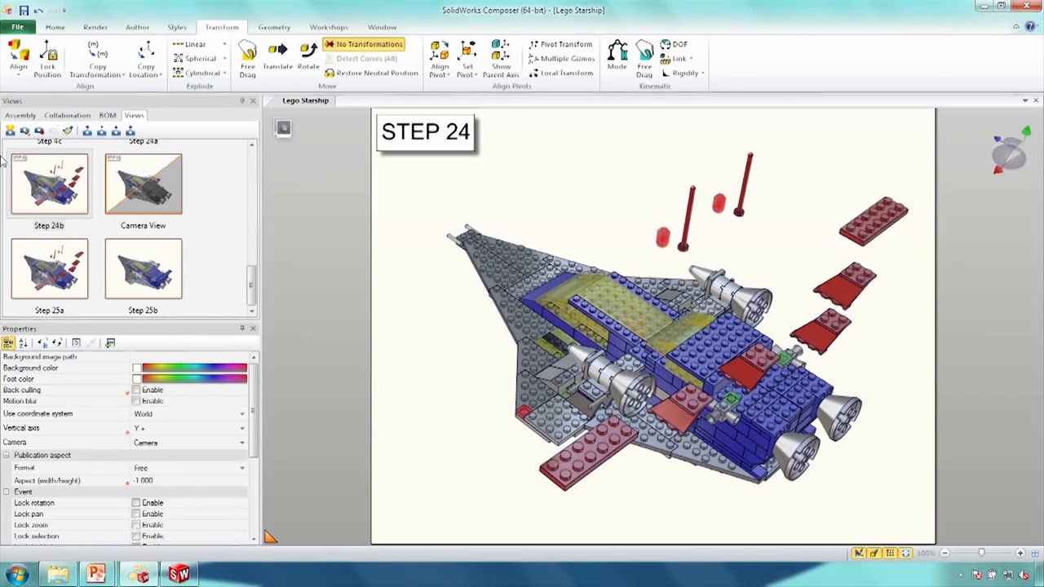
pyautogui.click(21, 115)
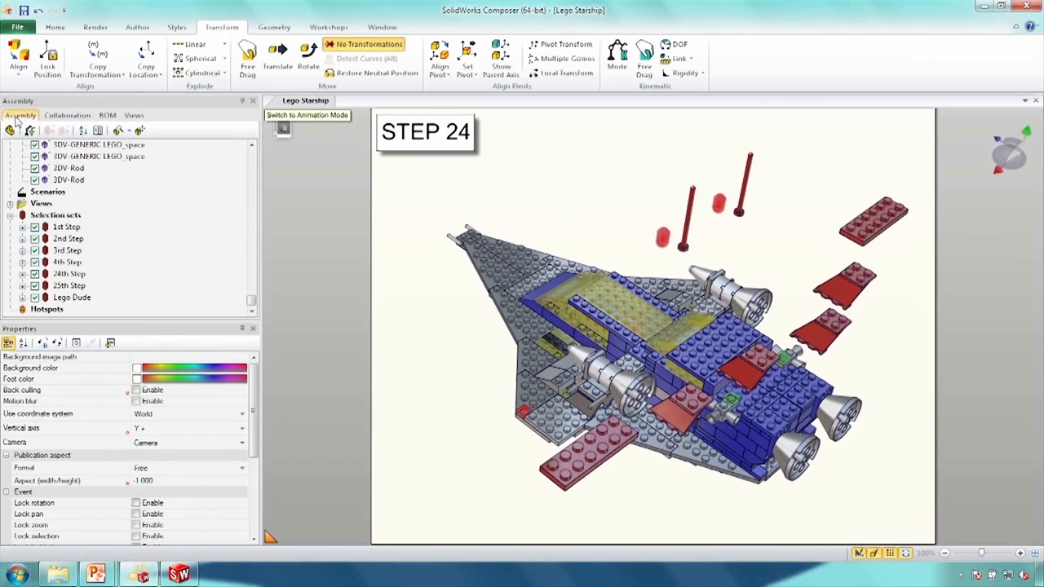
pyautogui.click(70, 286)
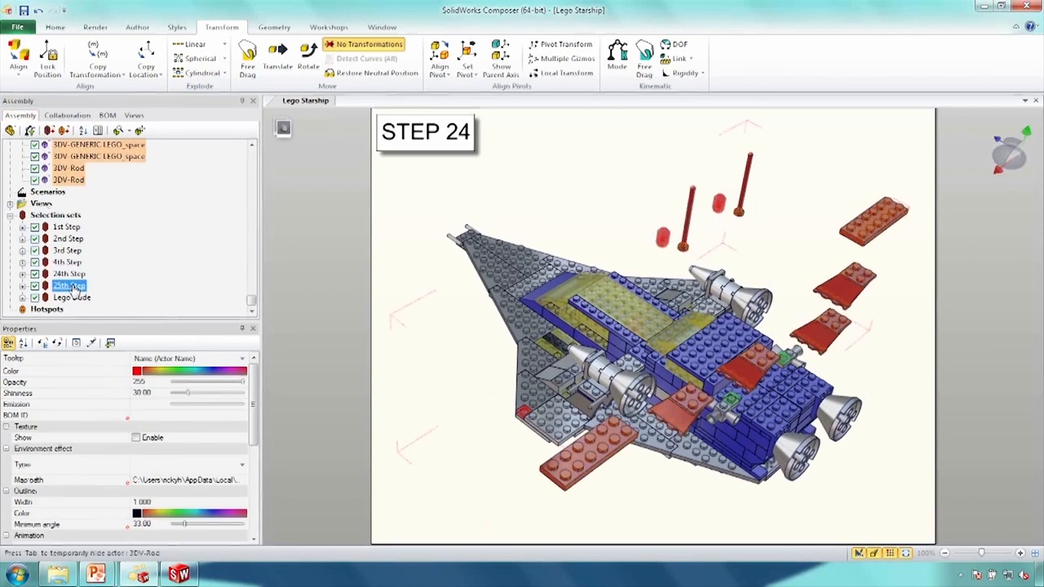
pyautogui.click(134, 115)
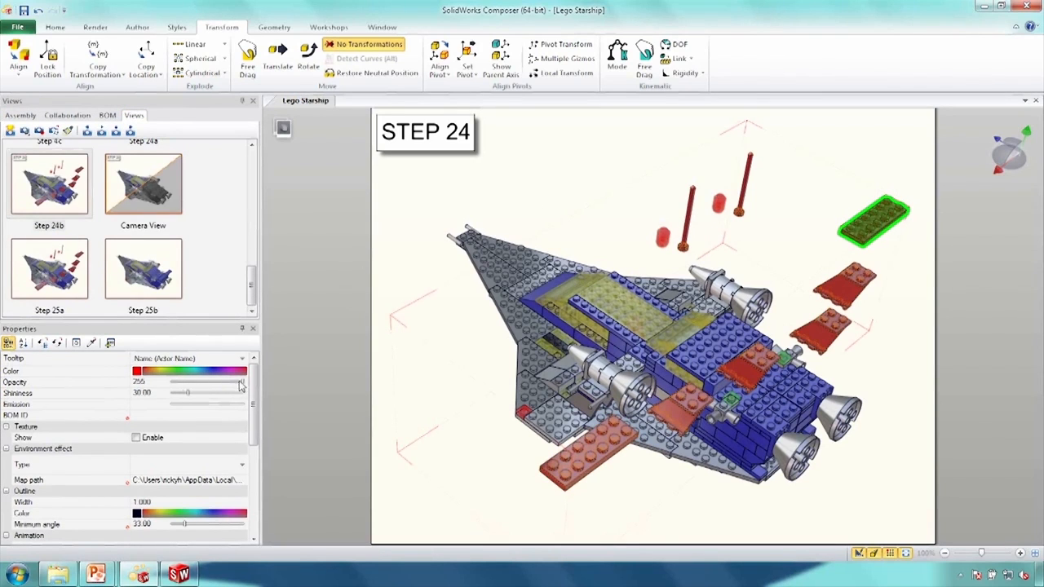
pyautogui.moveTo(242, 383); pyautogui.dragTo(163, 382)
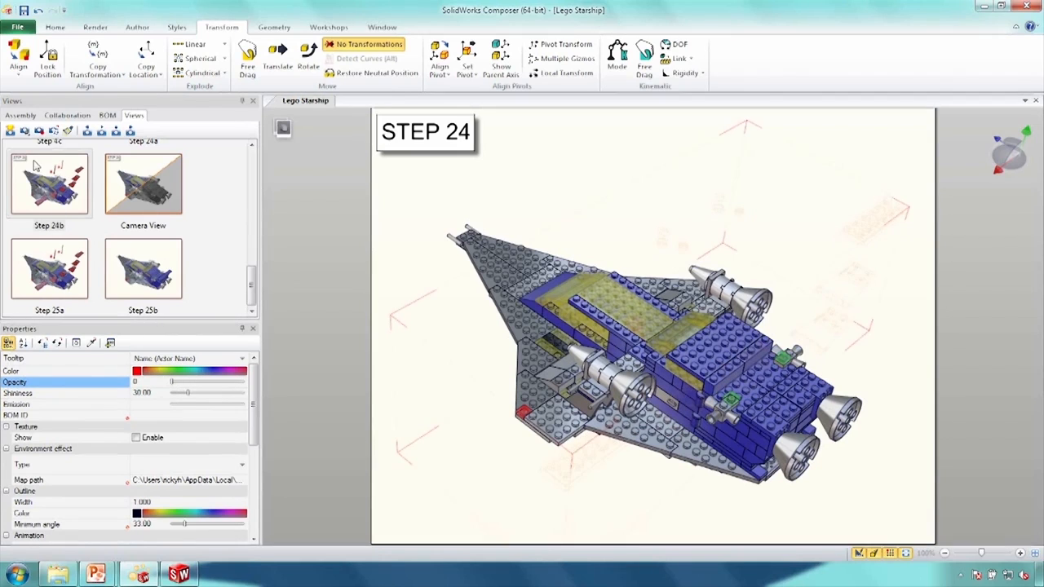
pyautogui.click(38, 133)
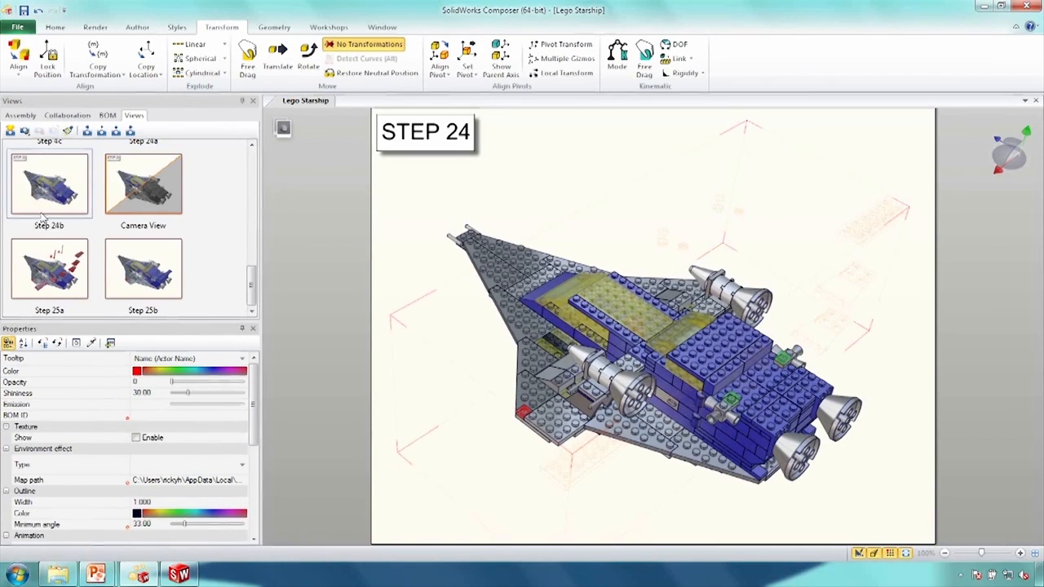
pyautogui.click(285, 211)
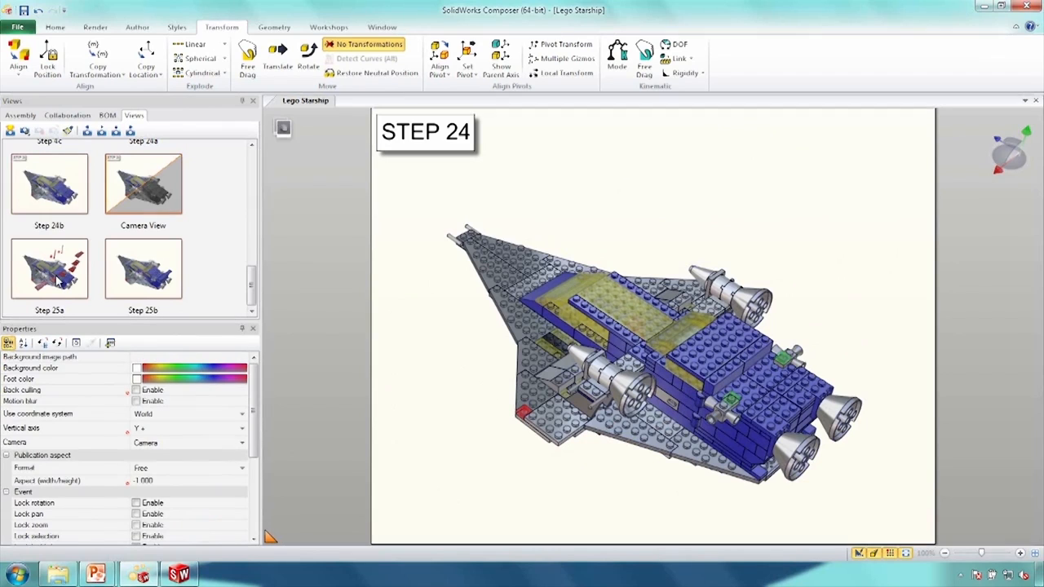
# - Recall Step 25a and return to Step 24b to check the transition between the two views
pyautogui.click(54, 276)
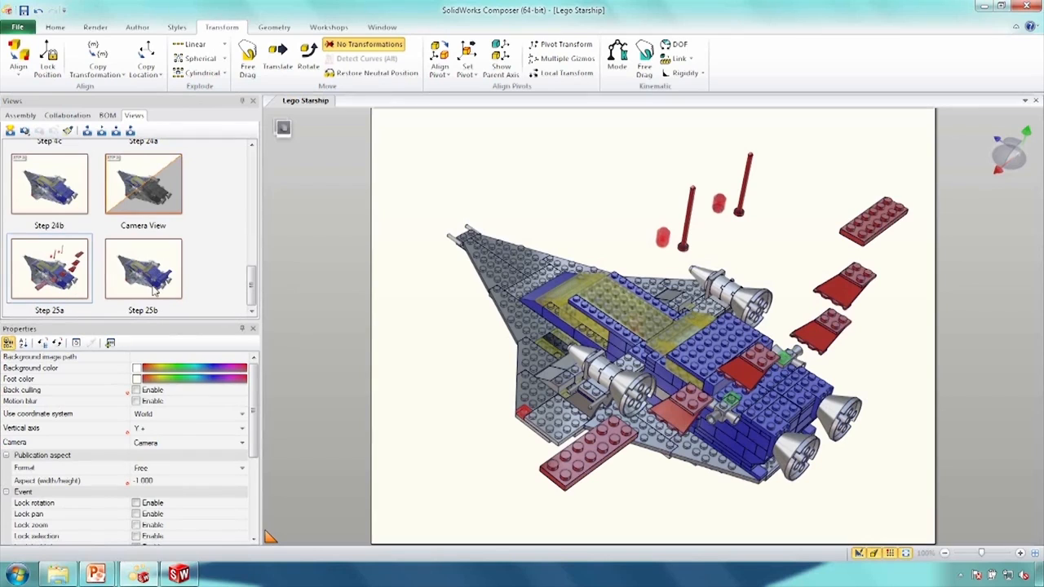
pyautogui.click(16, 165)
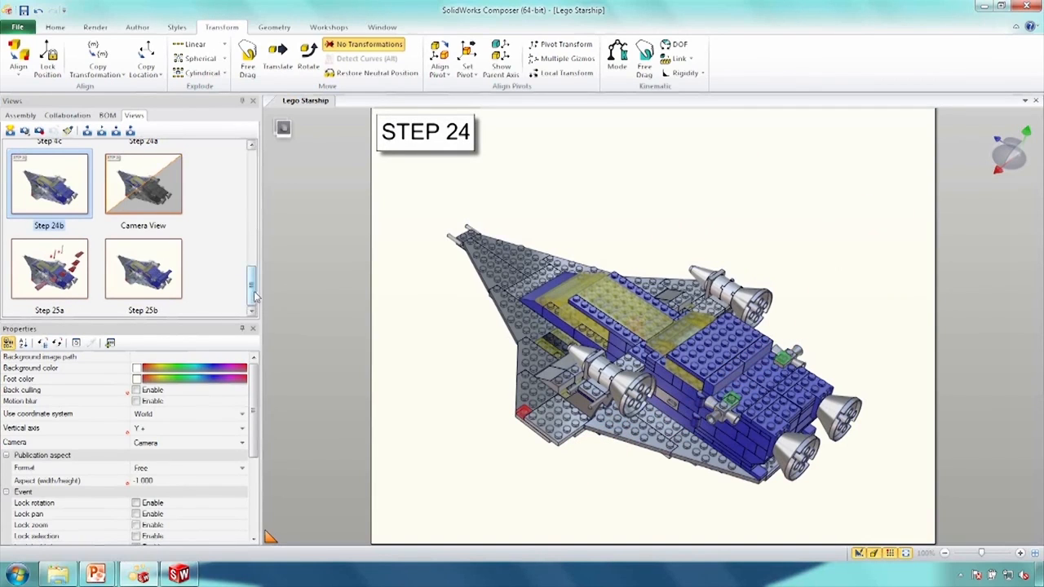
# - Change the step label's text in the Step 24a view to STEP 24a and update that view
pyautogui.moveTo(254, 296); pyautogui.dragTo(255, 275)
pyautogui.click(168, 229)
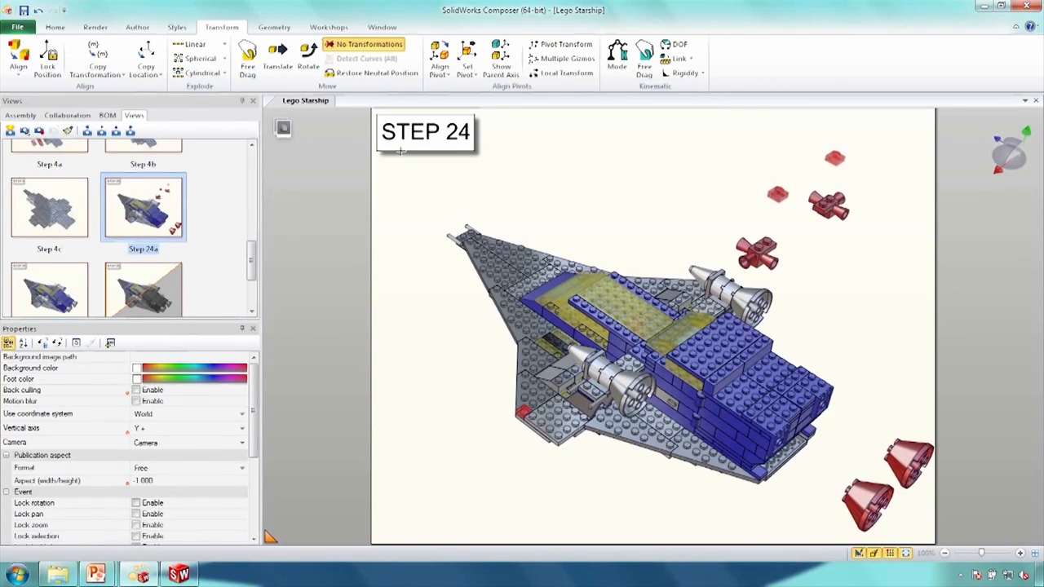
pyautogui.click(454, 133)
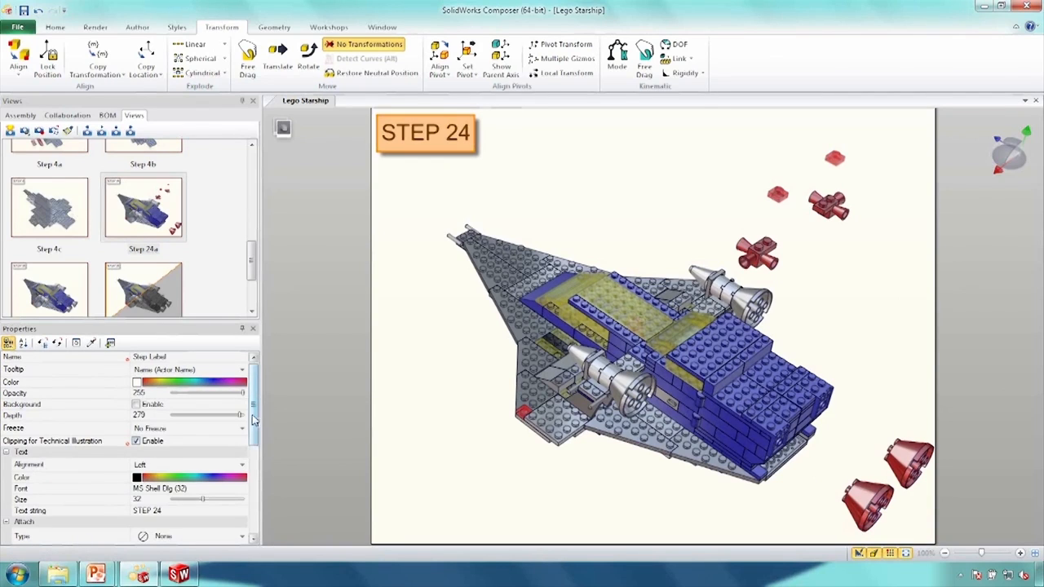
pyautogui.scroll(-3, 253, 418)
pyautogui.click(206, 393)
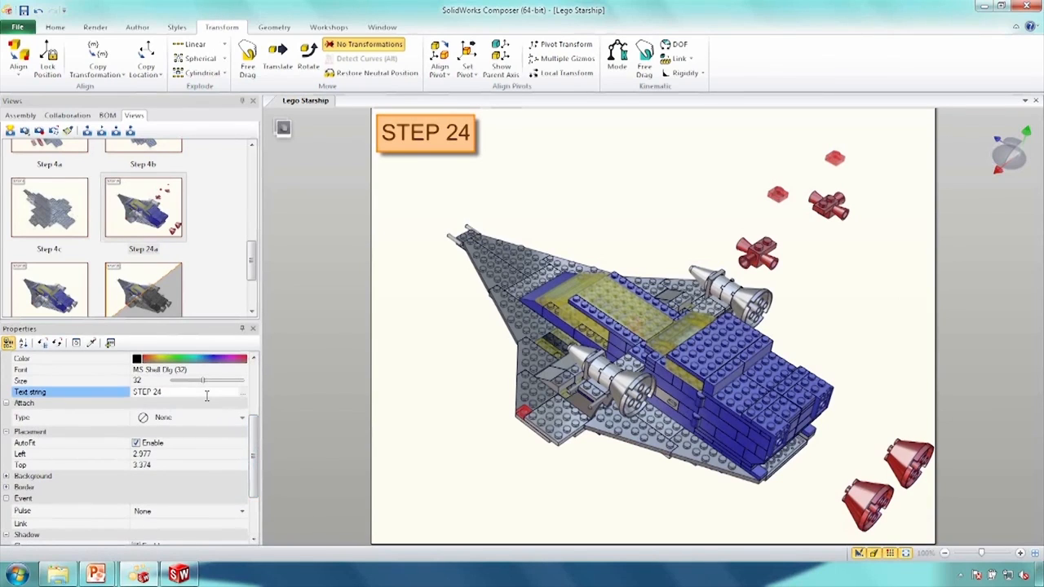
pyautogui.click(416, 454)
pyautogui.click(401, 135)
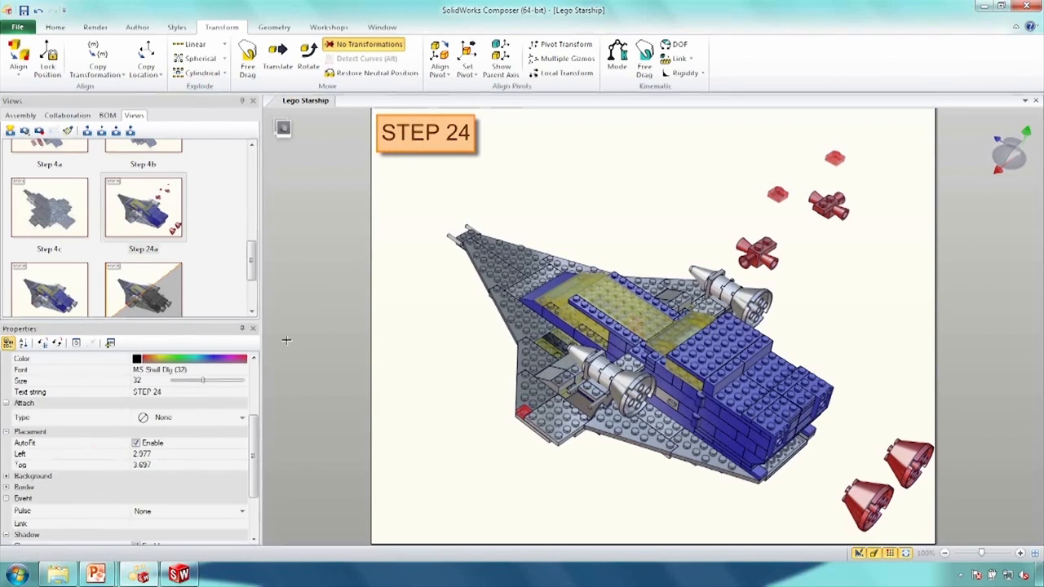
pyautogui.click(212, 393)
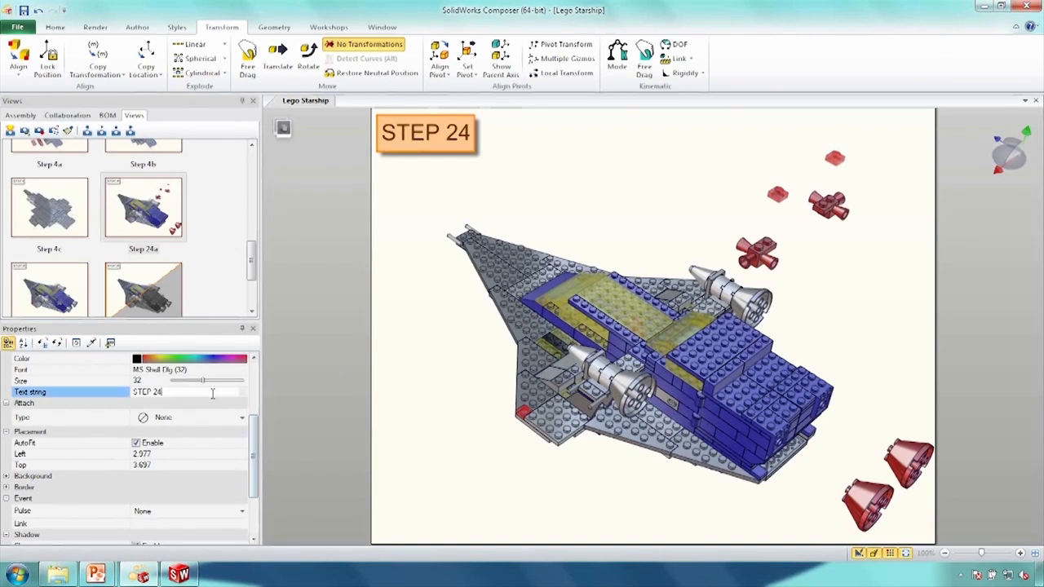
pyautogui.write('a')
pyautogui.press('Return')
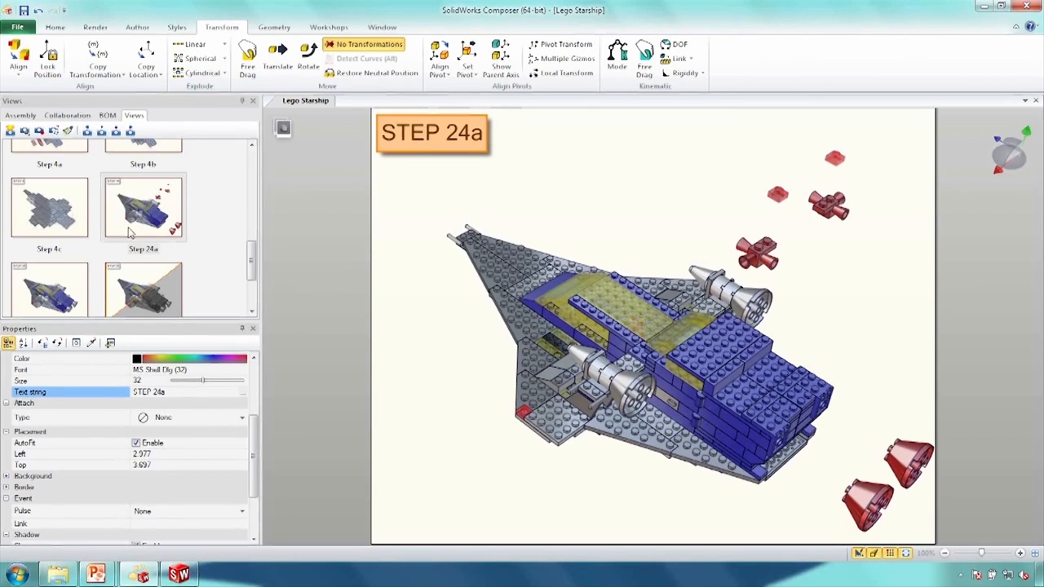
pyautogui.click(39, 131)
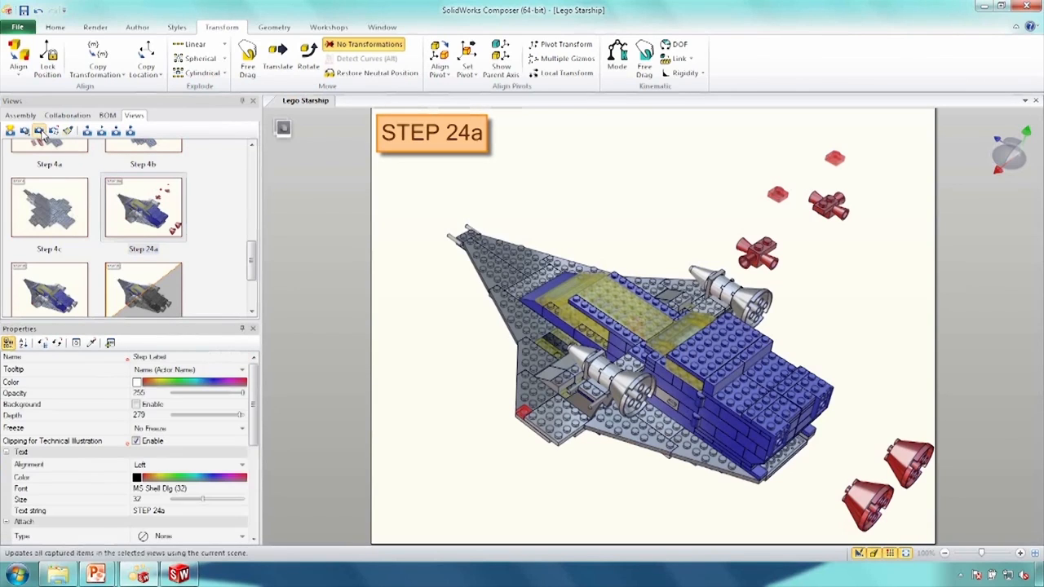
# - Recall the Step 24b view, change its step label's text to STEP 24b and update the view
pyautogui.scroll(-2, 251, 265)
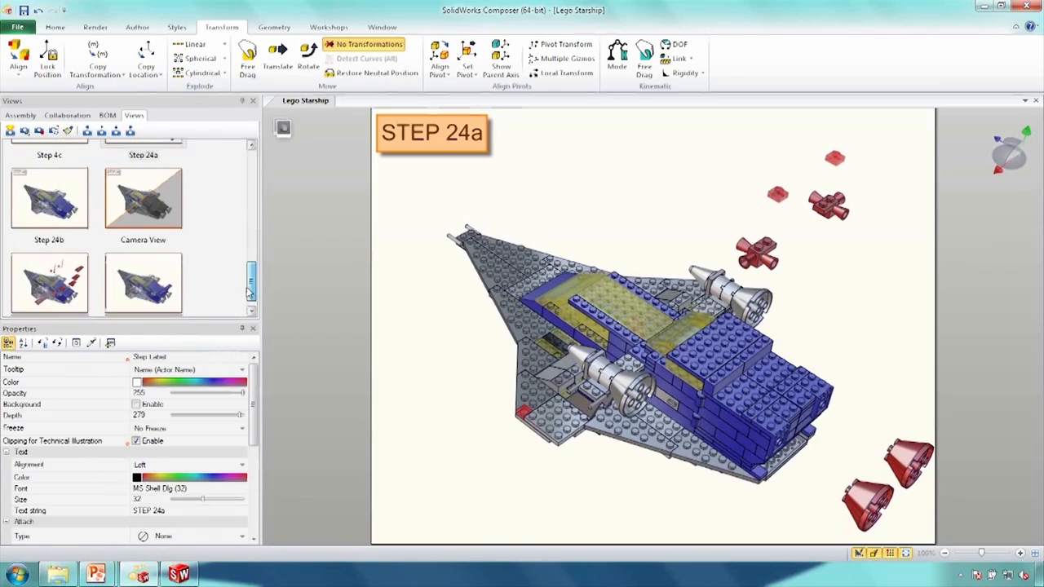
pyautogui.click(65, 194)
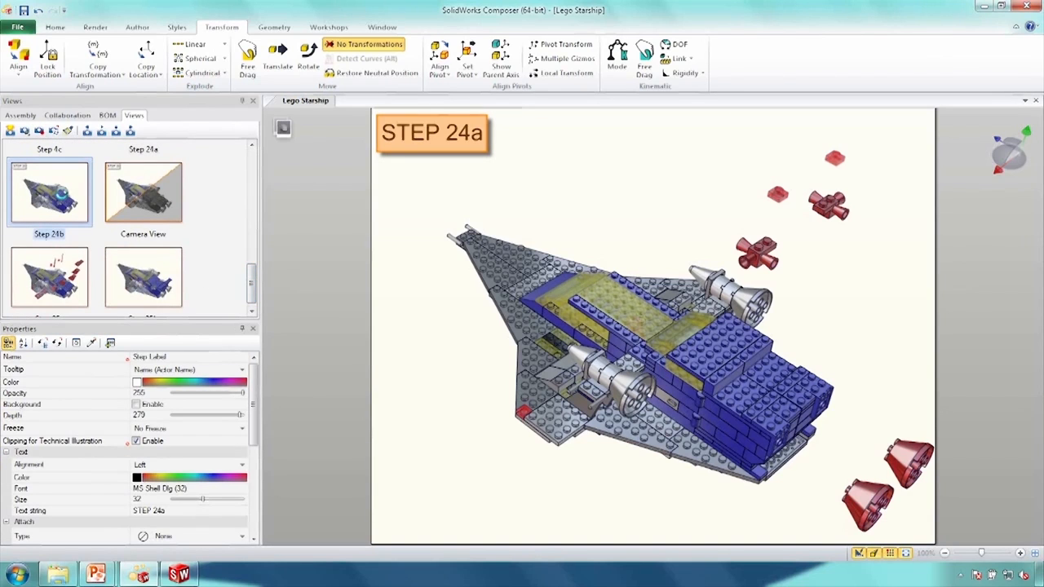
pyautogui.click(181, 510)
pyautogui.write('b')
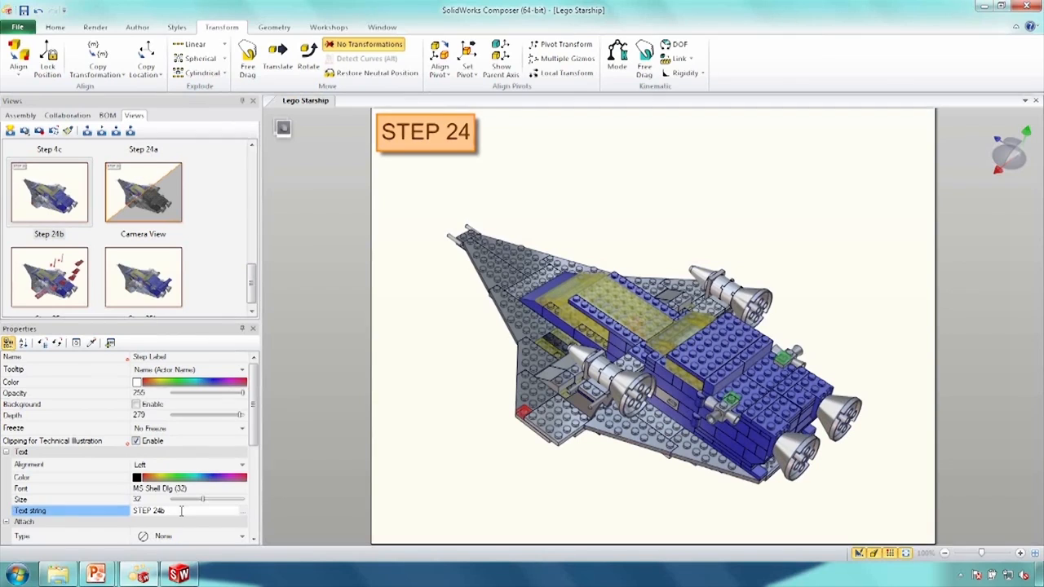
pyautogui.press('Return')
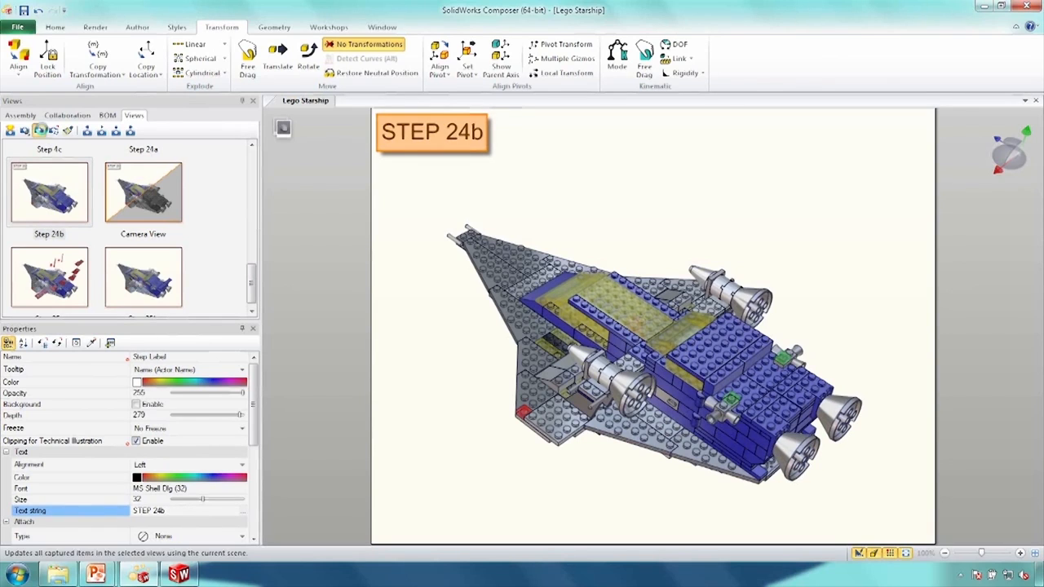
# - In the Step 25a view, show the Step Label panel, set its text to STEP 25a and update the view
pyautogui.click(63, 279)
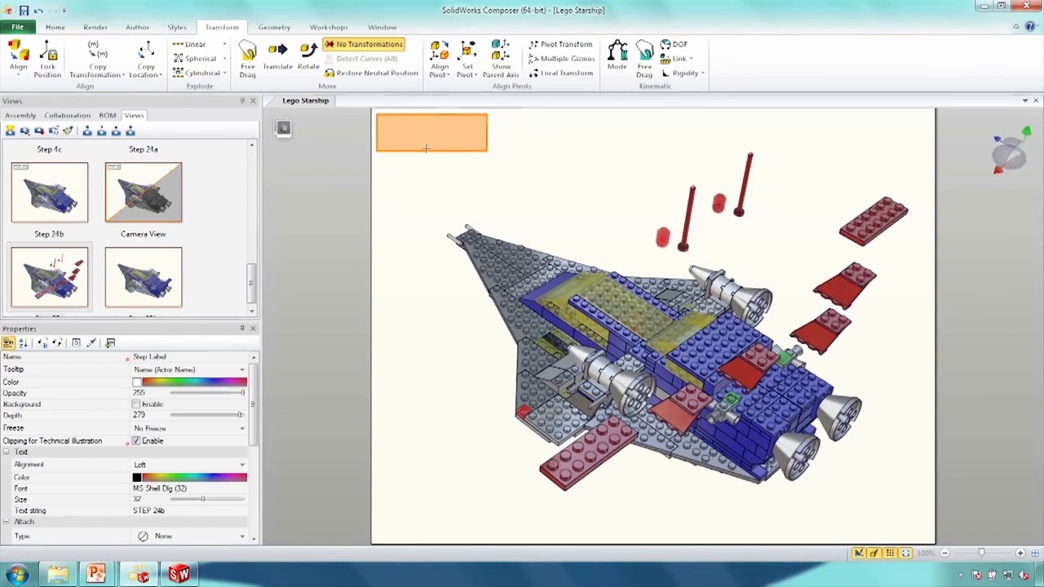
pyautogui.click(82, 119)
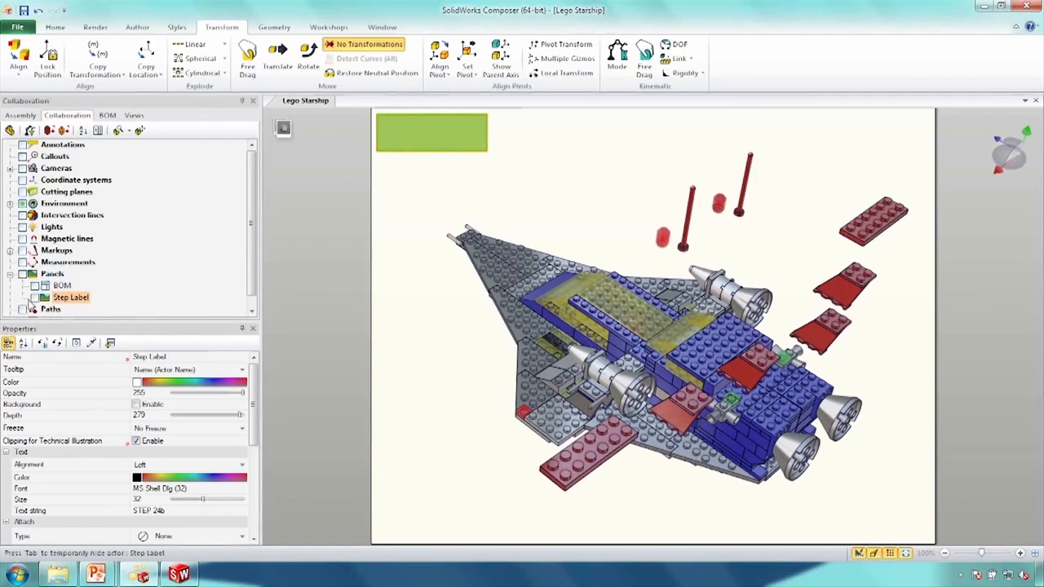
pyautogui.click(34, 299)
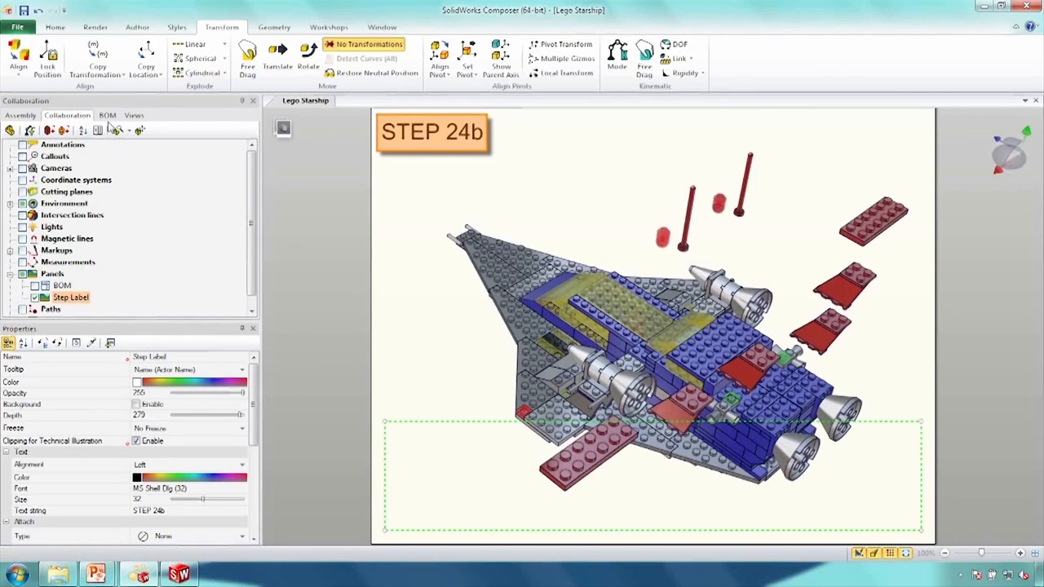
pyautogui.click(133, 115)
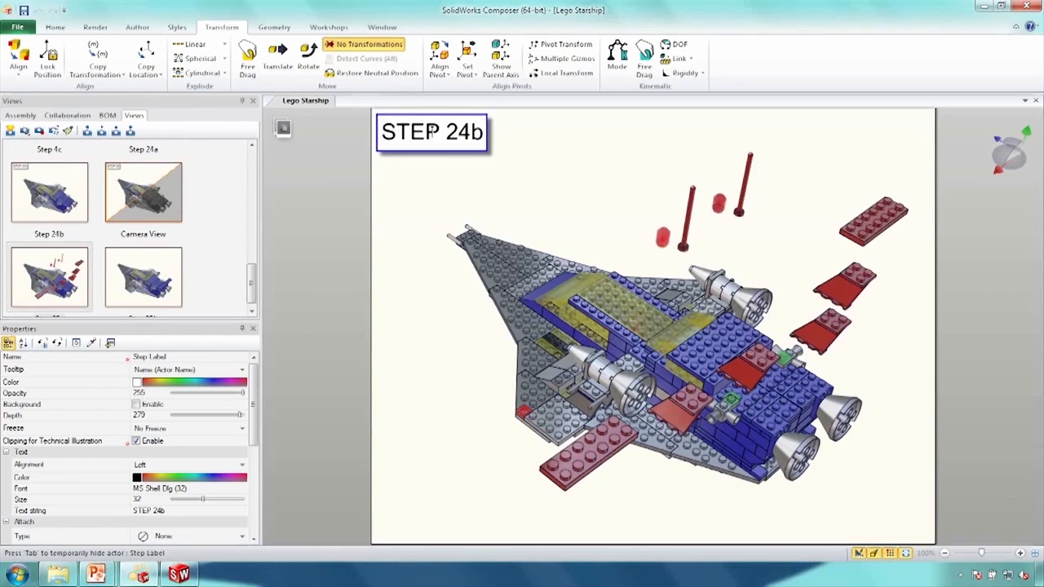
pyautogui.click(172, 510)
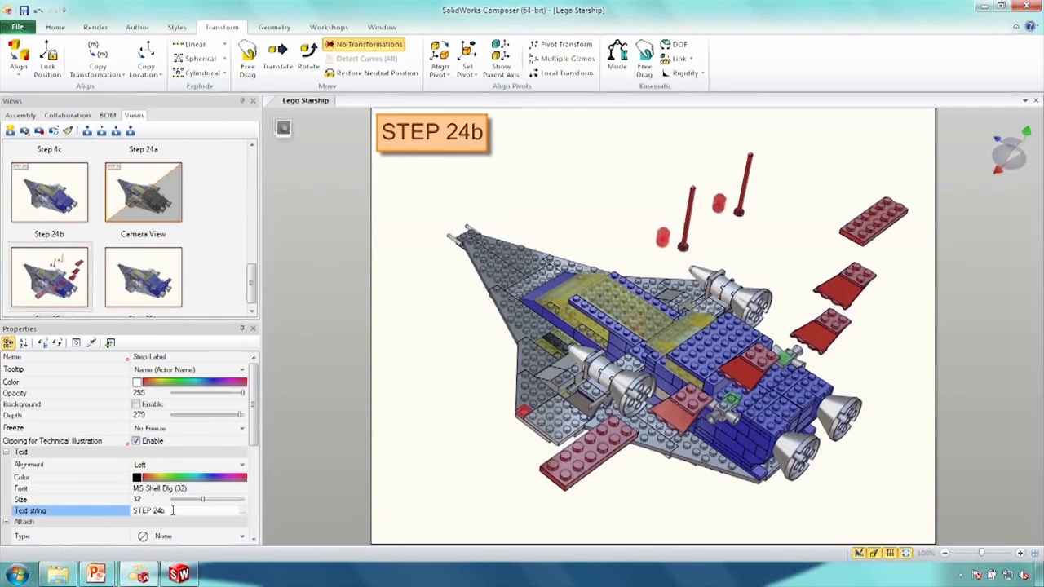
pyautogui.press('BackSpace')
pyautogui.write('5a')
pyautogui.press('Return')
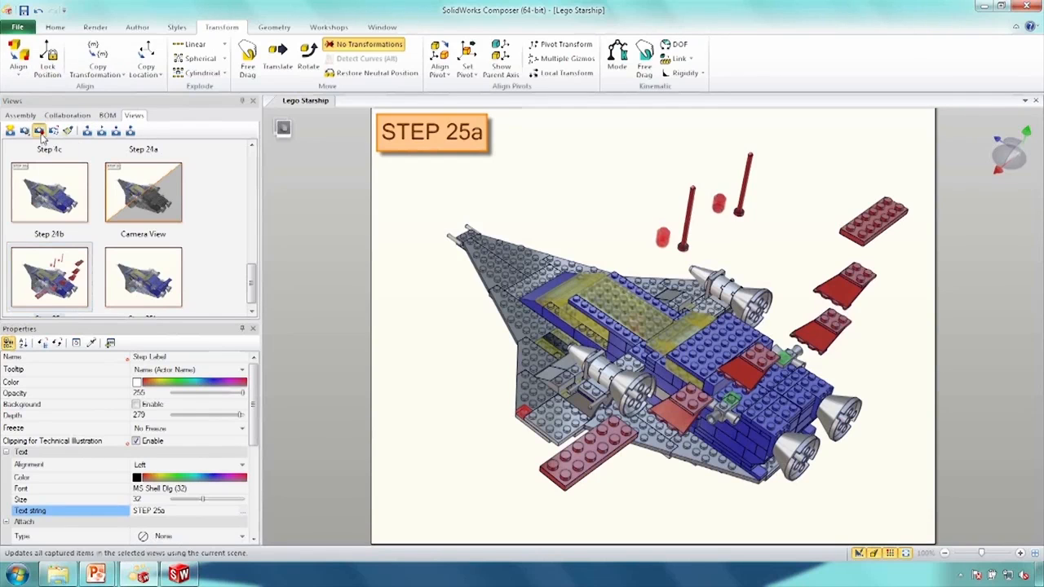
# - In the Step 25b view, show the Step Label panel, set its text to STEP 25b, update the view and clear the selection
pyautogui.click(143, 277)
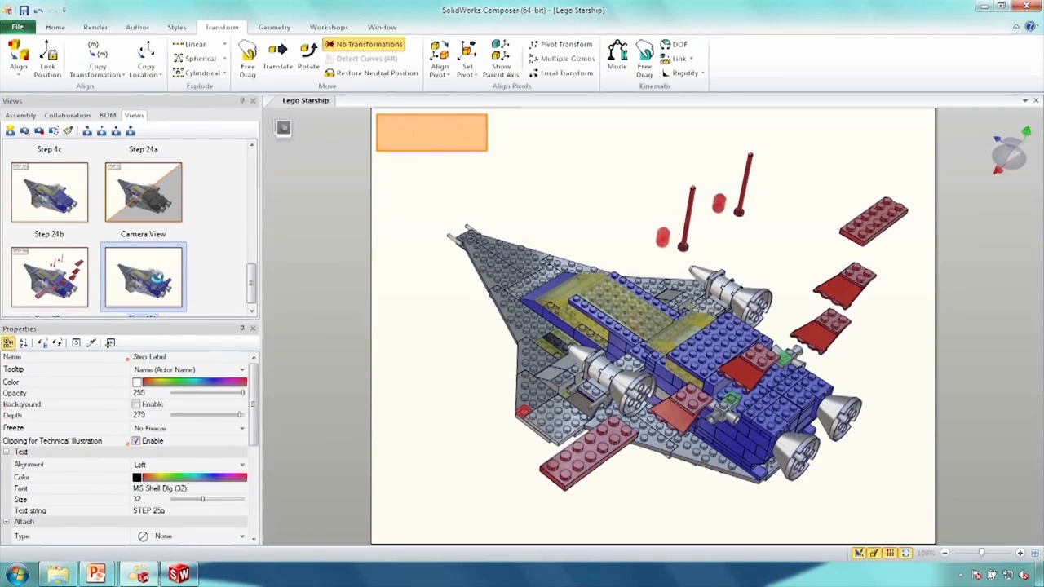
pyautogui.click(82, 115)
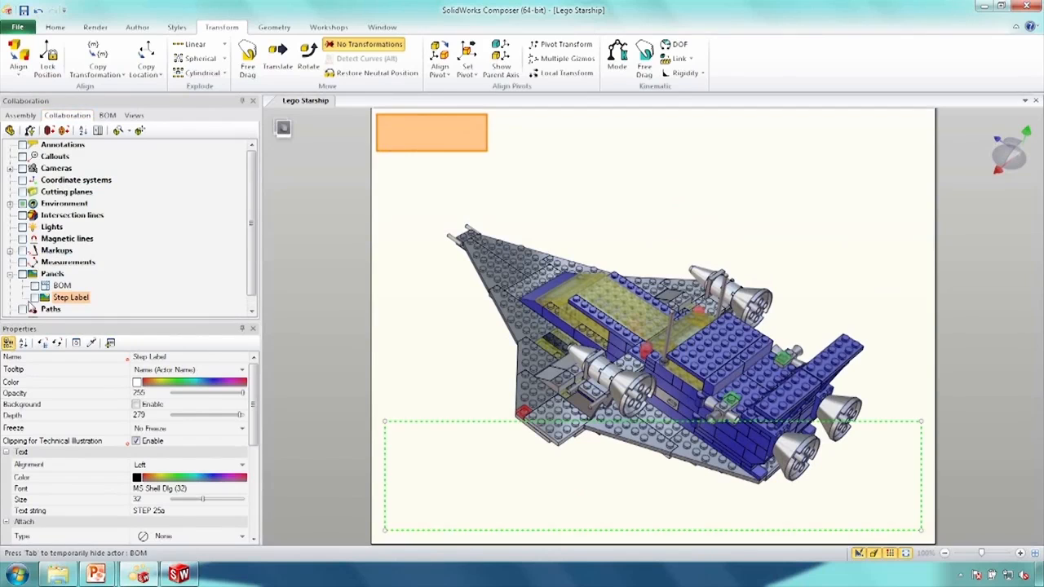
pyautogui.click(33, 296)
pyautogui.click(179, 508)
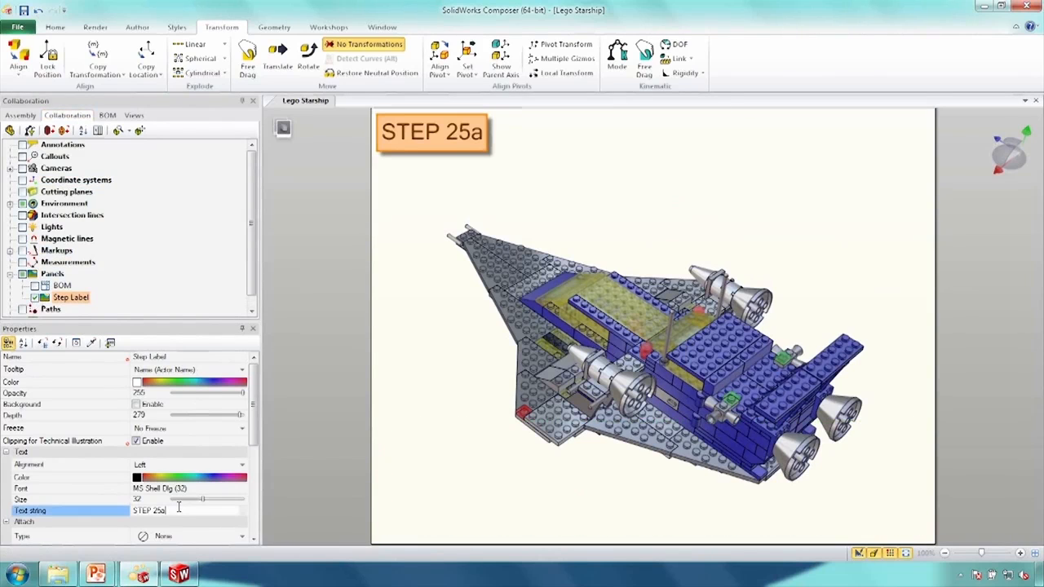
pyautogui.press('BackSpace')
pyautogui.write('b')
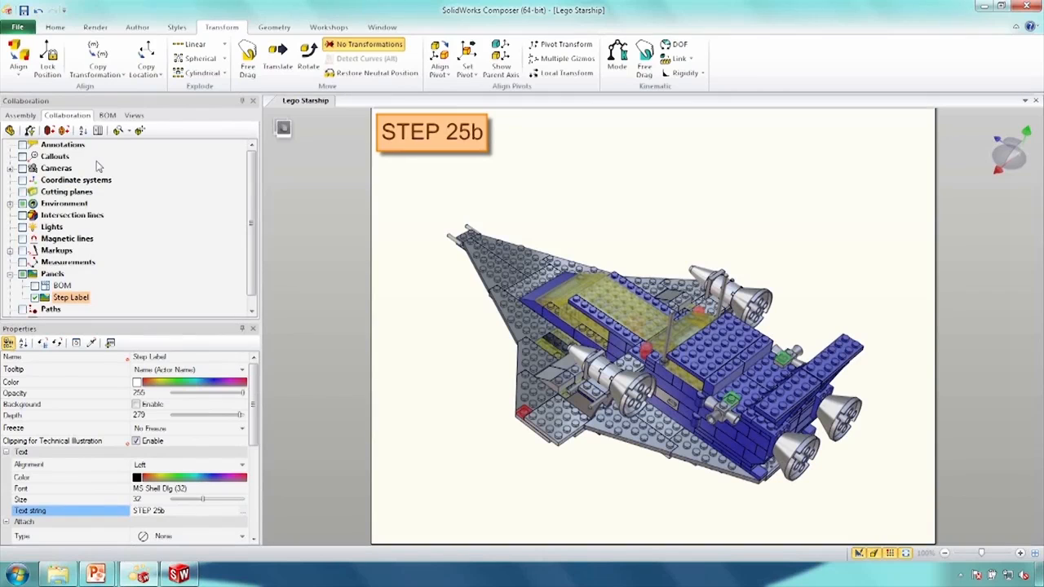
pyautogui.click(129, 115)
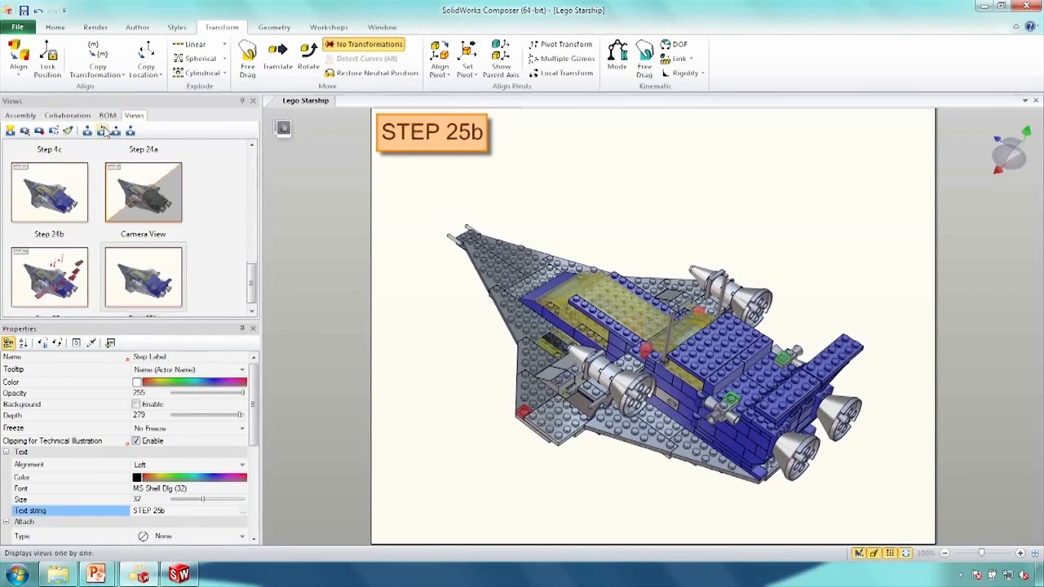
pyautogui.click(38, 131)
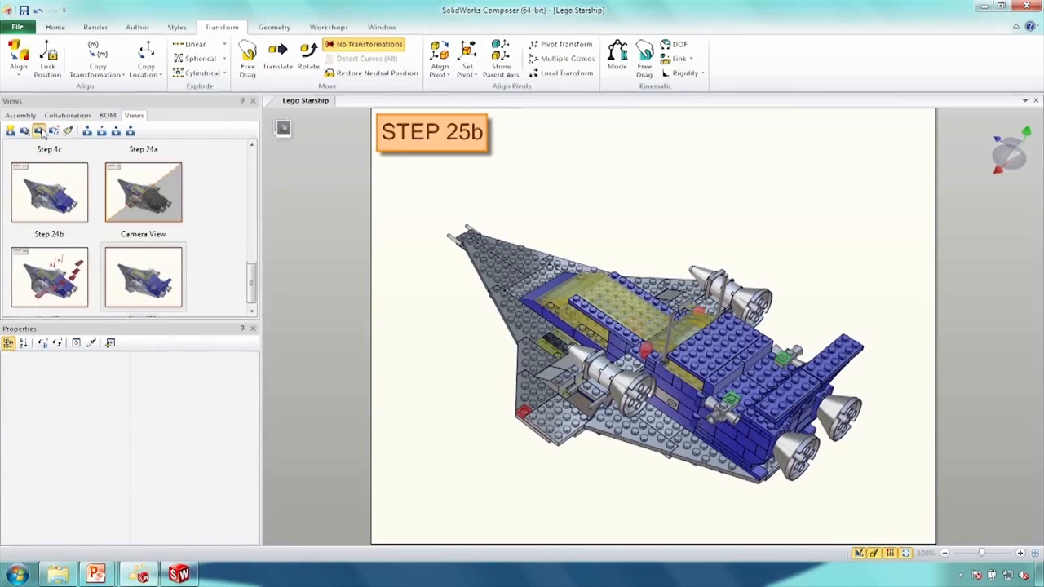
pyautogui.click(497, 186)
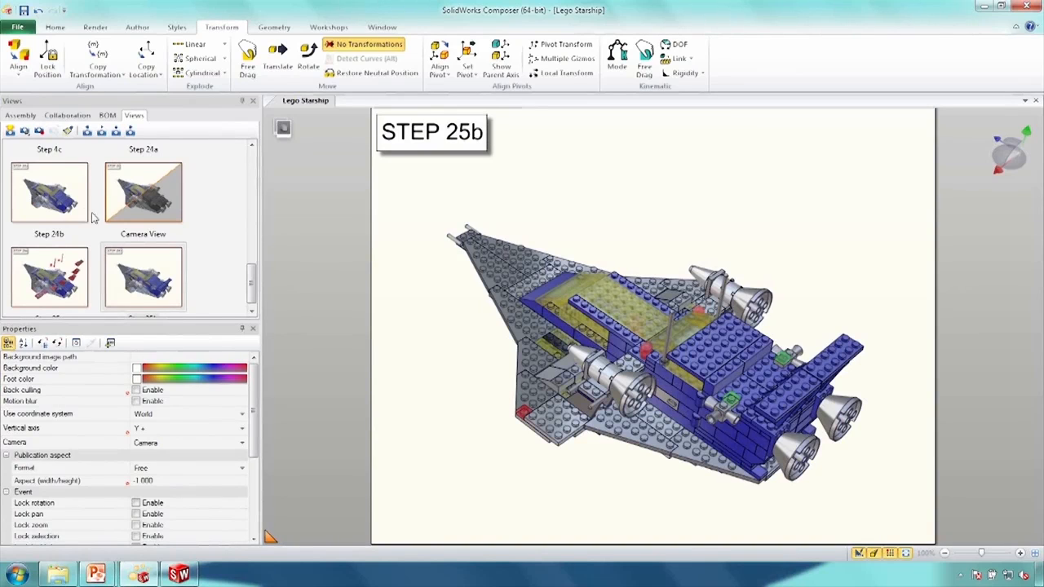
# - Delete the Camera View from the list of views
pyautogui.click(138, 211)
pyautogui.press('Delete')
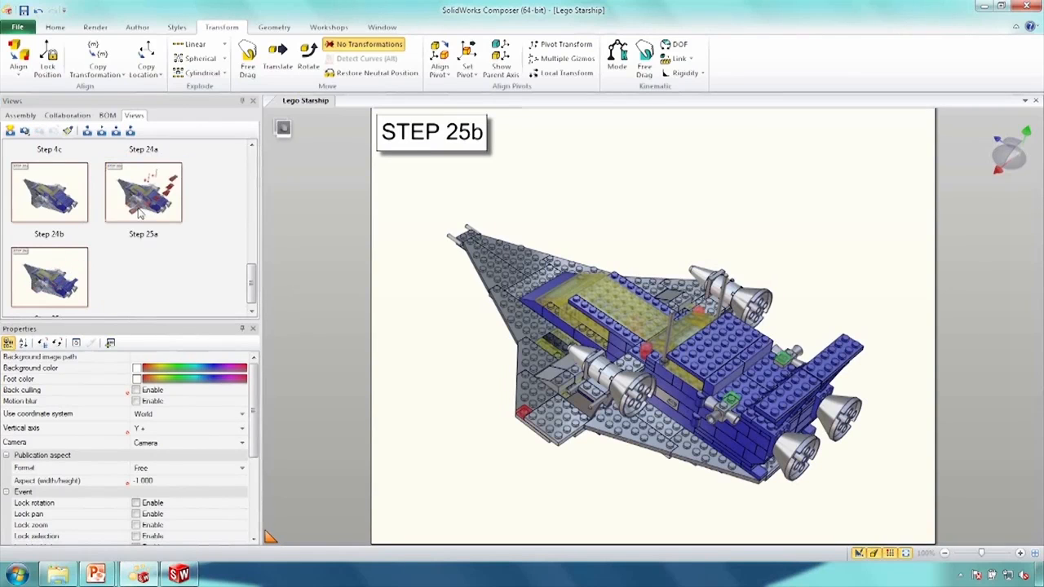
pyautogui.scroll(-1, 209, 271)
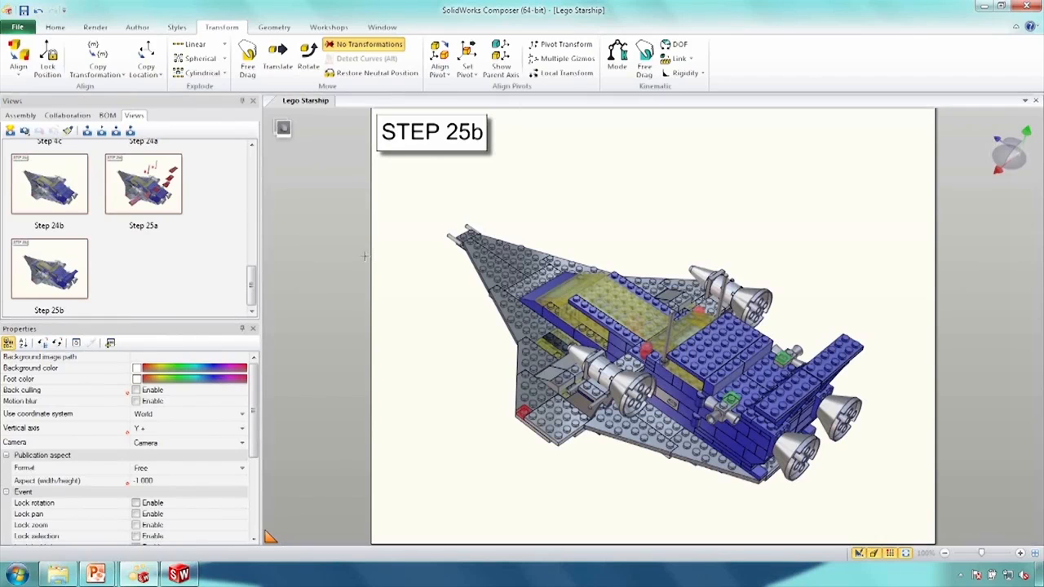
# - Open the High Resolution Image workshop and enable image generation for multiple views
pyautogui.click(333, 31)
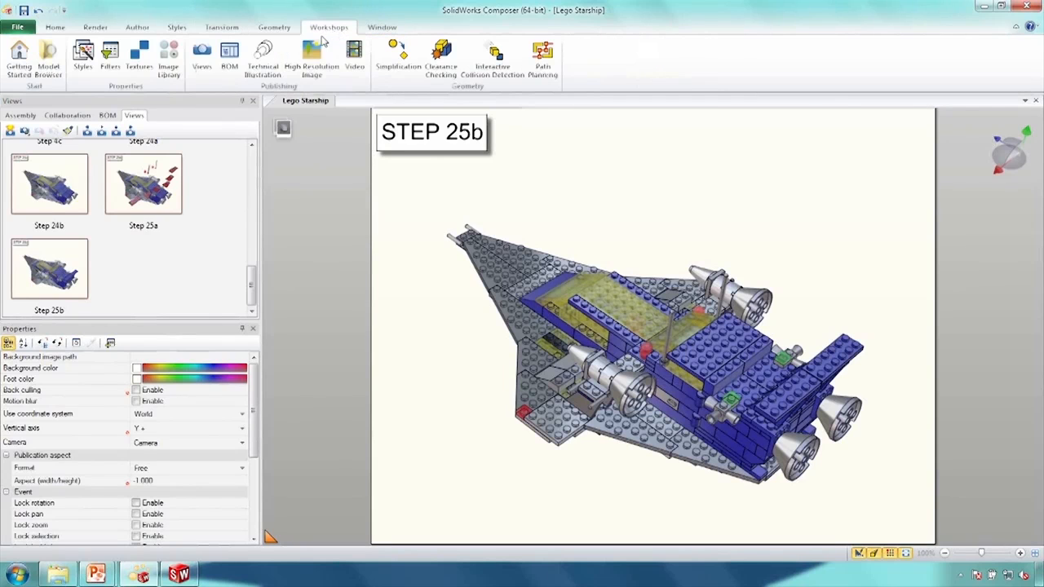
pyautogui.click(311, 61)
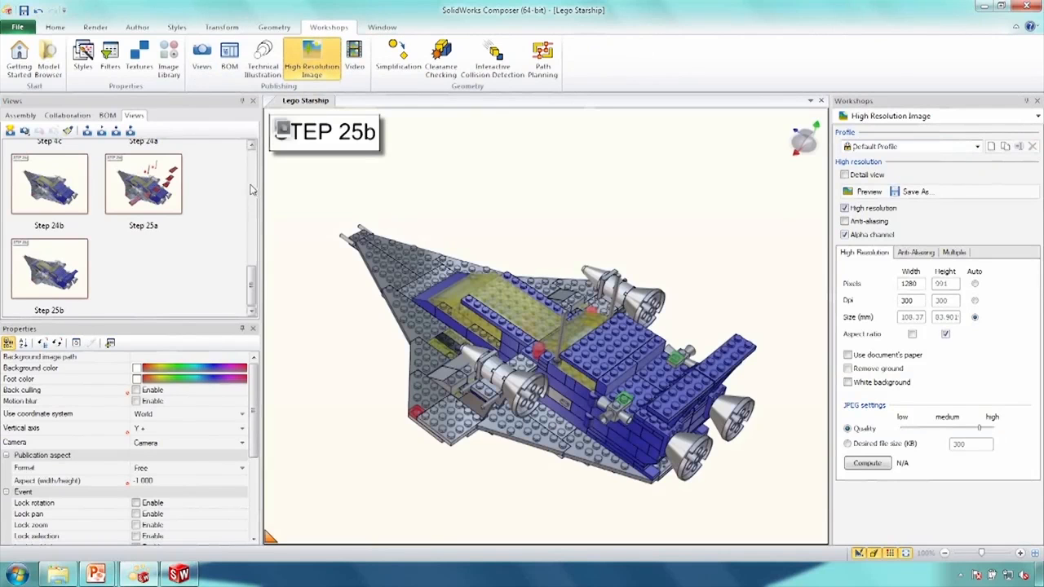
pyautogui.click(250, 188)
pyautogui.click(251, 189)
pyautogui.moveTo(250, 189); pyautogui.dragTo(248, 145)
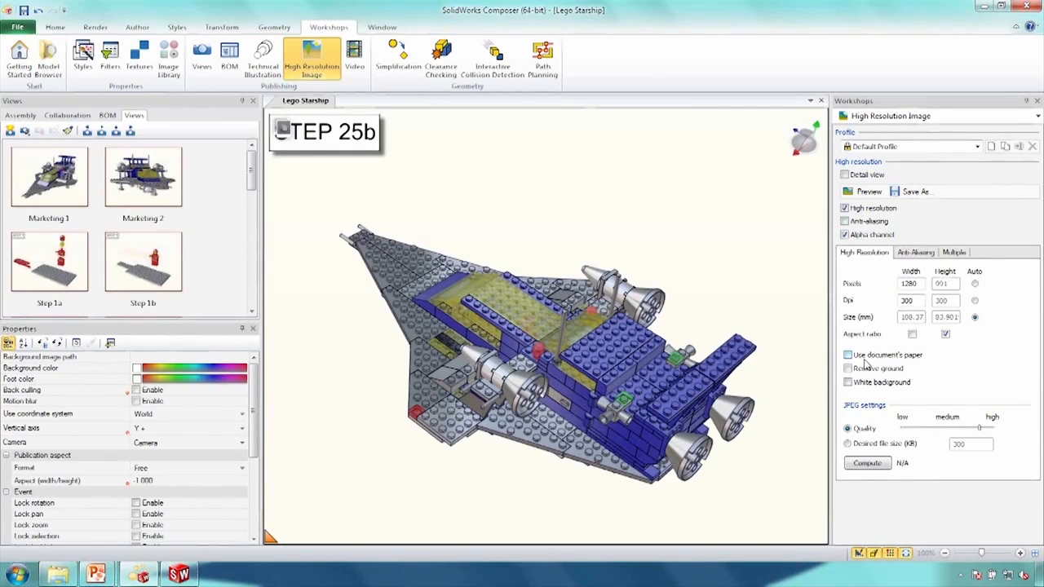
pyautogui.click(947, 254)
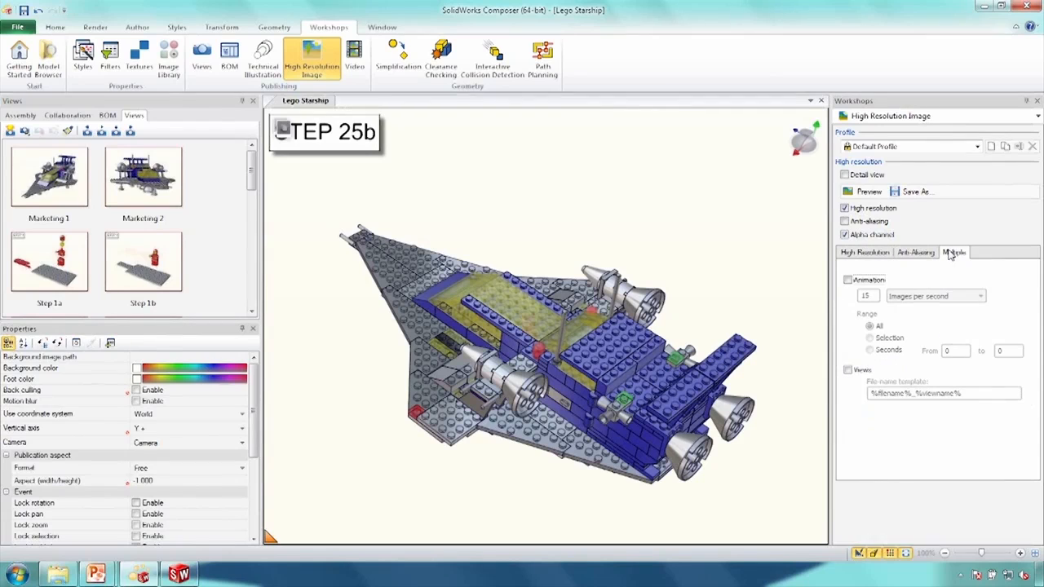
pyautogui.click(847, 371)
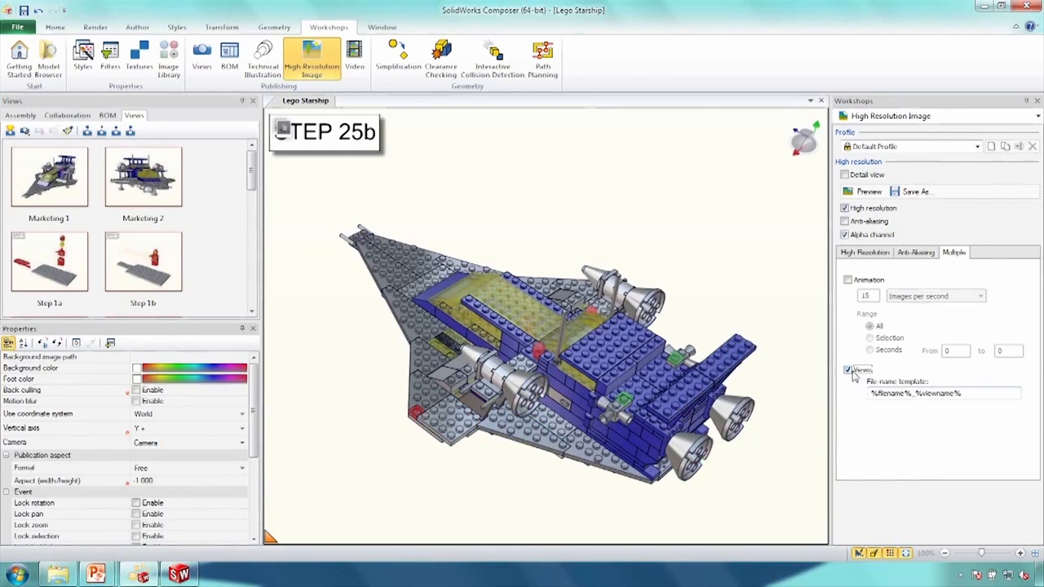
# - Save the view images as JPEG files named Lego Starship in the eLearning folder, declining to save a new view
pyautogui.click(914, 192)
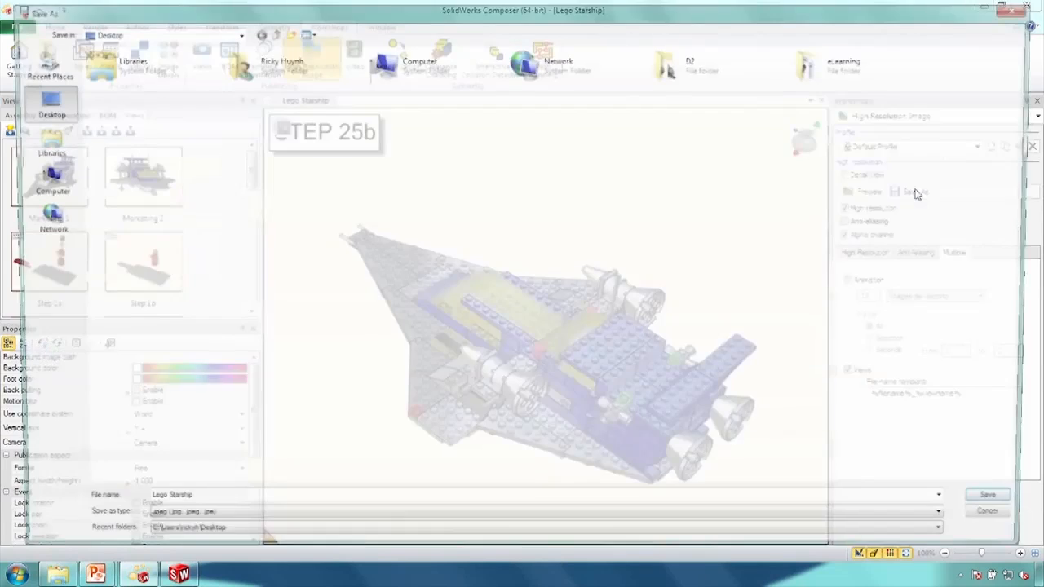
pyautogui.doubleClick(823, 75)
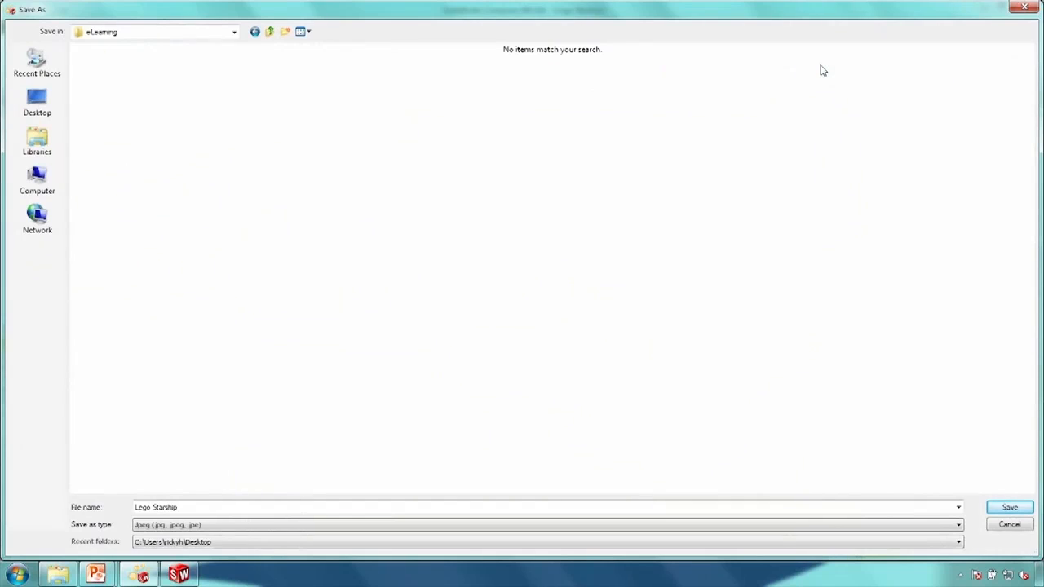
pyautogui.click(1001, 509)
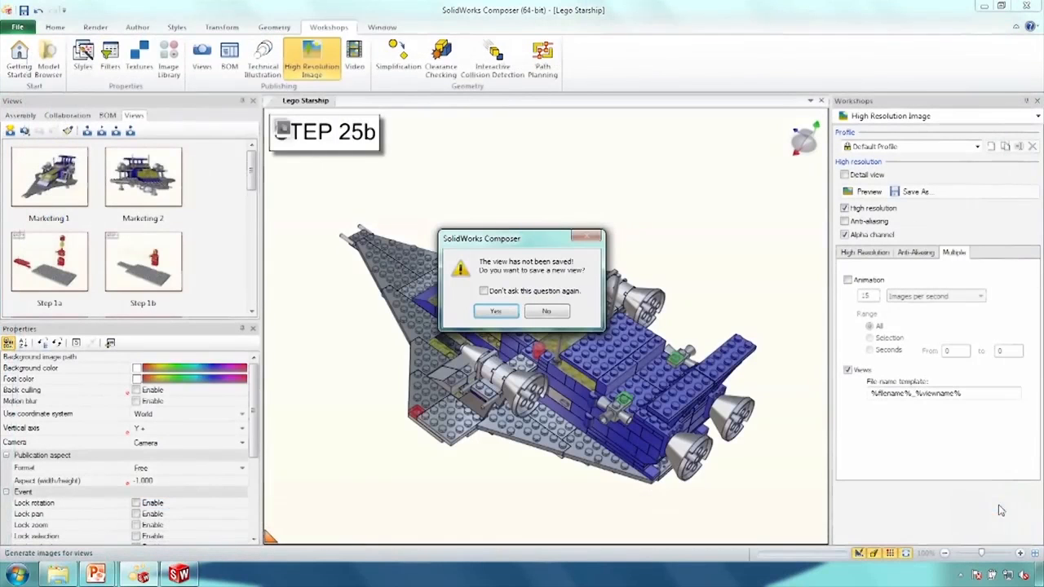
pyautogui.click(546, 313)
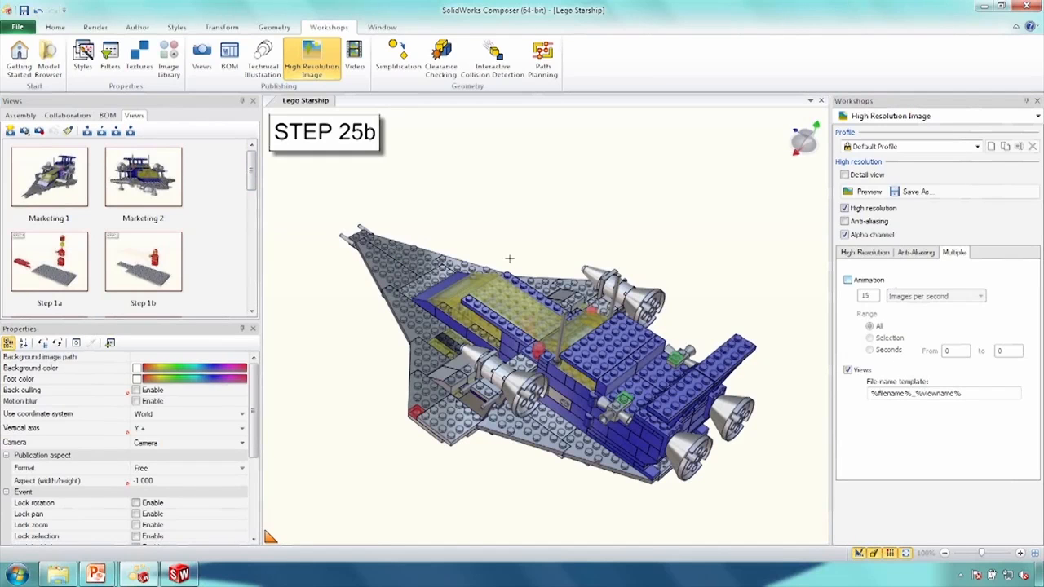
# - Switch to the eLearning folder in Windows Explorer and locate the exported Lego Starship view images
pyautogui.moveTo(253, 171); pyautogui.dragTo(238, 307)
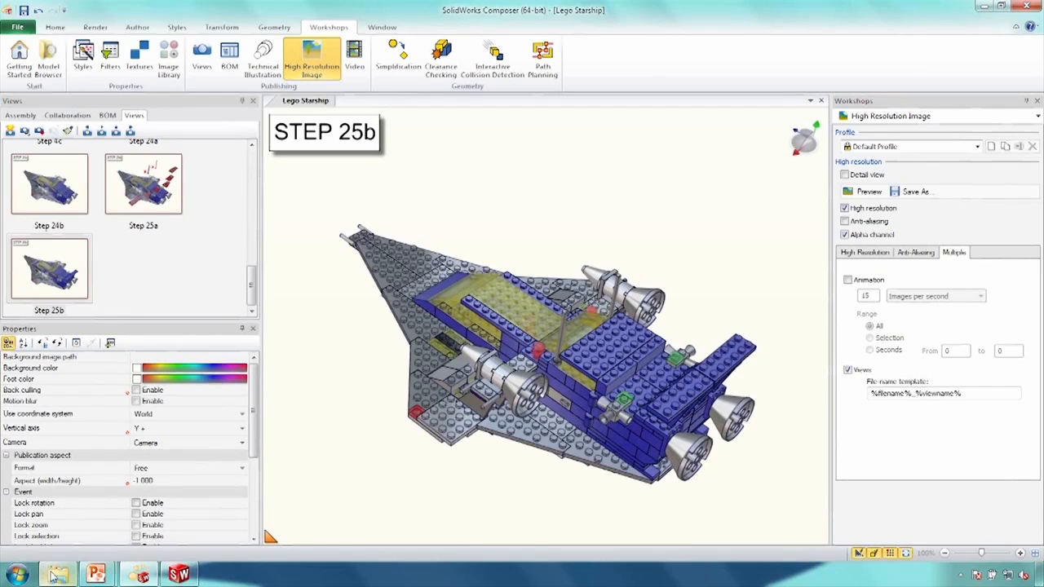
pyautogui.moveTo(54, 575)
pyautogui.click(65, 540)
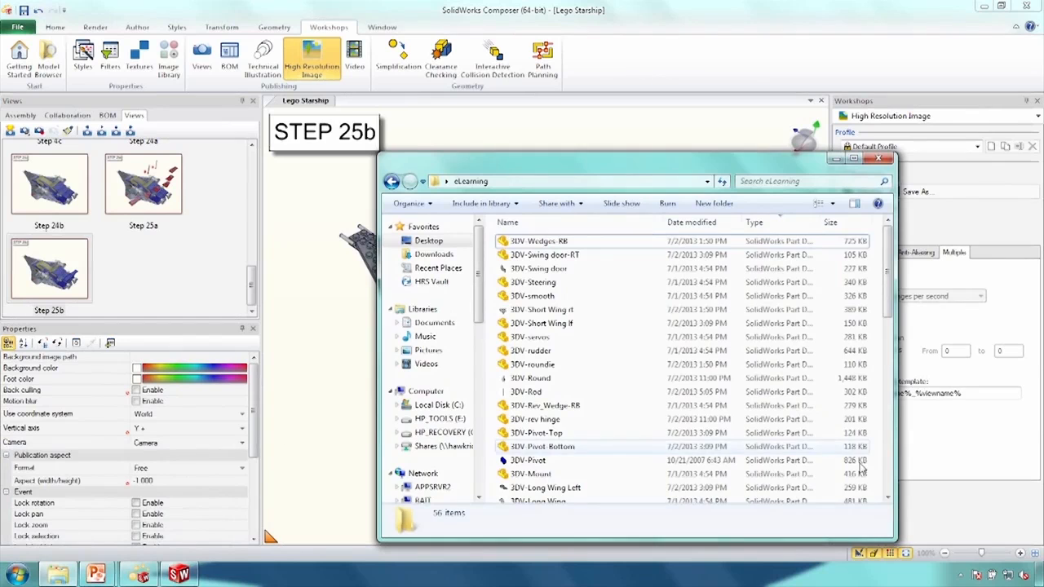
pyautogui.scroll(-10, 887, 466)
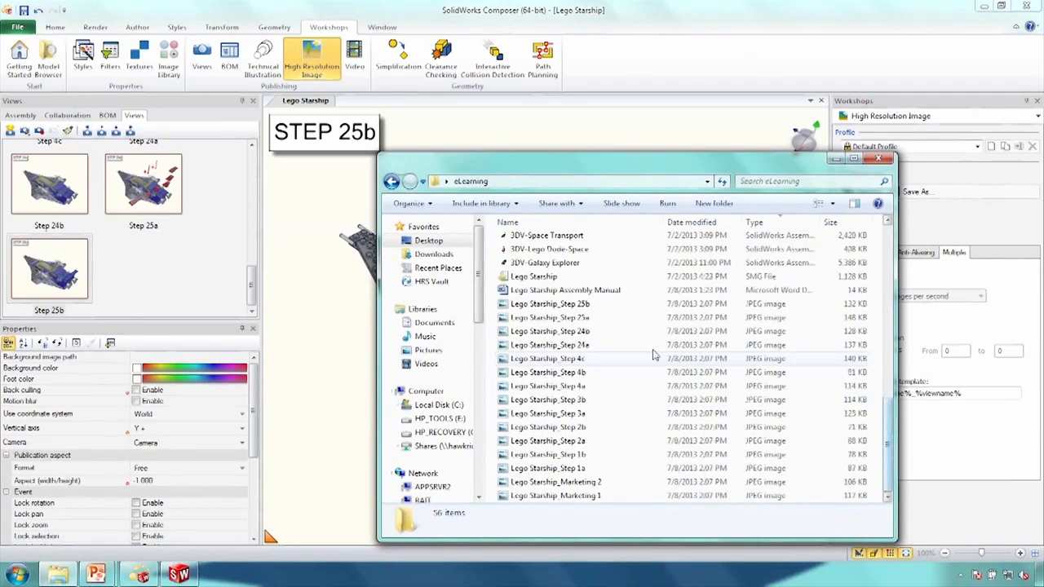
# - Open the Lego Starship_Step 25b image in Windows Photo Viewer and browse back through the exported images to Step 1b
pyautogui.doubleClick(563, 304)
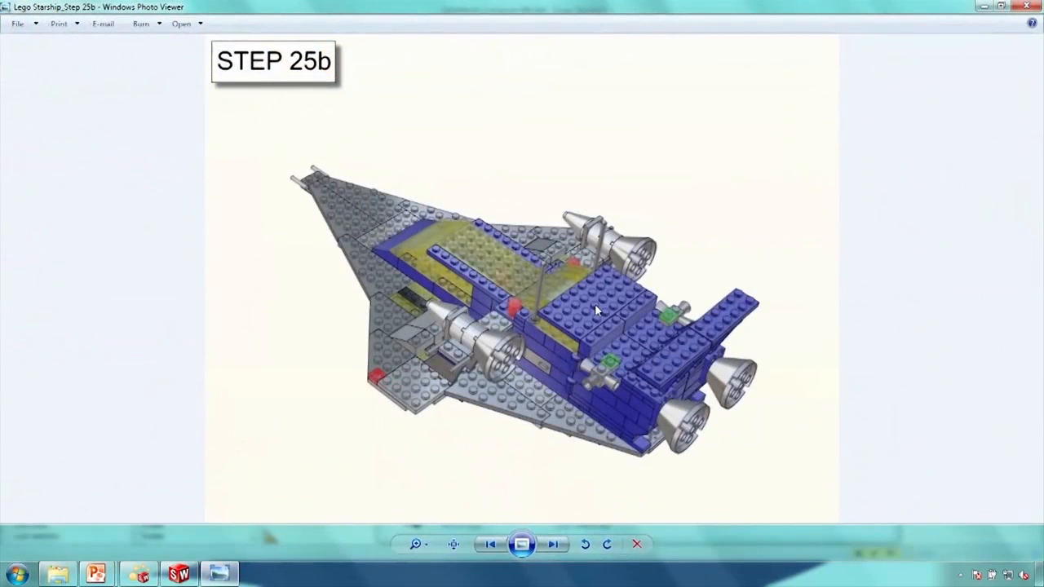
pyautogui.press('Left')
pyautogui.press('Left')
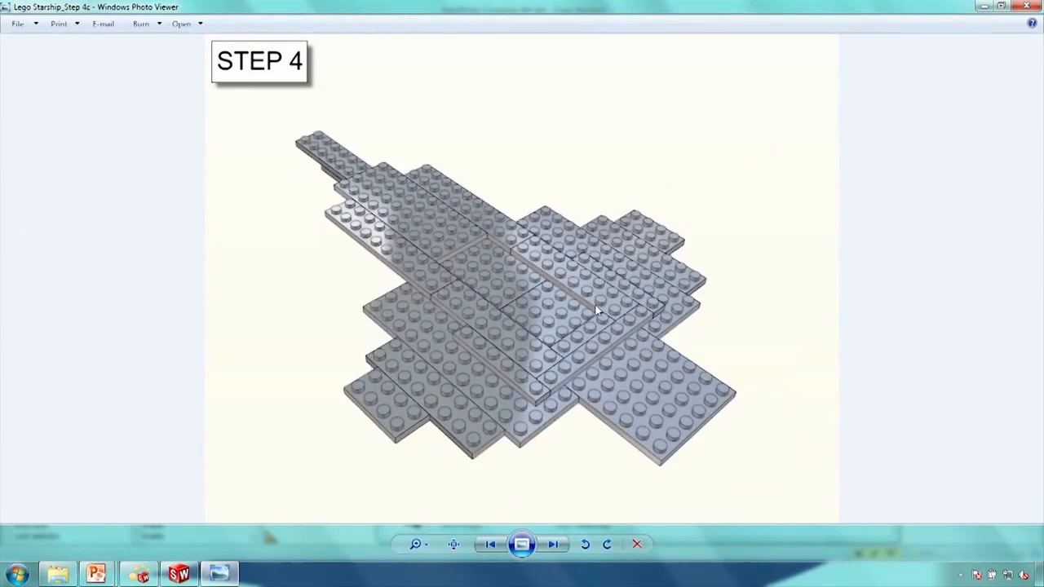
pyautogui.press('Left')
pyautogui.press('Left')
pyautogui.press('Left')
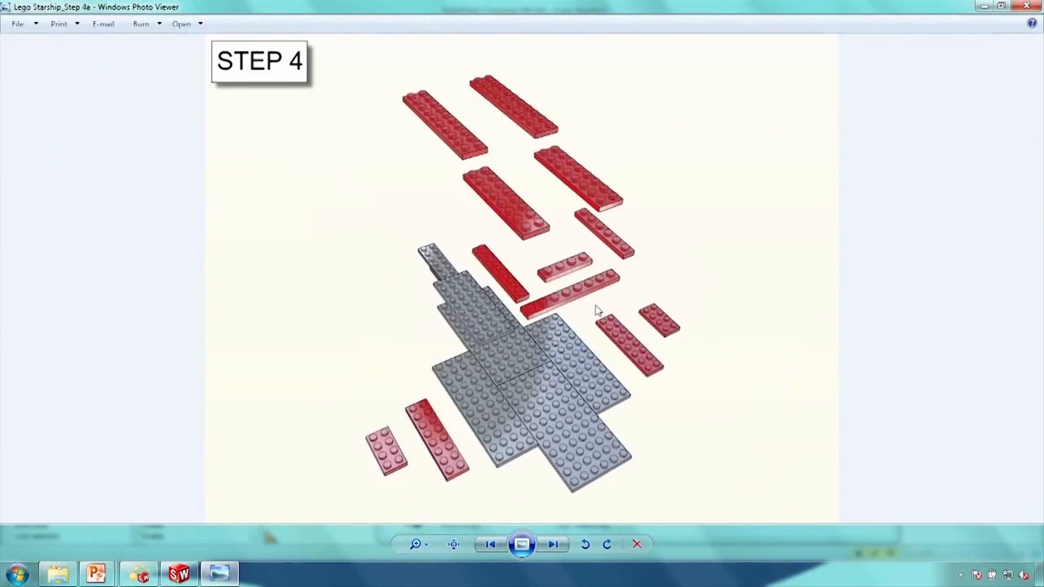
pyautogui.press('Left')
pyautogui.press('Left')
pyautogui.press('Left')
pyautogui.press('Left')
pyautogui.press('Left')
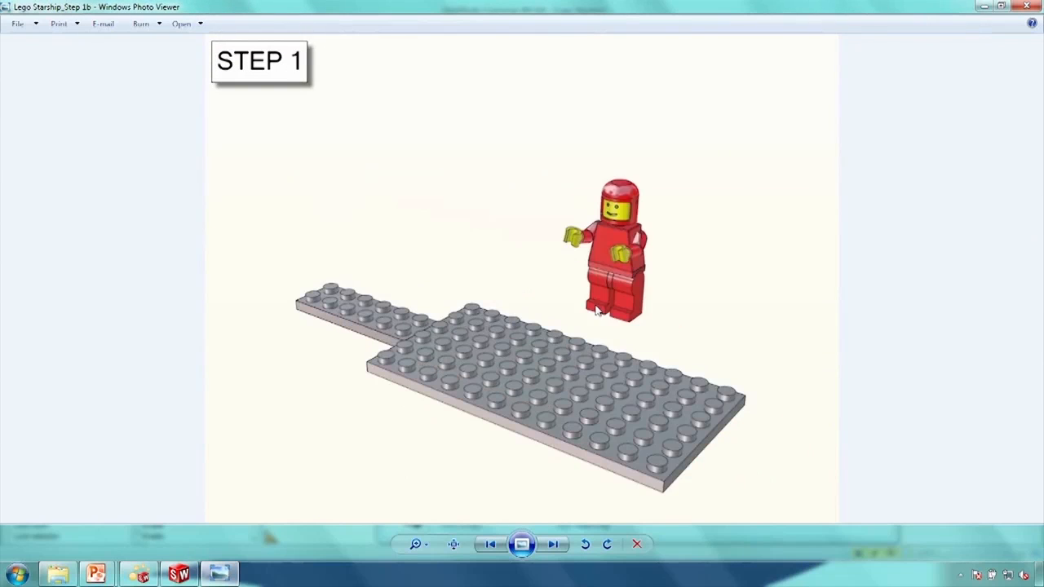
# - Browse from Step 1b around to the Step 25b image and close Windows Photo Viewer
pyautogui.press('Left')
pyautogui.press('Left')
pyautogui.press('Left')
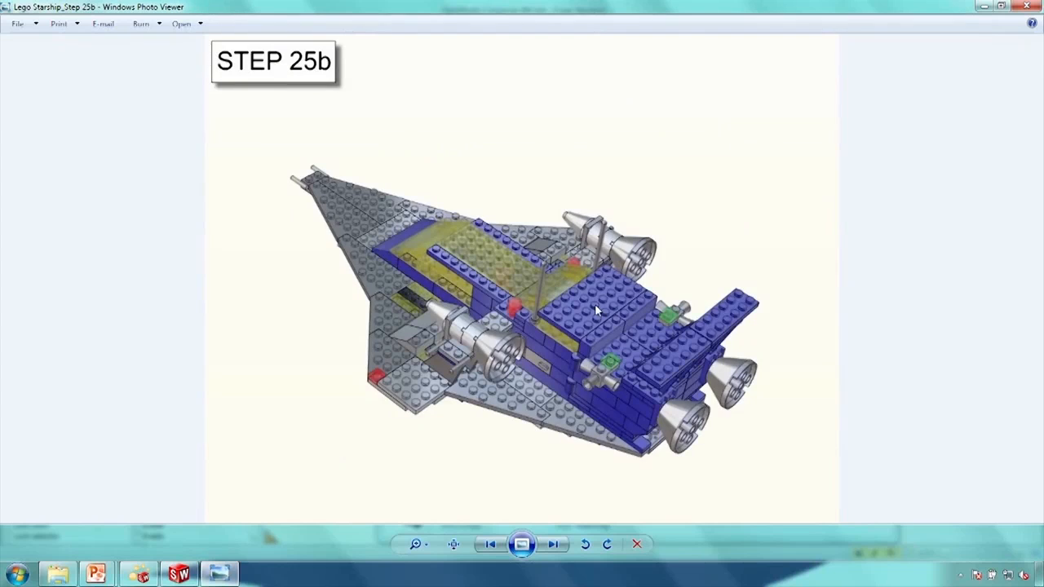
pyautogui.click(1026, 6)
# - Switch to the PowerPoint slide show and advance to the Design Word Document Manual and Revisions slide
pyautogui.moveTo(139, 575)
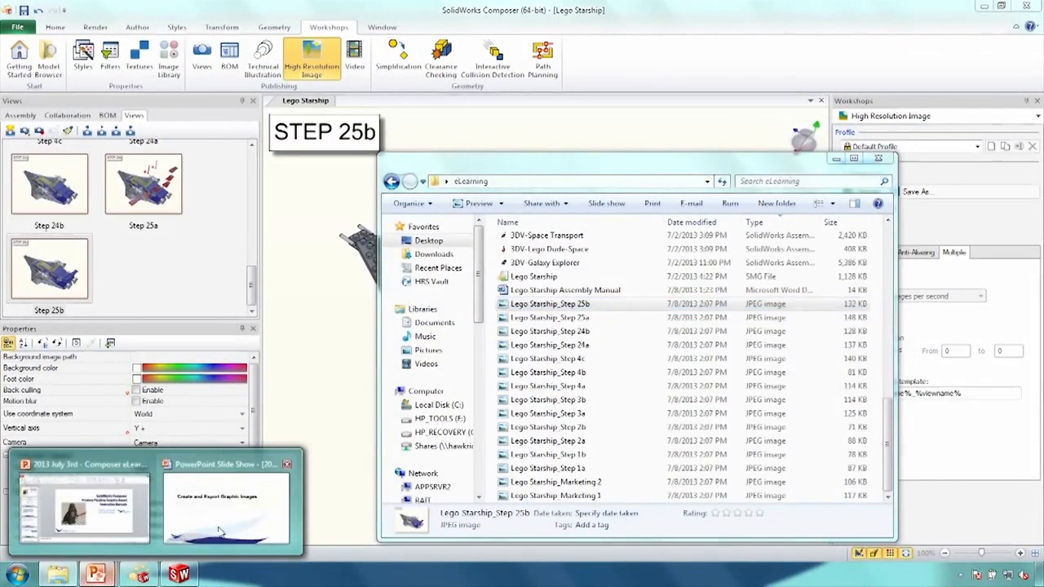
pyautogui.click(216, 509)
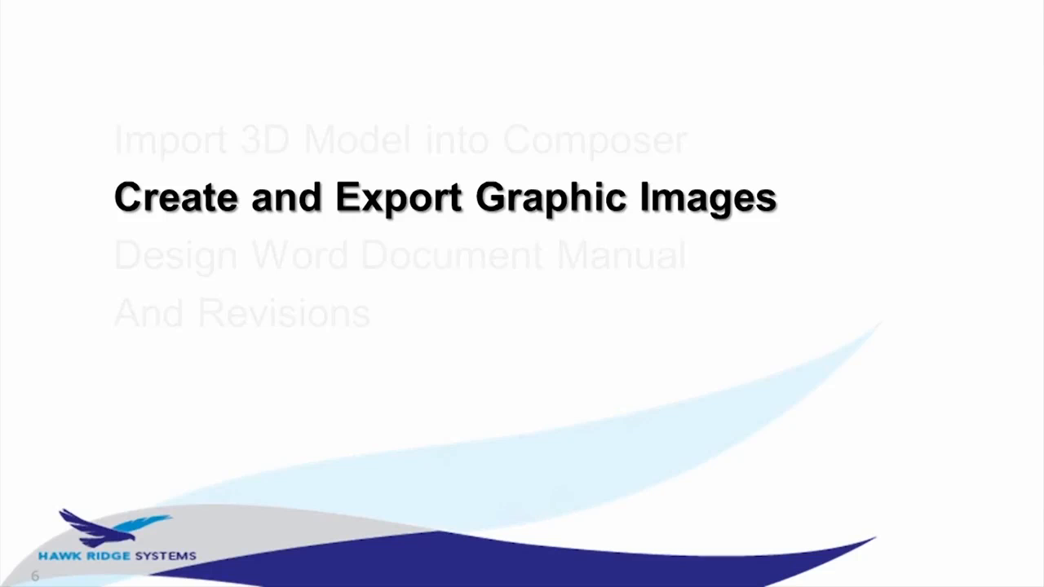
pyautogui.press('Right')
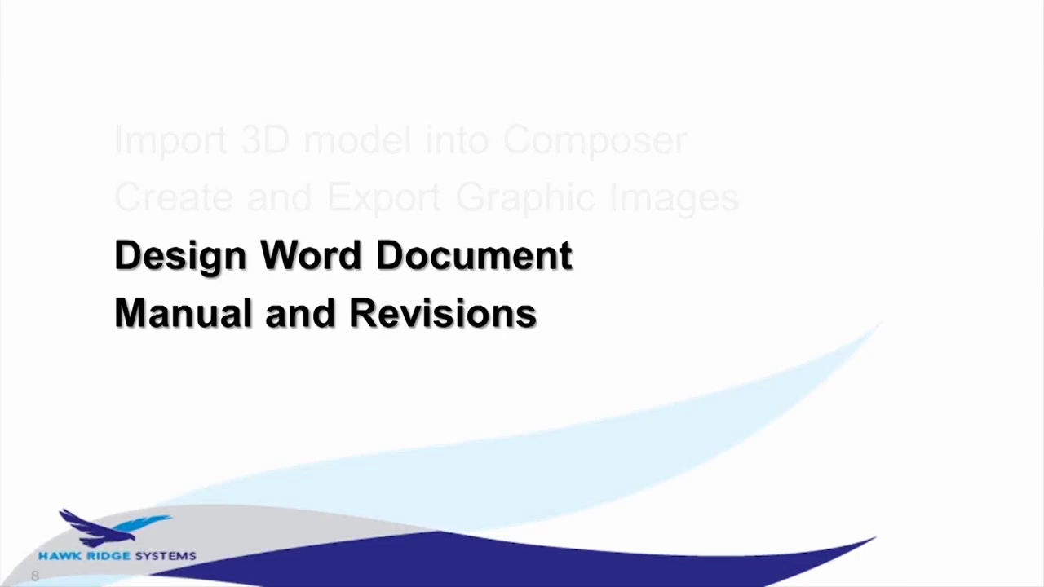
# - Leave the slide show and open the Lego Starship Assembly Manual Word document from the eLearning folder
pyautogui.hotkey('alt', 'Tab')
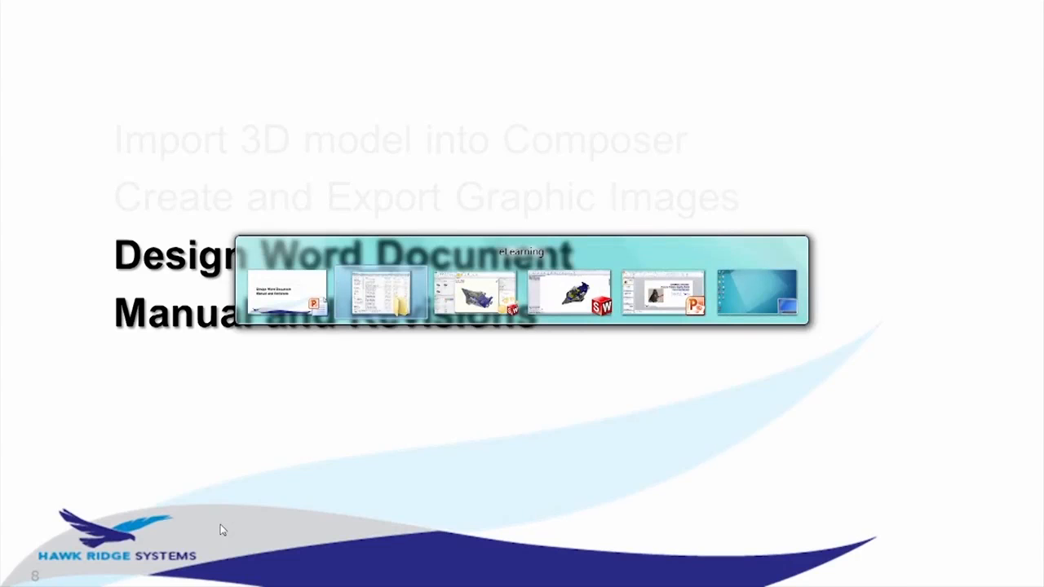
pyautogui.hotkey('alt', 'Tab')
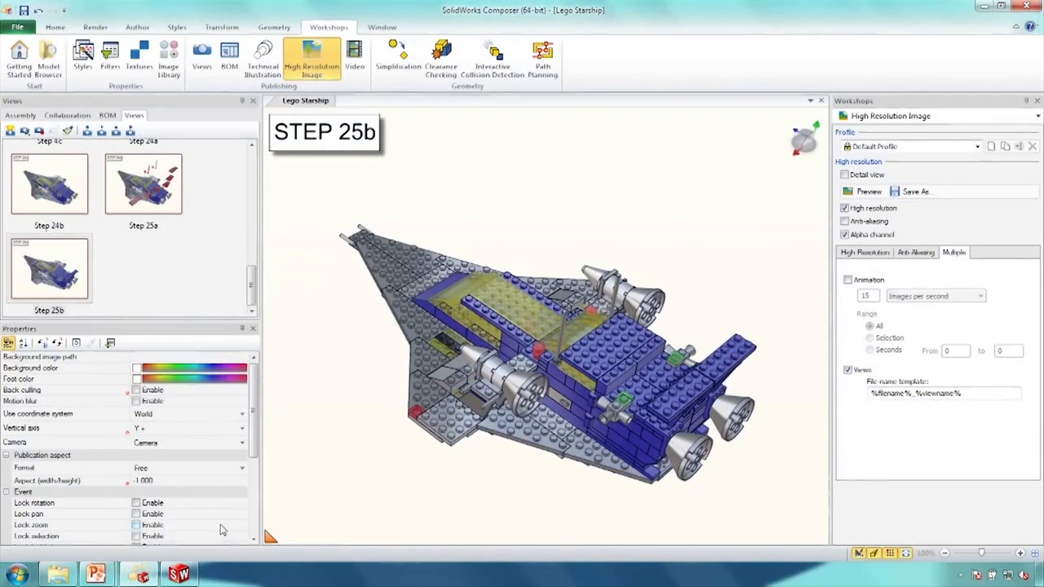
pyautogui.click(57, 576)
pyautogui.doubleClick(555, 293)
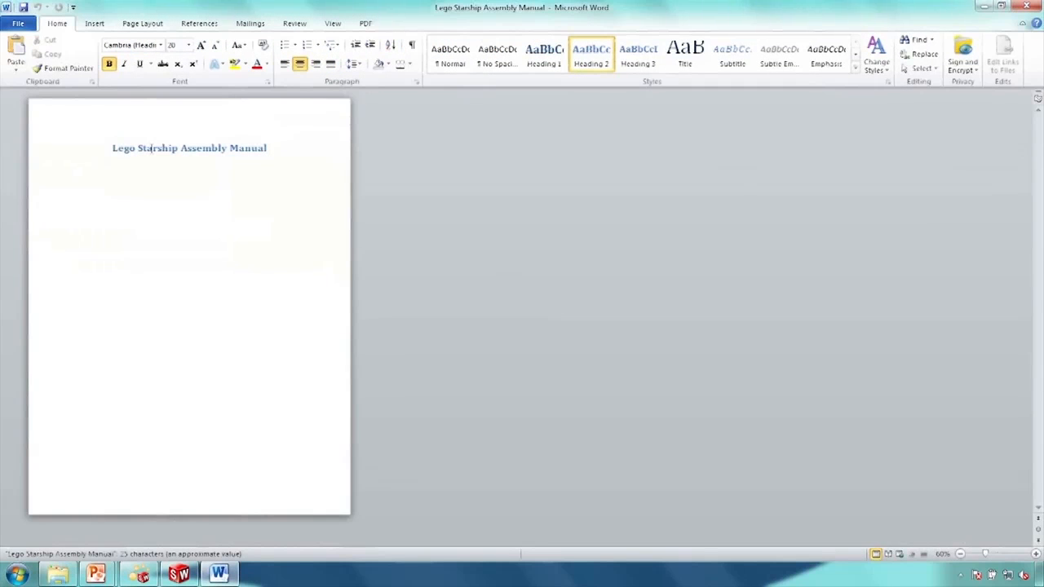
# - Insert all Lego Starship images from the eLearning folder on the desktop below the manual's title as linked pictures
pyautogui.click(221, 203)
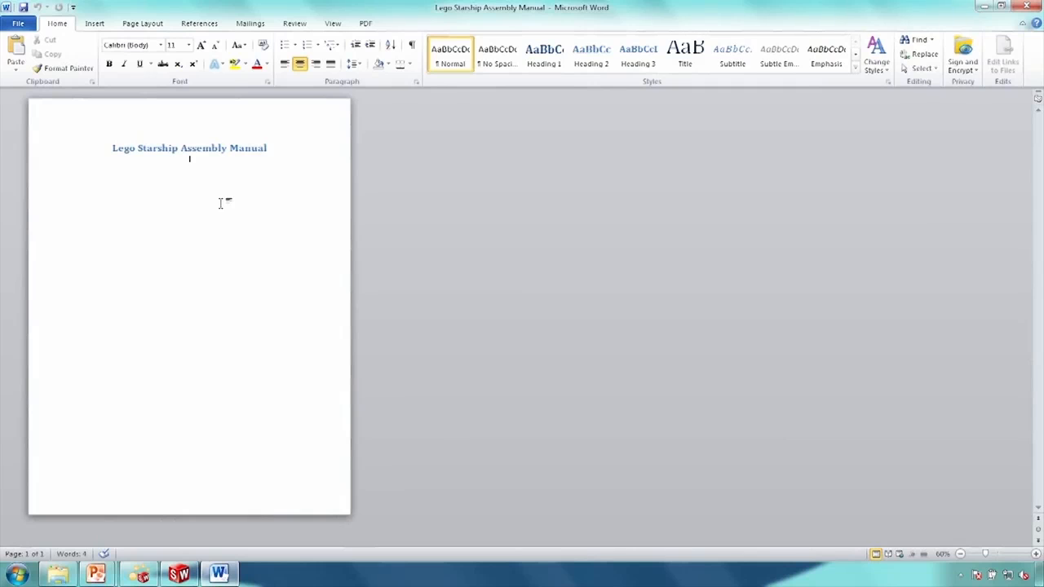
pyautogui.click(91, 24)
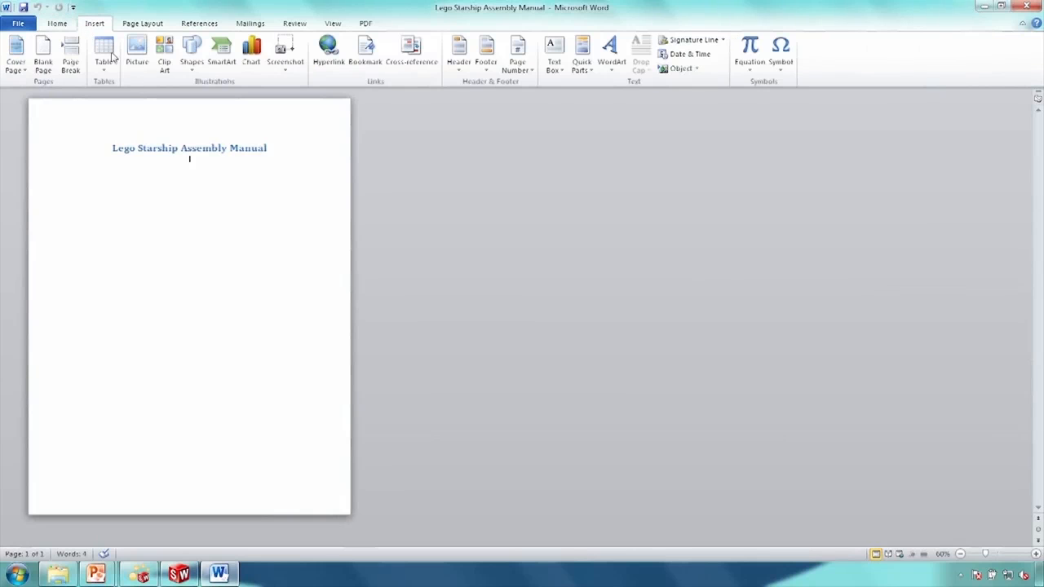
pyautogui.click(148, 64)
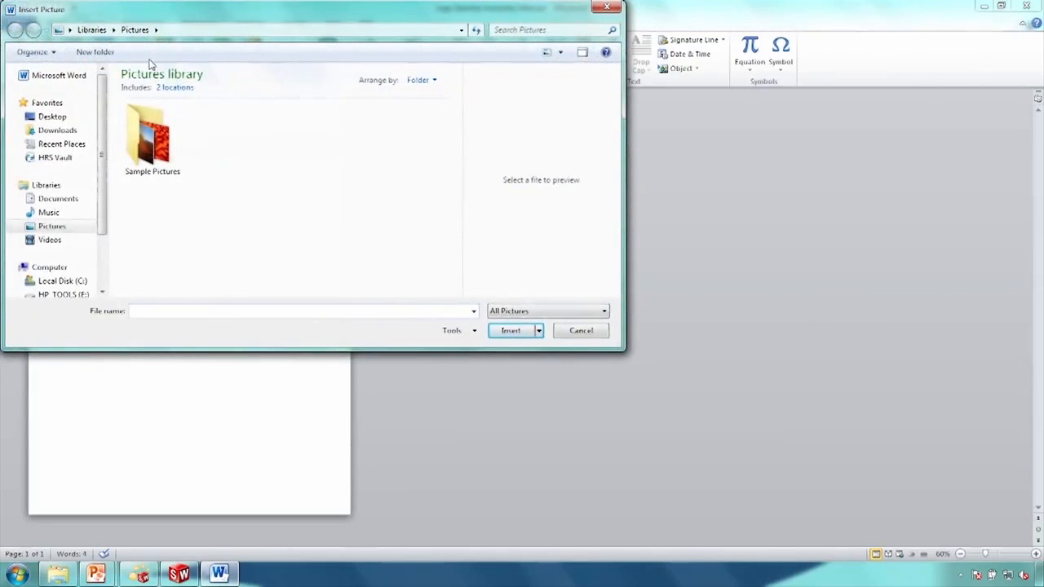
pyautogui.click(75, 117)
pyautogui.doubleClick(301, 156)
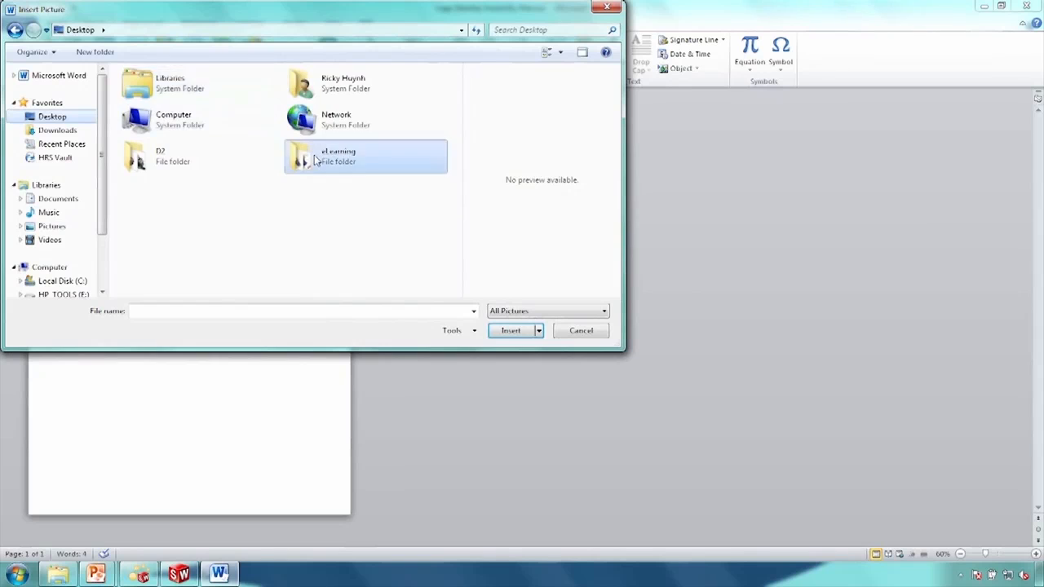
pyautogui.click(433, 105)
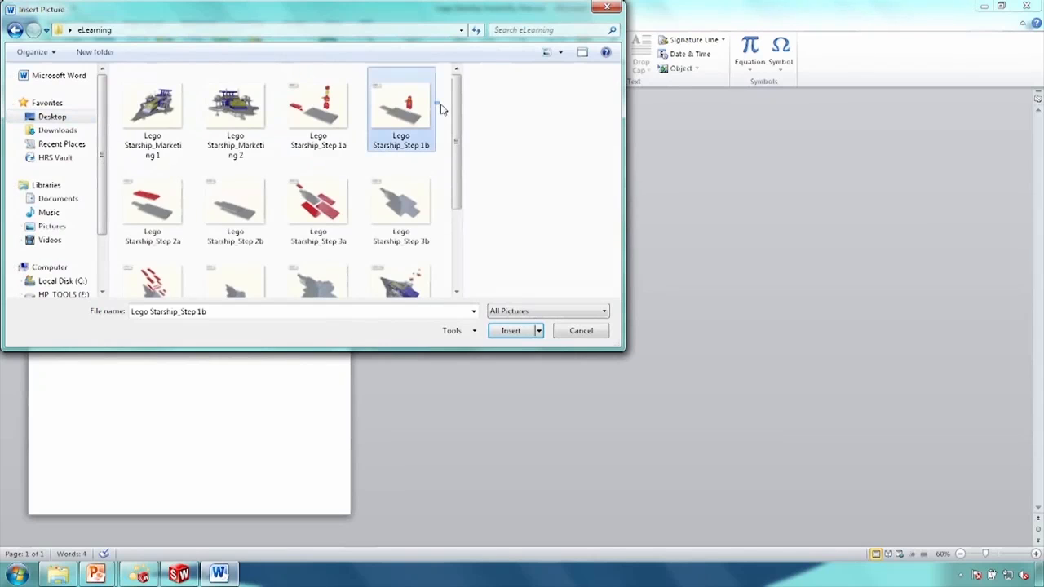
pyautogui.moveTo(444, 101); pyautogui.dragTo(79, 433)
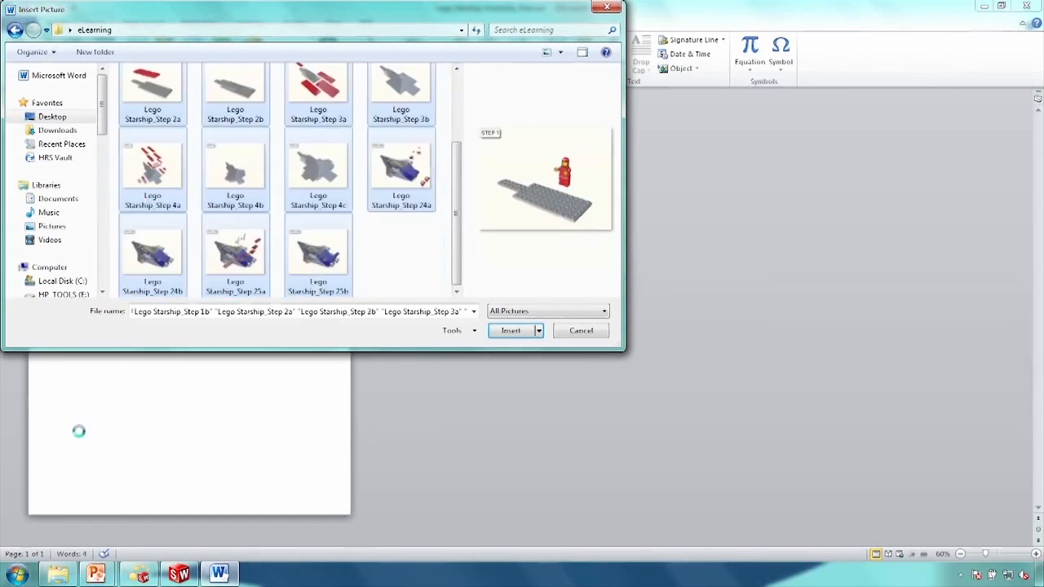
pyautogui.click(538, 333)
pyautogui.click(542, 383)
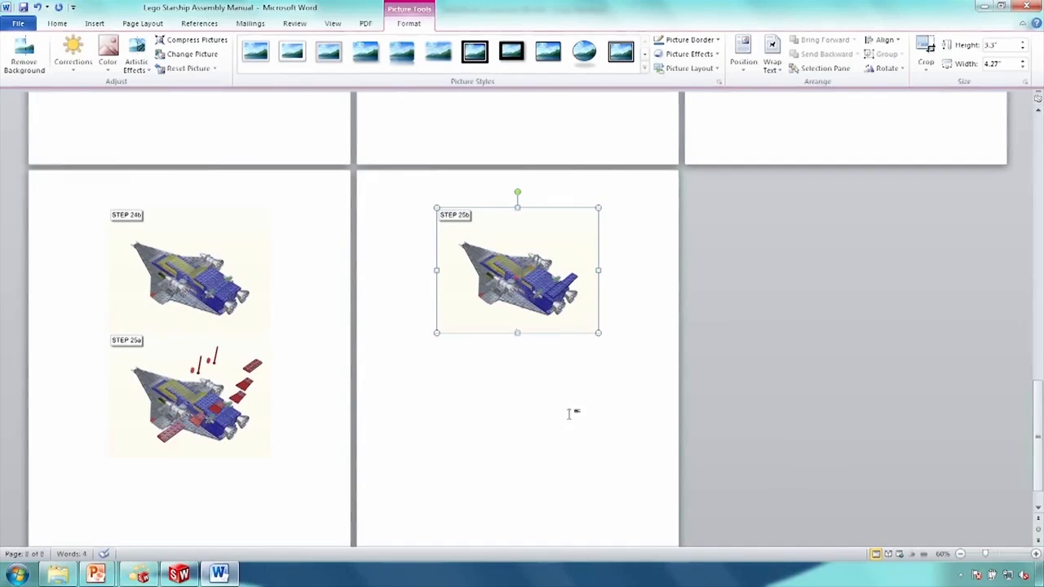
# - Review the inserted marketing and step images across the manual's pages, then return to the first page
pyautogui.moveTo(1037, 441); pyautogui.dragTo(997, 283)
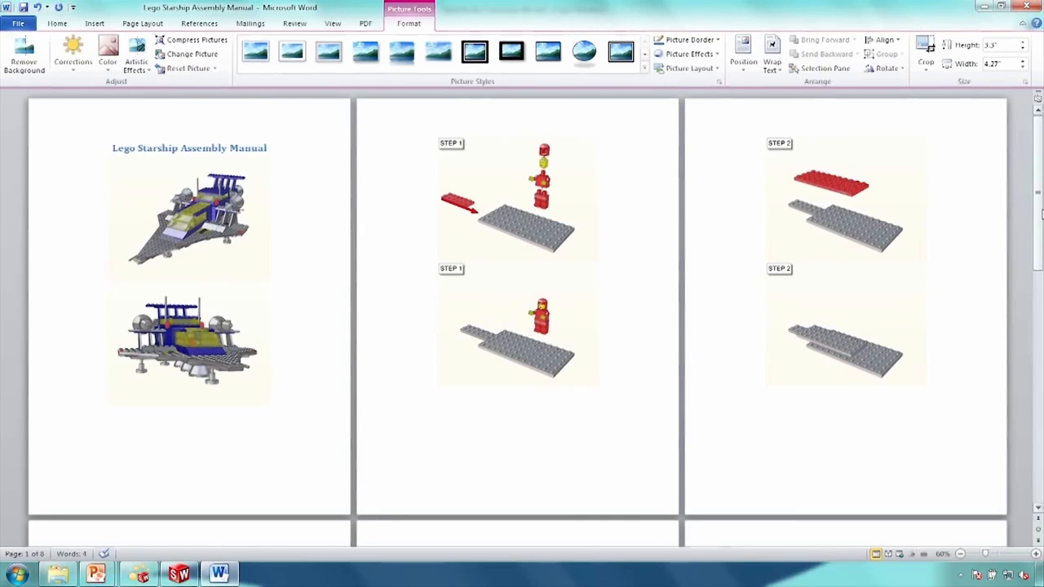
pyautogui.moveTo(1040, 210); pyautogui.dragTo(1039, 338)
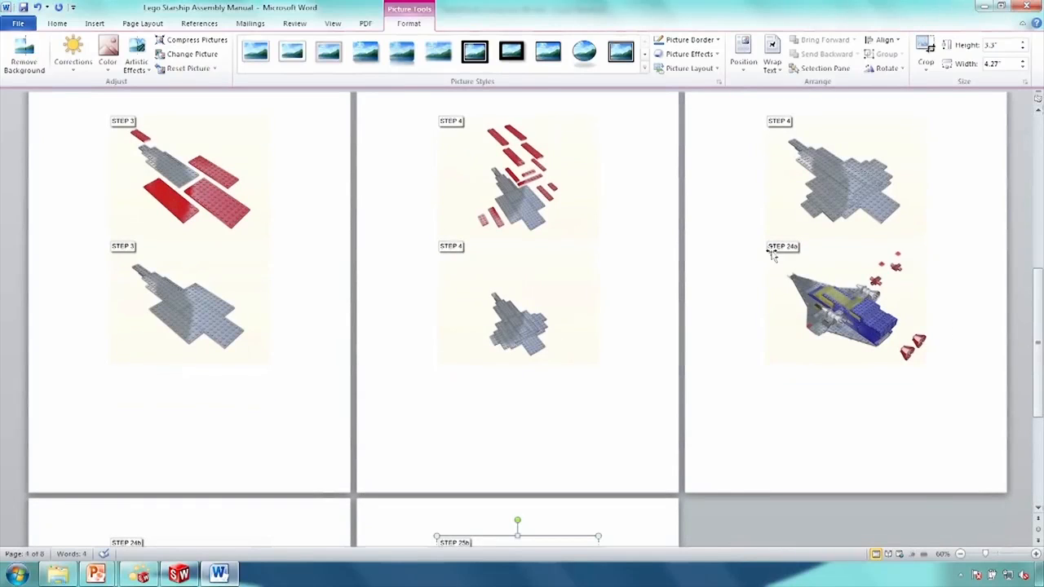
pyautogui.scroll(1, 1038, 381)
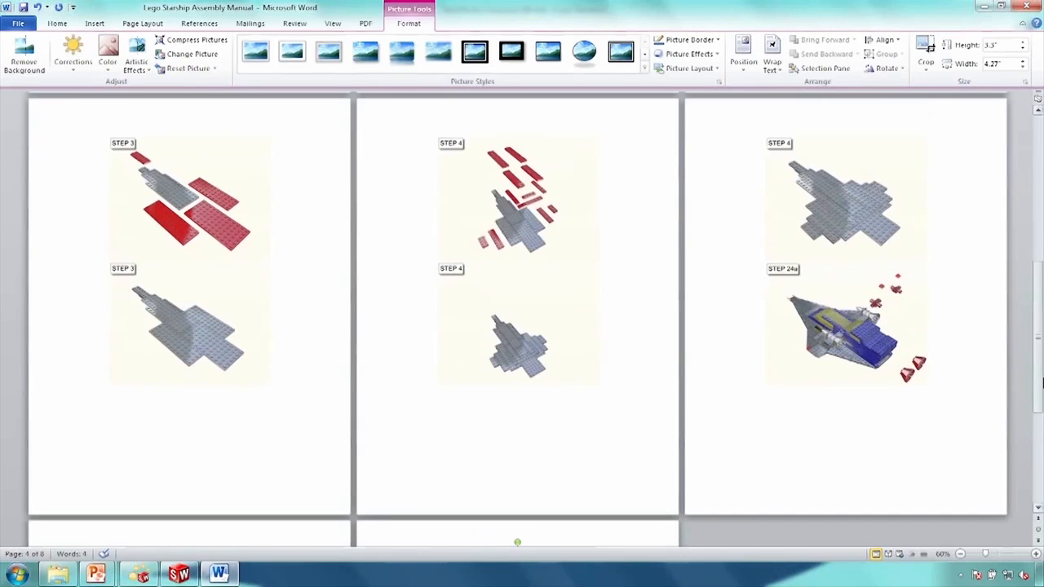
pyautogui.scroll(-5, 1038, 381)
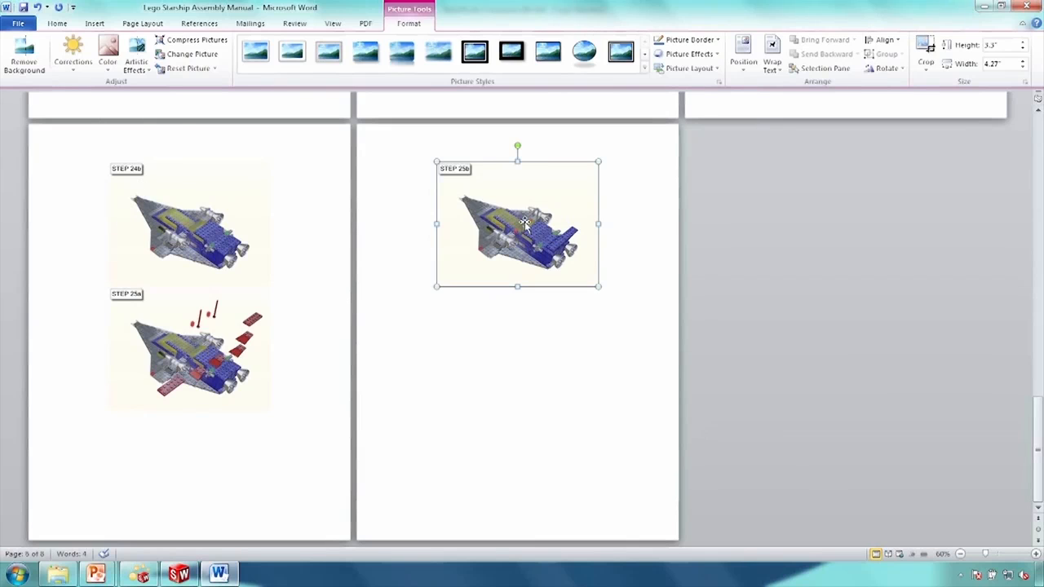
pyautogui.click(653, 227)
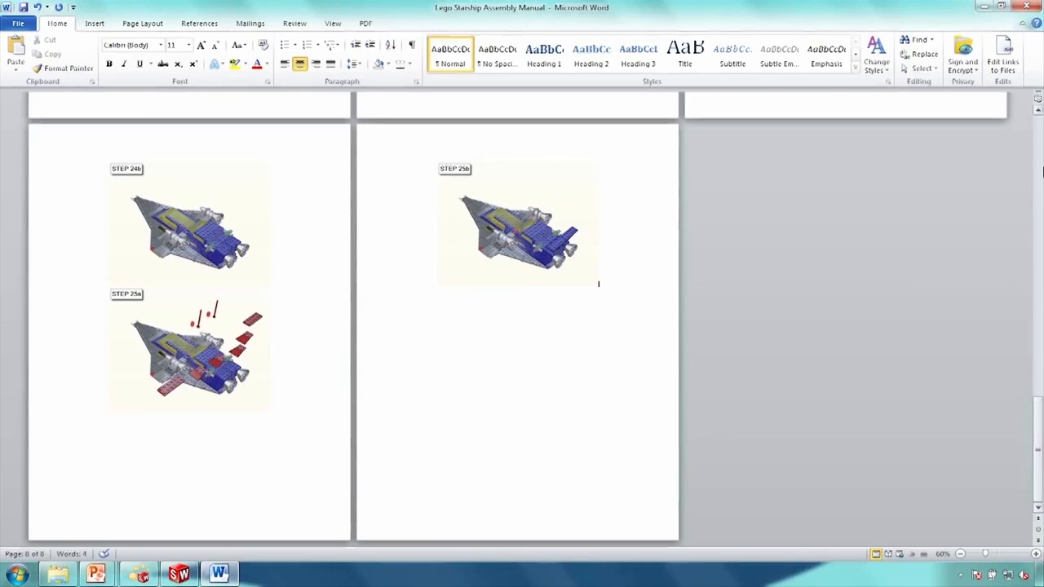
pyautogui.click(1040, 149)
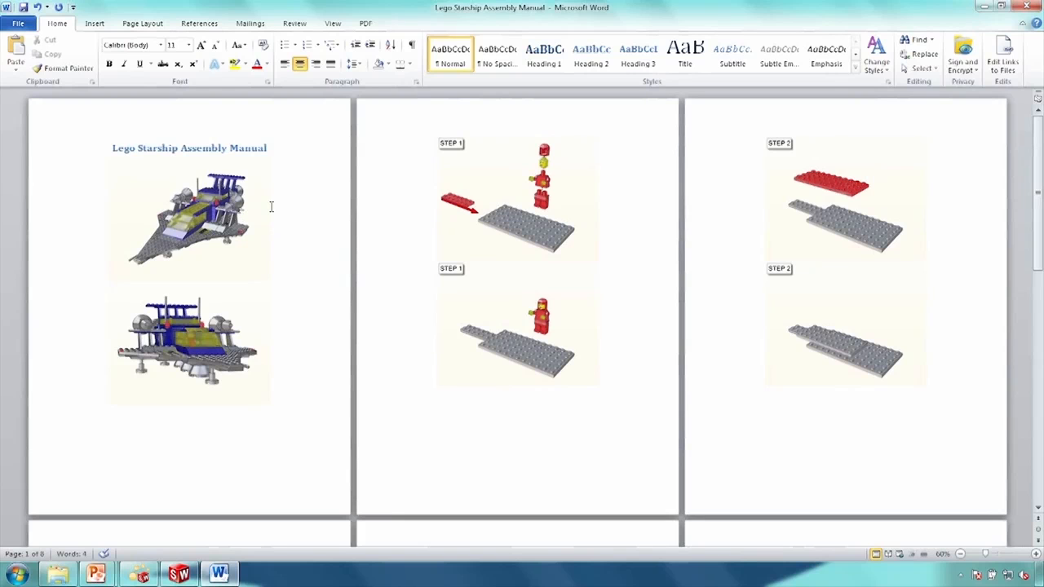
# - Switch to SolidWorks and open the engine's nose cone part from the 3DV-Galaxy Explorer assembly
pyautogui.click(178, 575)
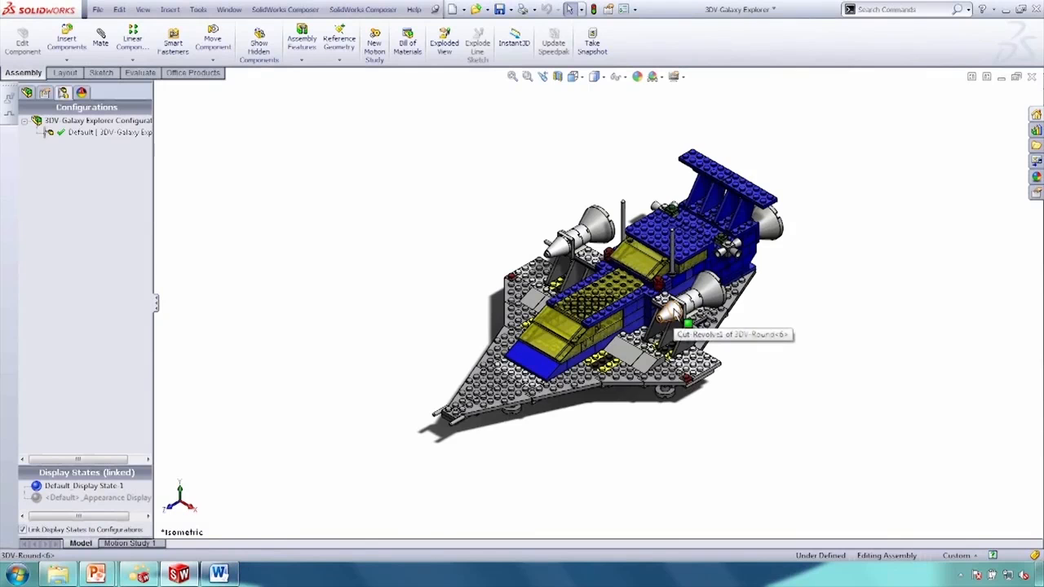
pyautogui.click(675, 313)
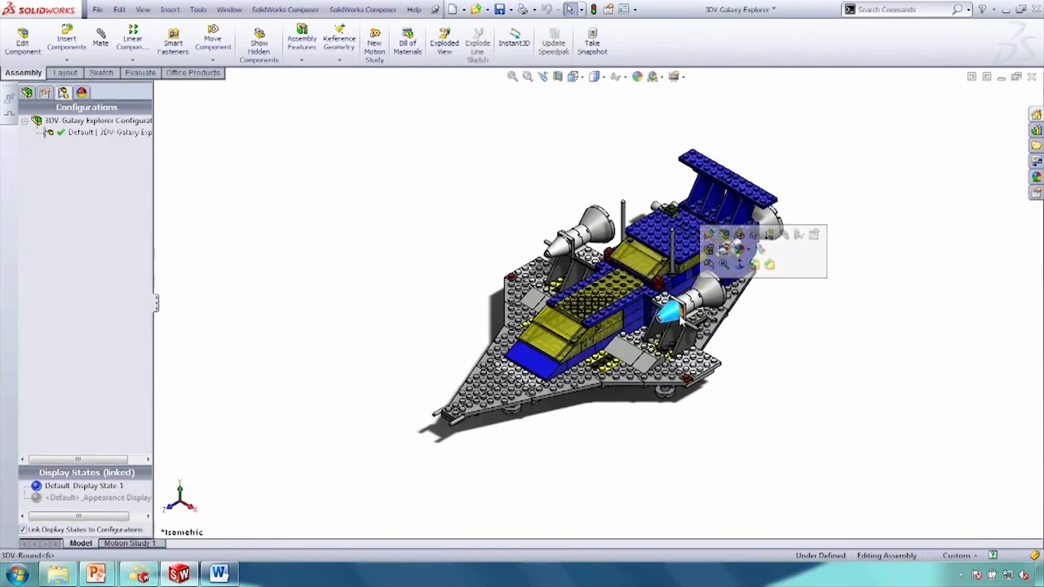
pyautogui.click(712, 237)
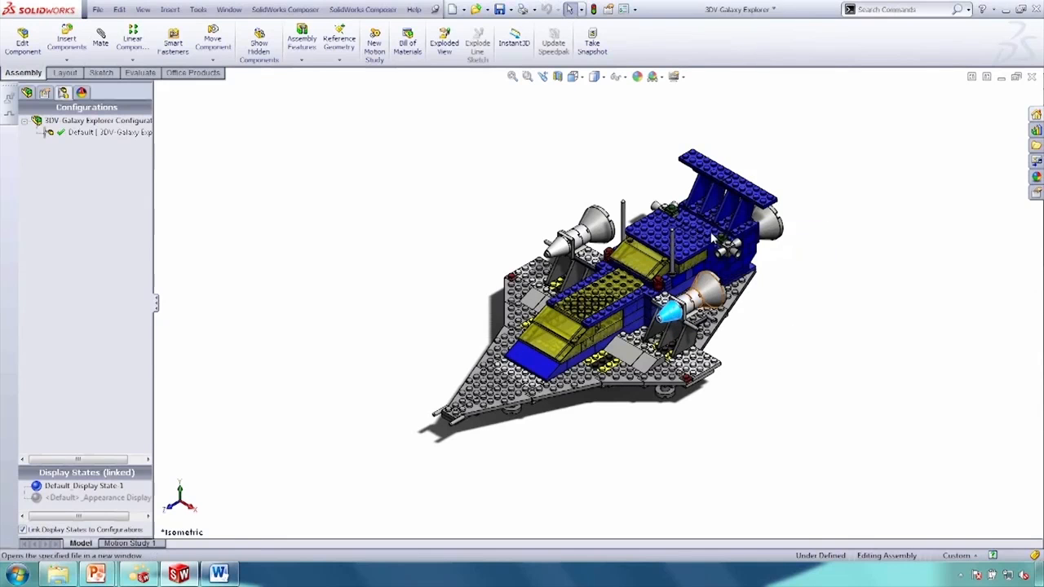
# - Activate the Extension configuration of the 3DV-Round part and inspect its extended nose
pyautogui.click(96, 157)
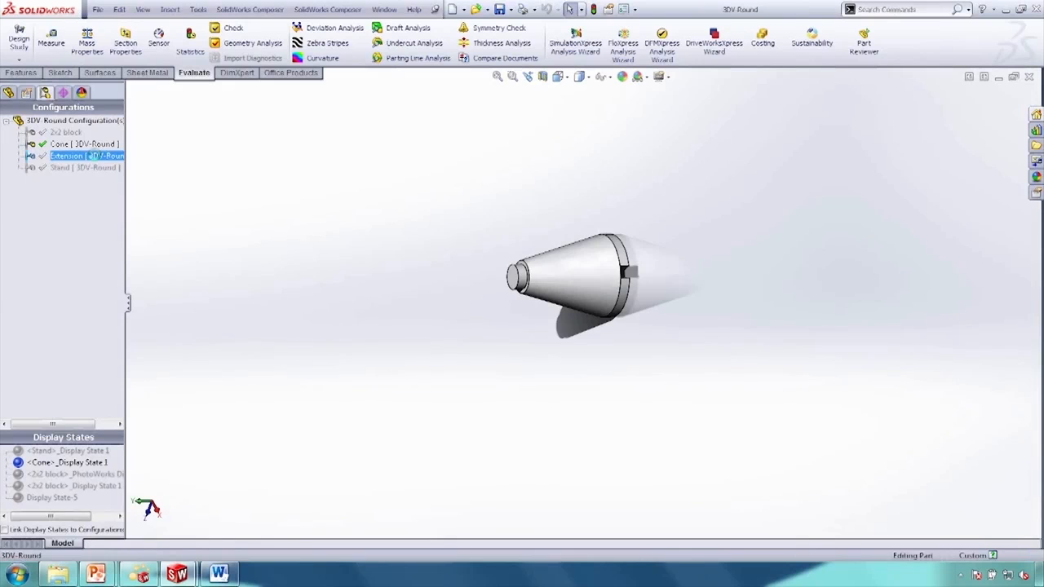
pyautogui.doubleClick(96, 158)
pyautogui.moveTo(599, 221); pyautogui.dragTo(624, 143, button='middle')
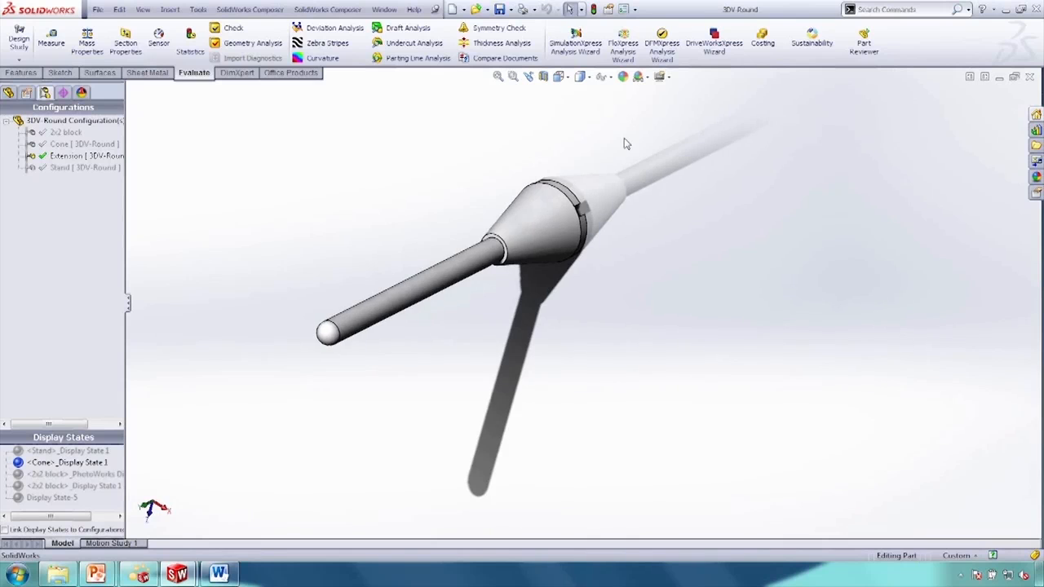
pyautogui.scroll(1, 625, 140)
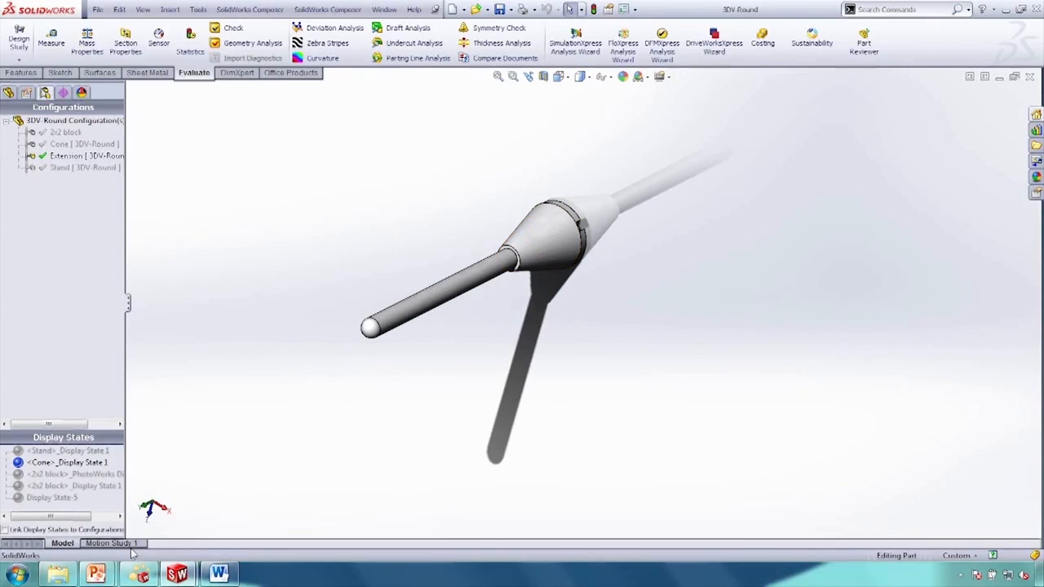
# - Check the manual's first page in Word, then show the Marketing 1 view in SolidWorks Composer without saving changes to Step 25b
pyautogui.click(220, 574)
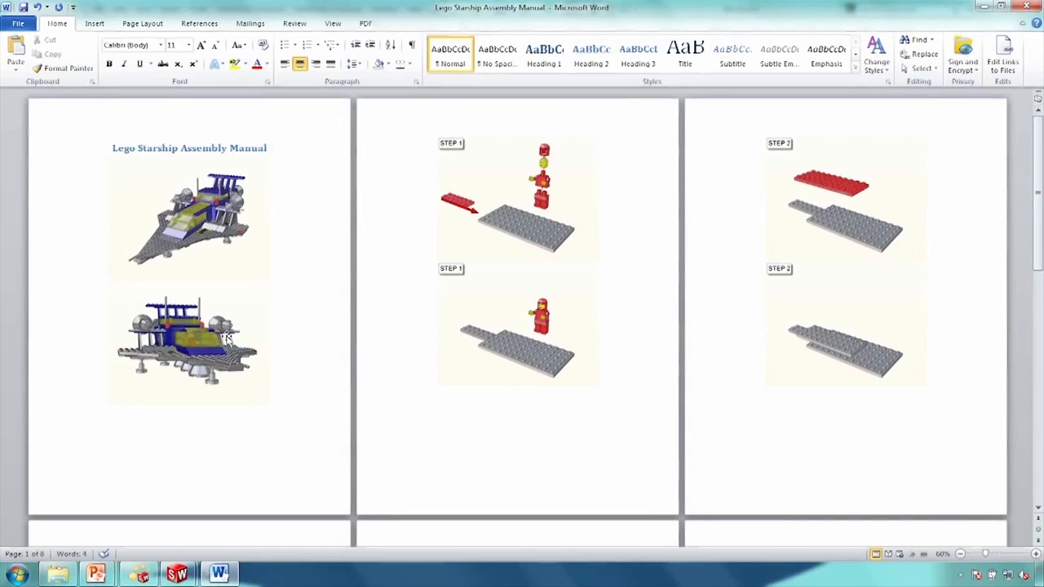
pyautogui.click(145, 577)
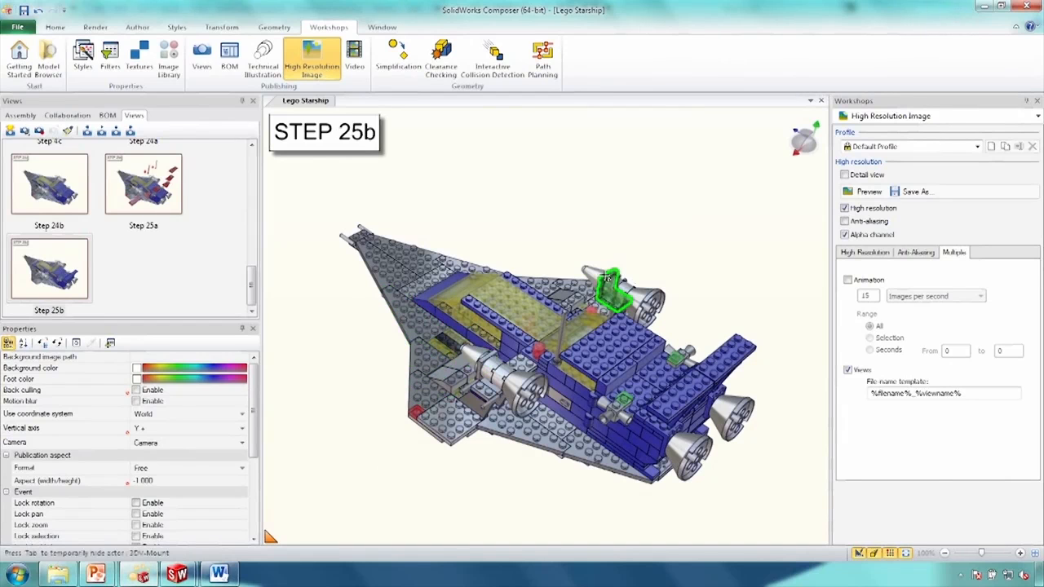
pyautogui.scroll(15, 252, 163)
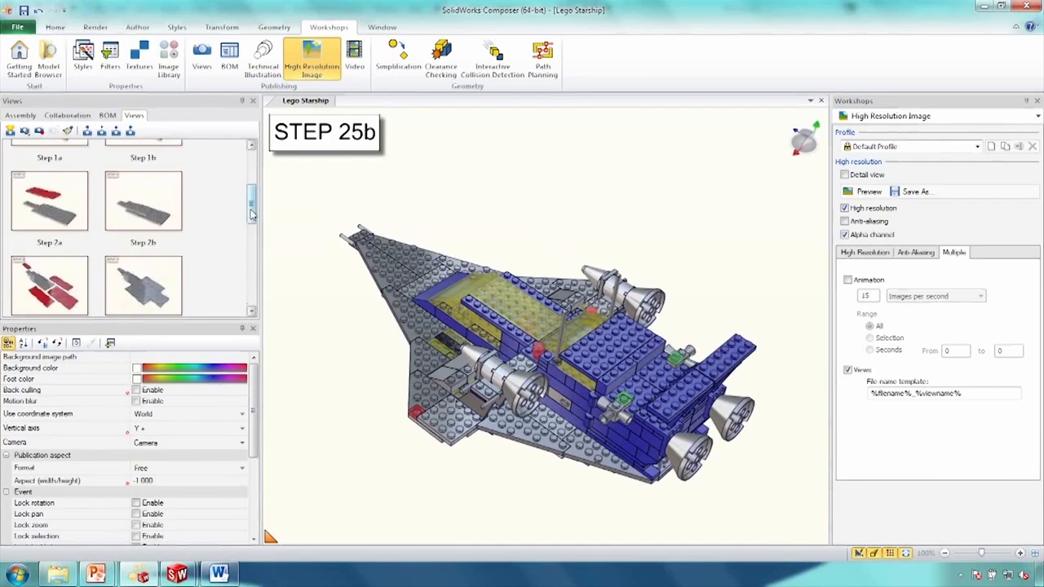
pyautogui.click(70, 187)
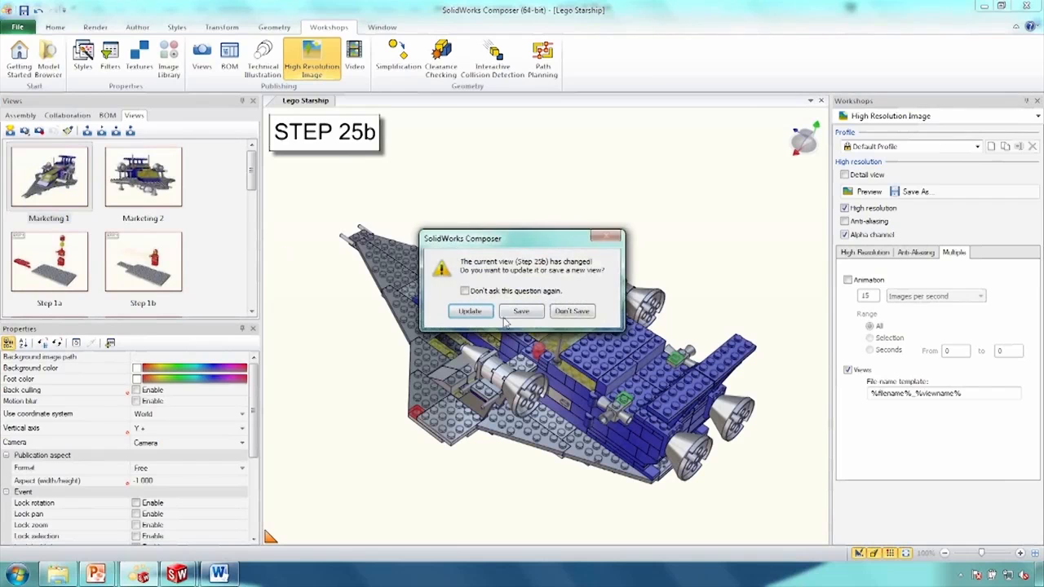
pyautogui.click(570, 309)
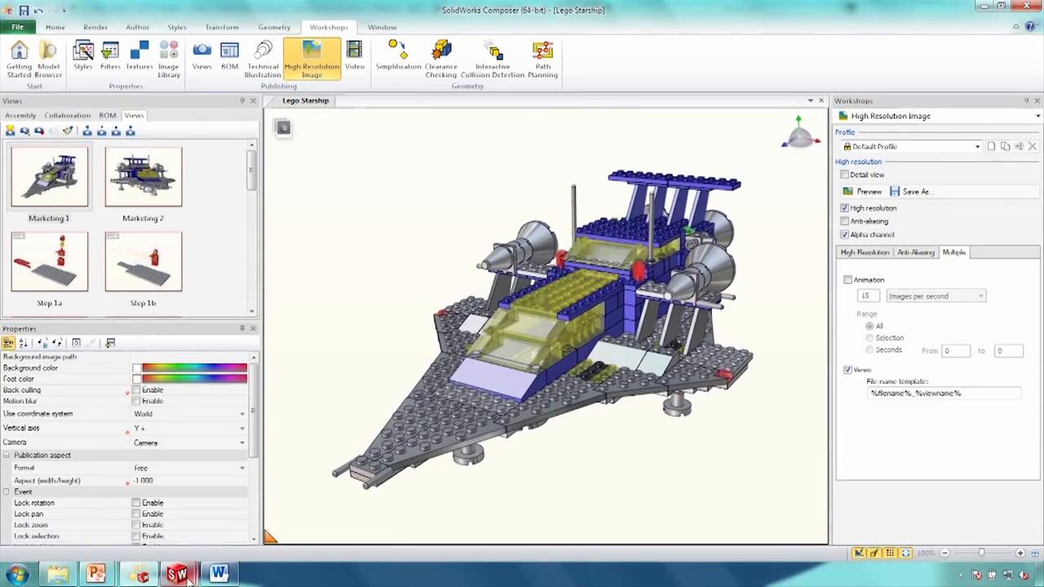
# - Switch back to SolidWorks and bring the 3DV-Galaxy Explorer assembly window to the front
pyautogui.moveTo(177, 575)
pyautogui.click(205, 534)
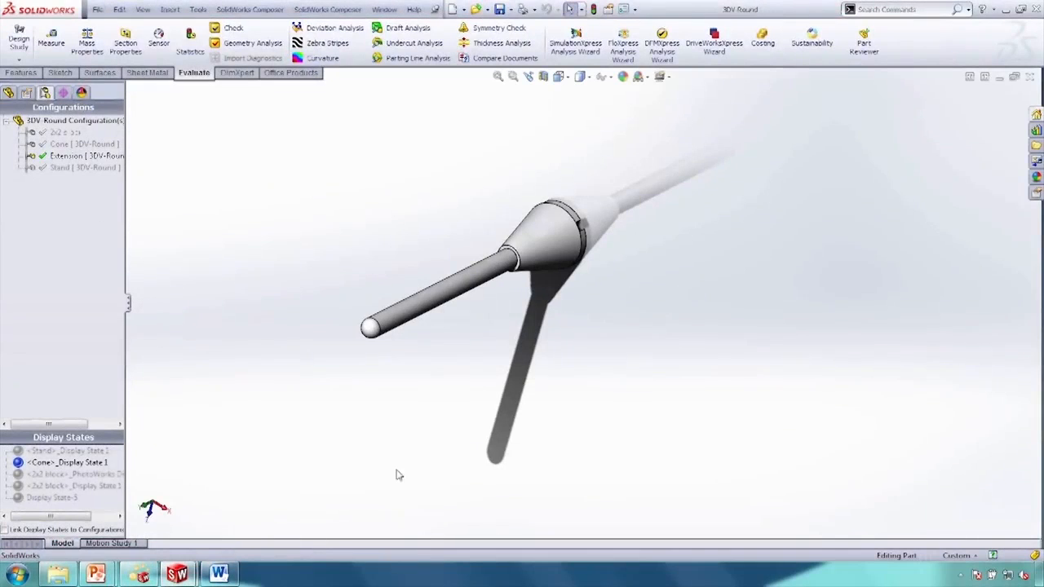
pyautogui.click(384, 9)
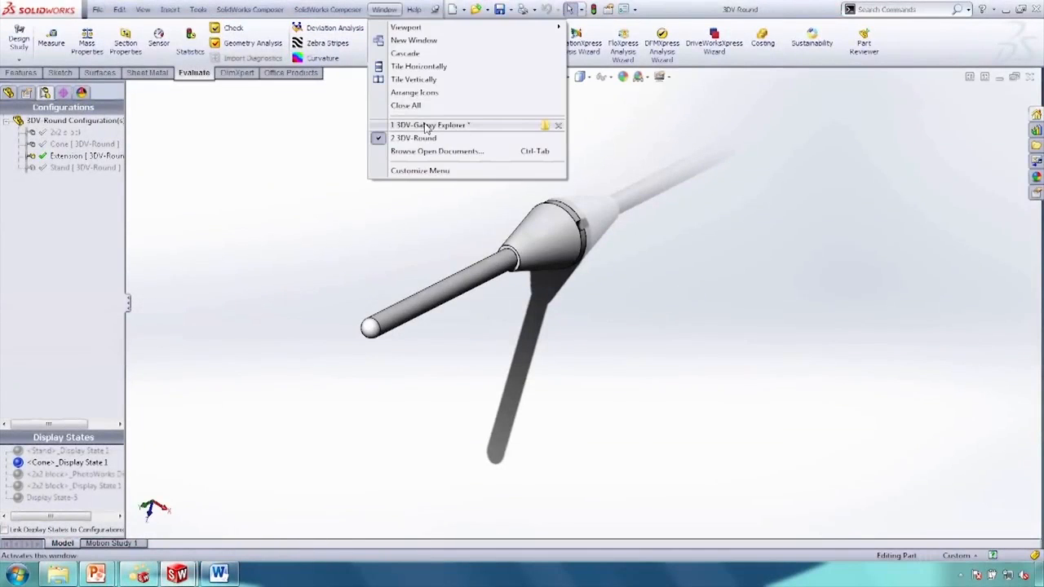
pyautogui.click(550, 124)
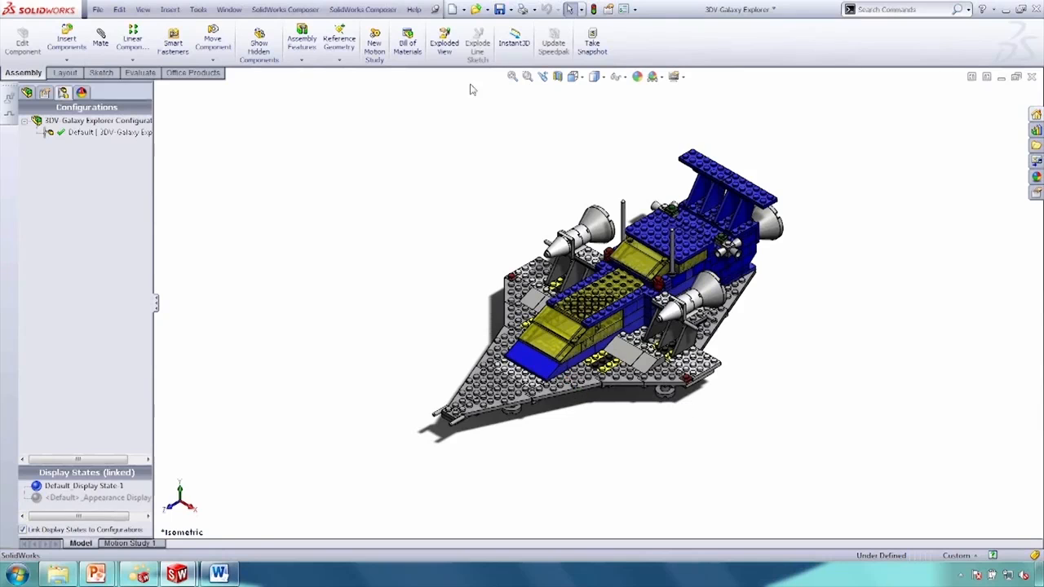
pyautogui.click(414, 9)
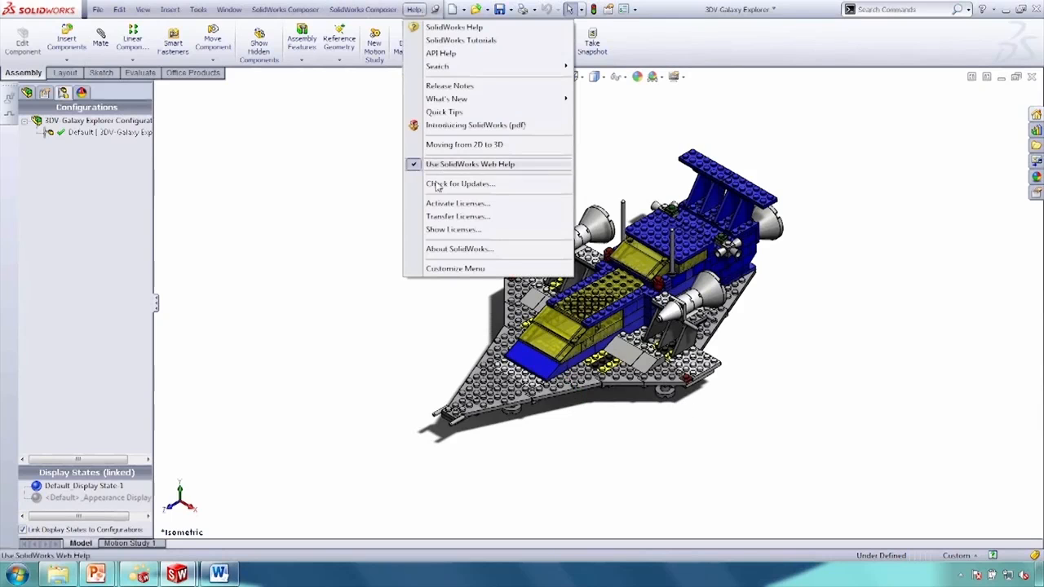
# - Bring up the 3DV-Round part window and export its Extension configuration to the Desktop as the Composer file 3DV-Round
pyautogui.click(372, 228)
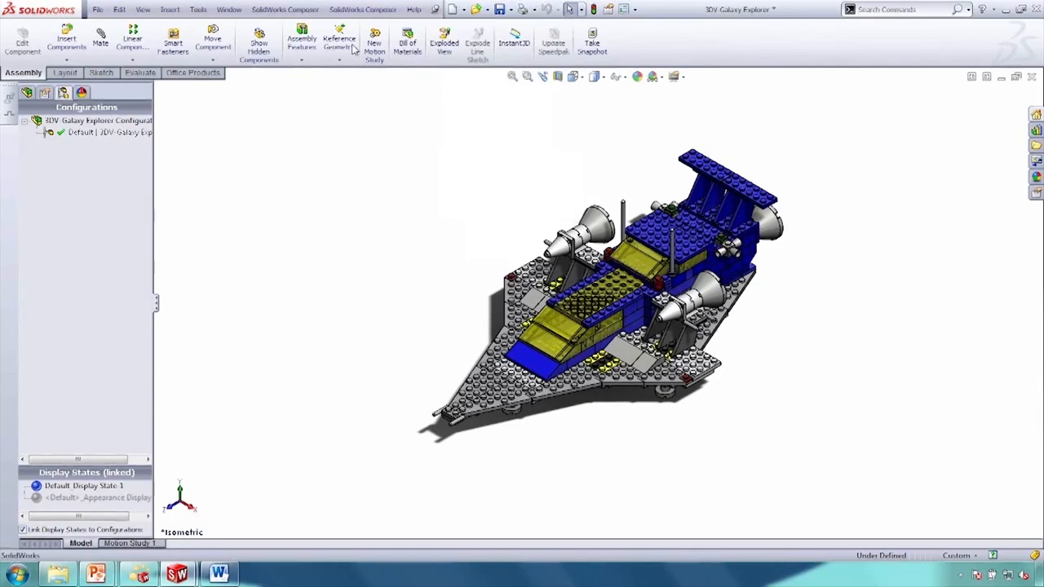
pyautogui.click(229, 9)
pyautogui.click(269, 137)
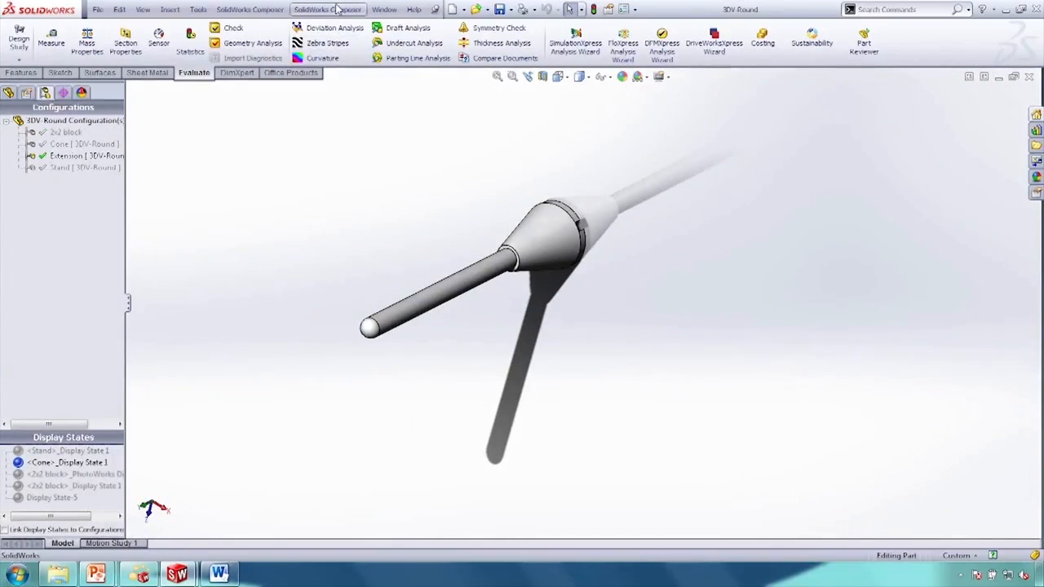
pyautogui.click(336, 9)
pyautogui.click(340, 23)
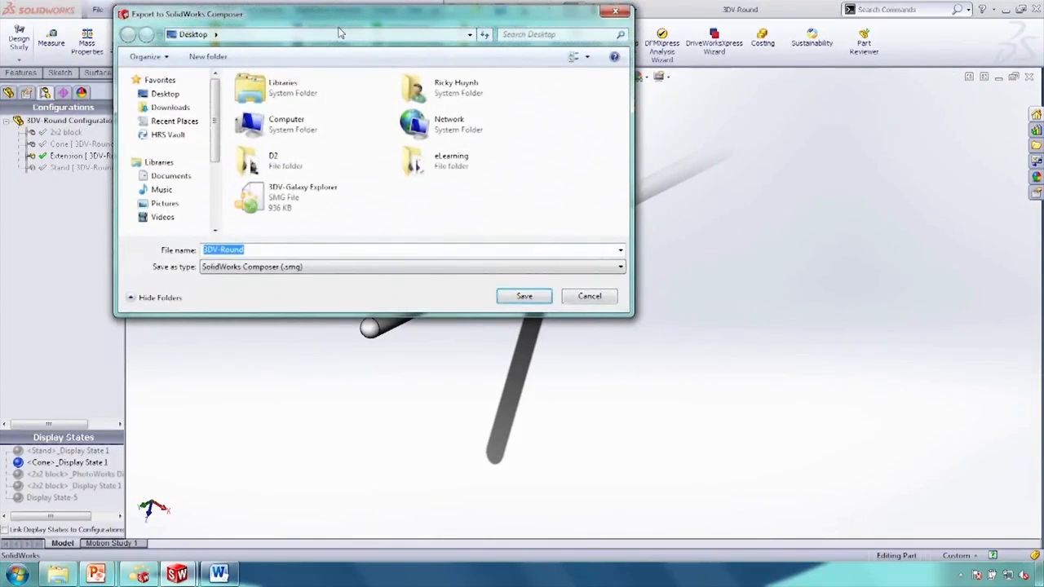
pyautogui.click(524, 298)
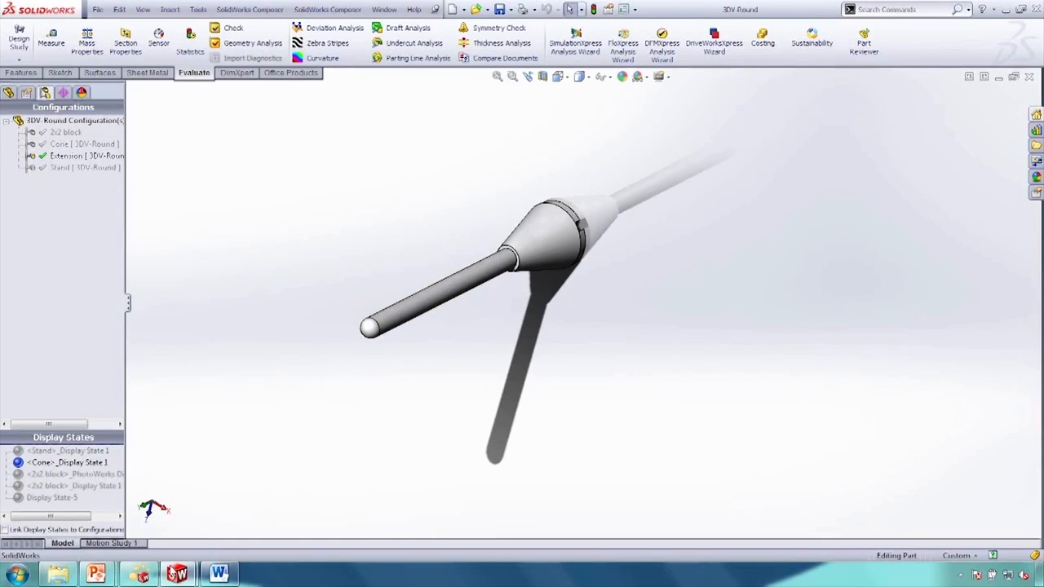
# - Switch to SolidWorks Composer and update the engine nose cone's geometry from the 3DV-Round SMG file on the Desktop
pyautogui.click(141, 575)
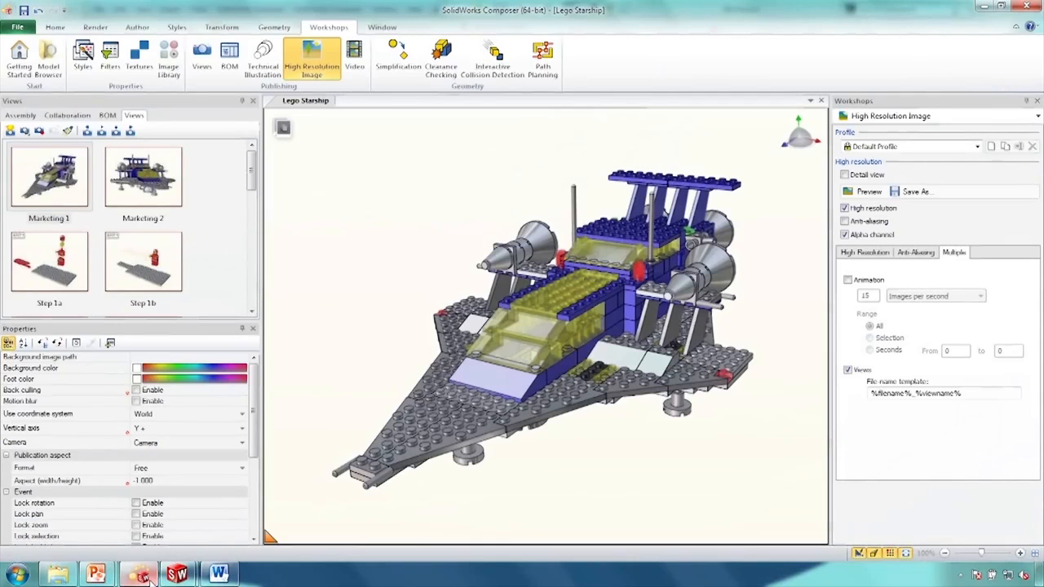
pyautogui.click(681, 281)
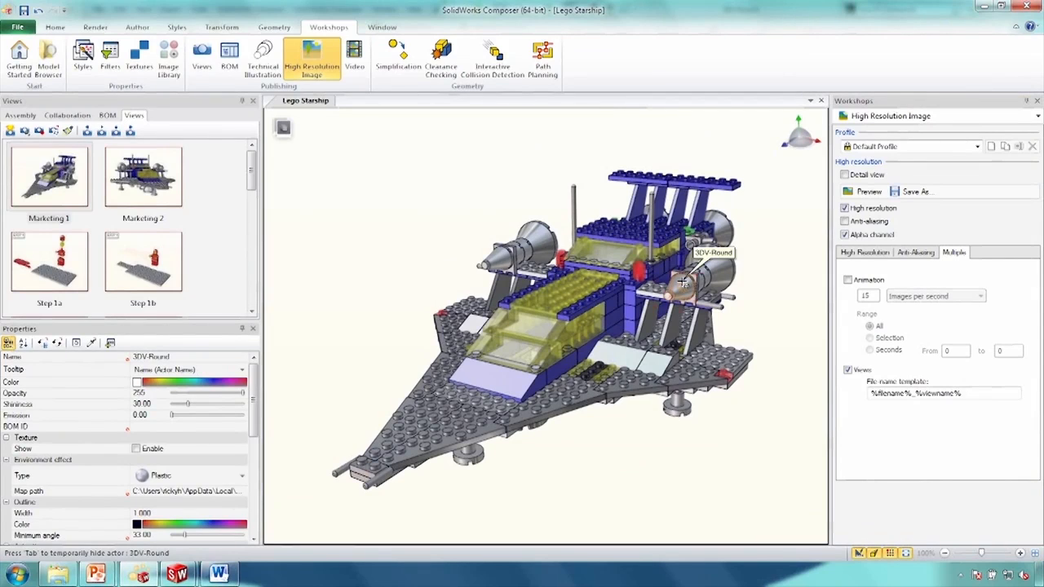
pyautogui.click(271, 27)
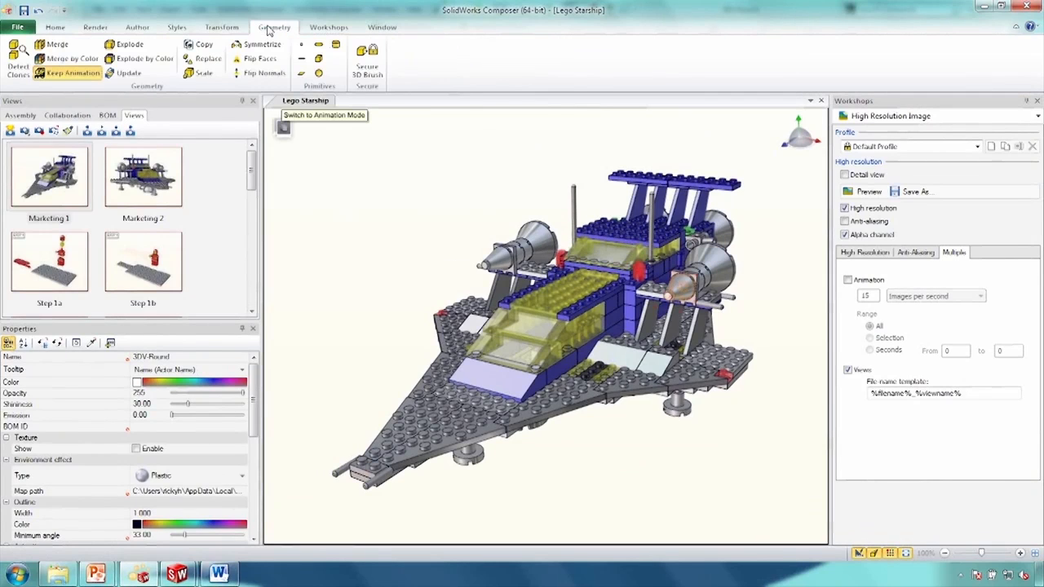
pyautogui.click(130, 74)
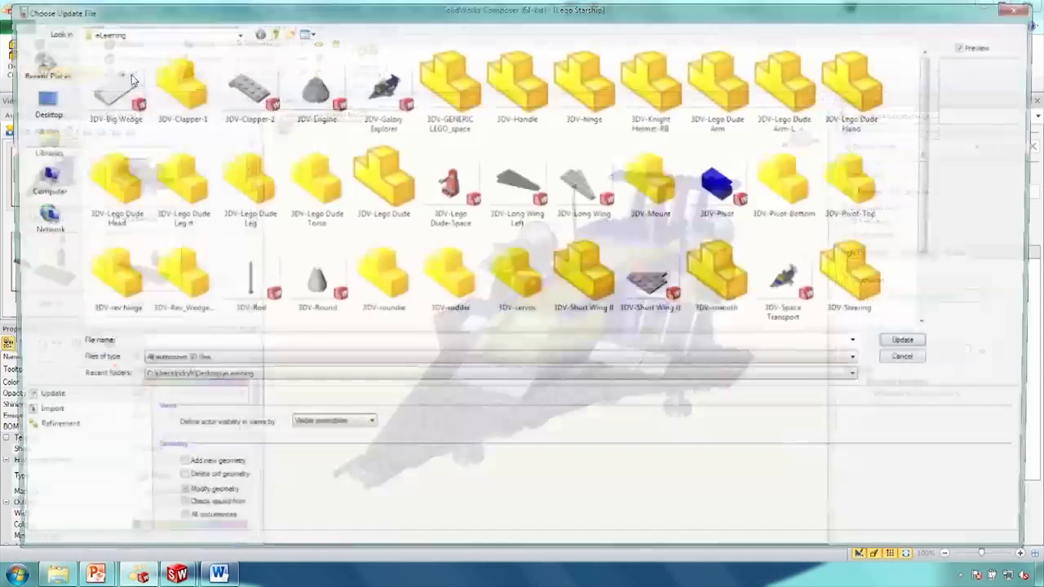
pyautogui.click(38, 102)
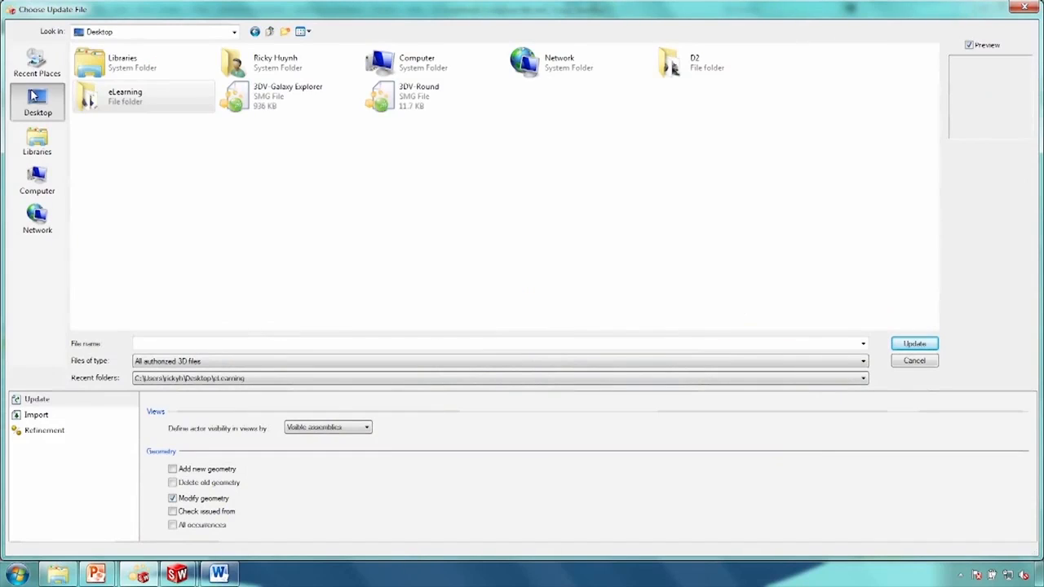
pyautogui.click(397, 116)
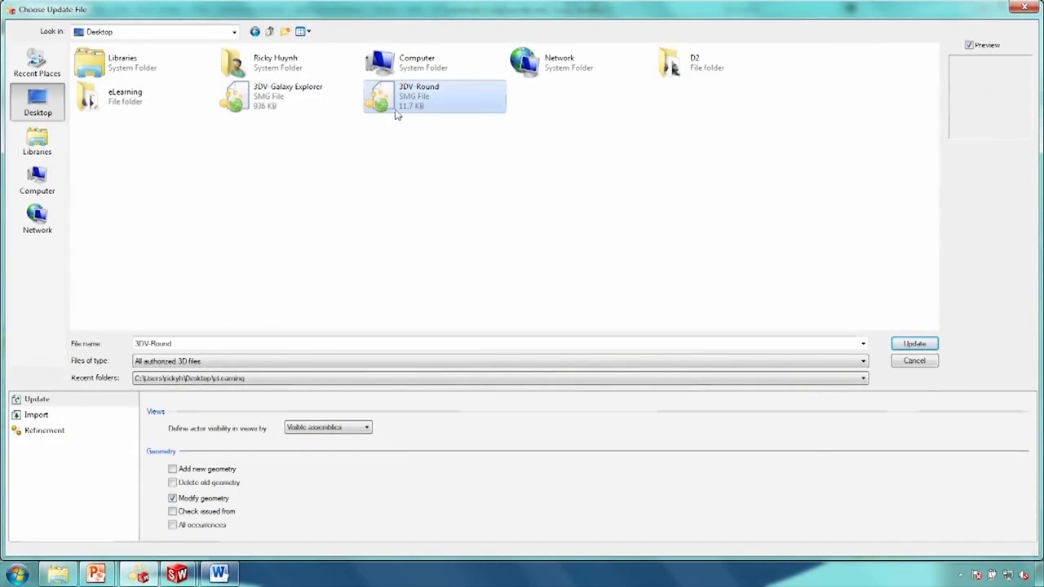
pyautogui.click(914, 344)
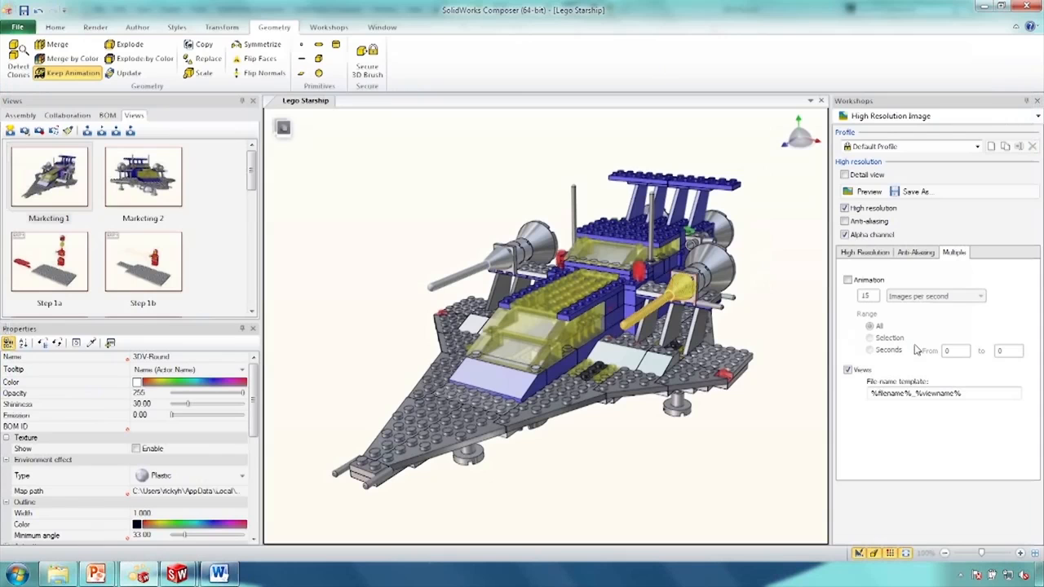
pyautogui.click(788, 322)
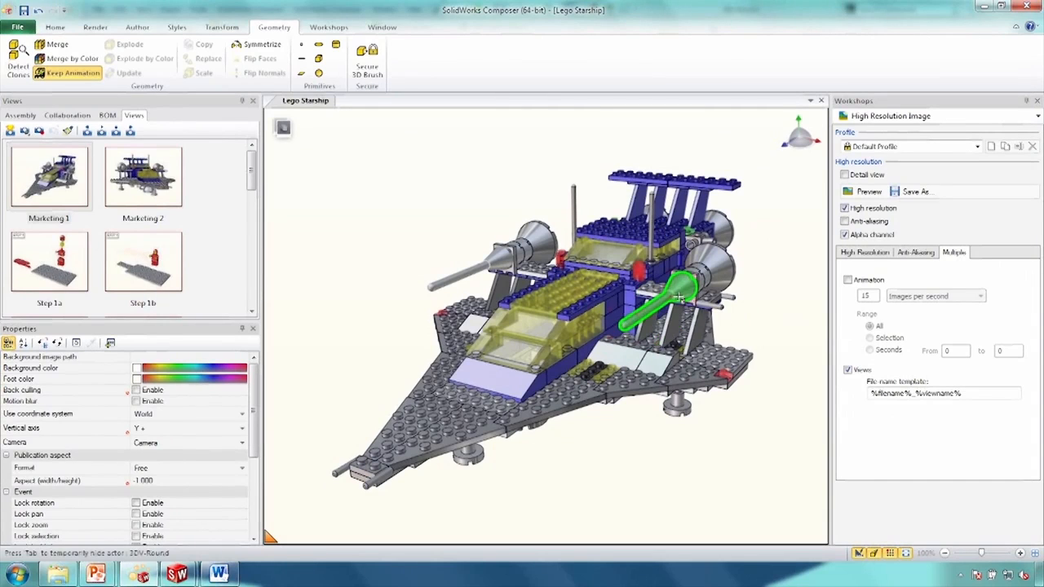
# - Show the Marketing 2, Step 24a, Step 25a and Step 25b views to examine the engine noses in each
pyautogui.click(170, 200)
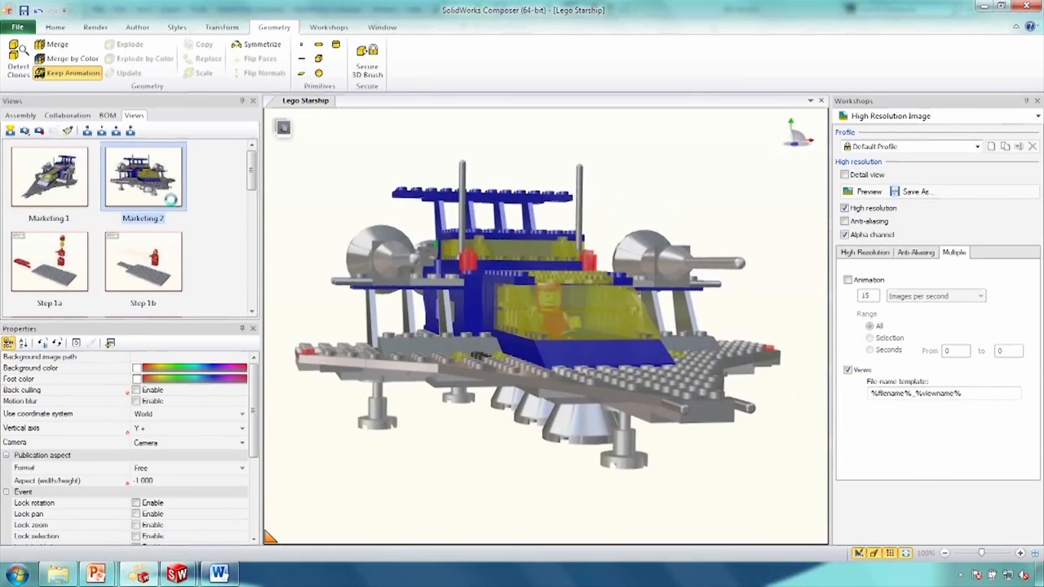
pyautogui.moveTo(251, 175); pyautogui.dragTo(253, 268)
pyautogui.click(147, 218)
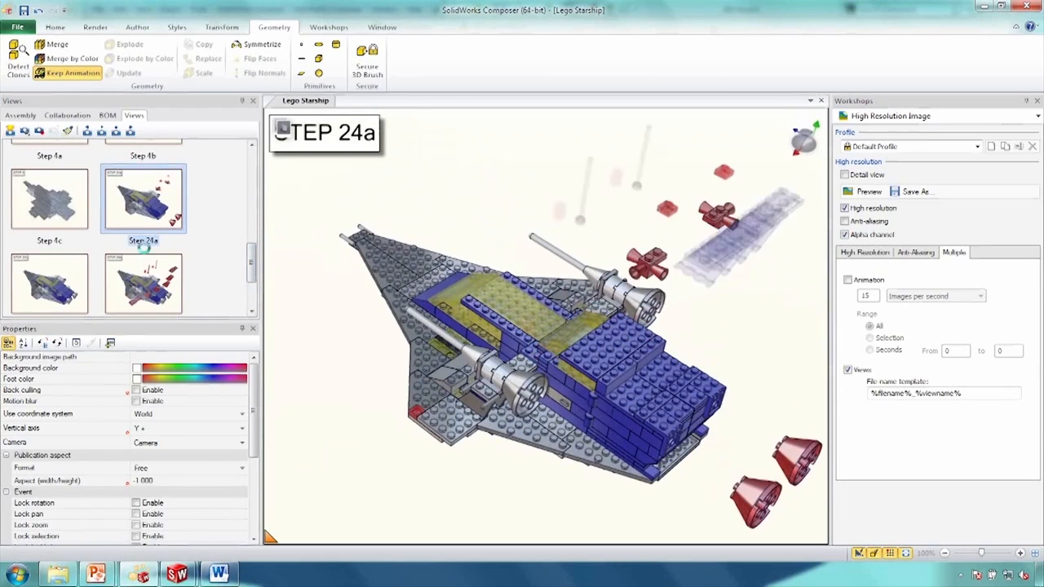
pyautogui.click(143, 278)
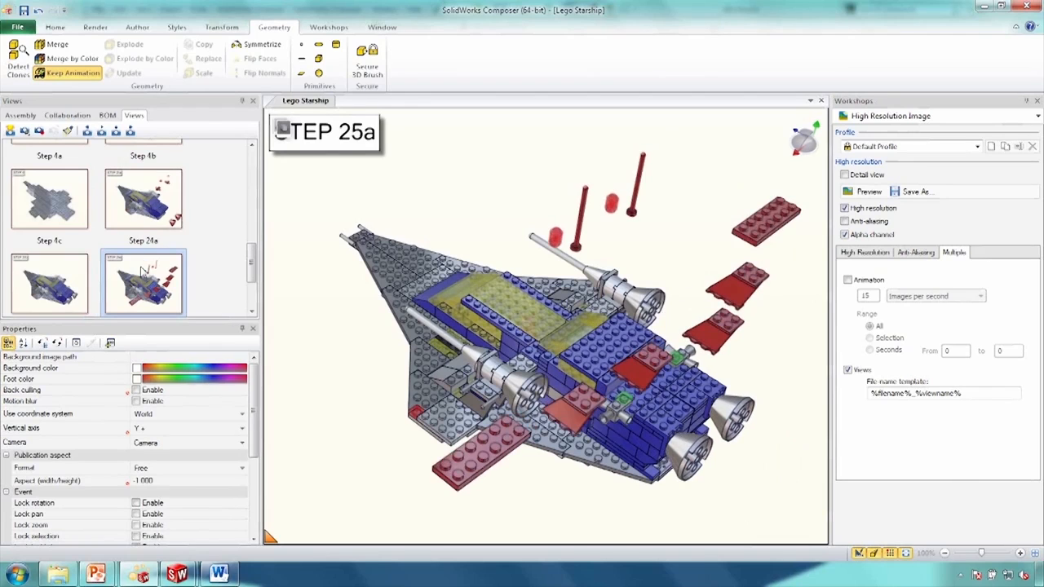
pyautogui.scroll(-1, 254, 301)
pyautogui.click(81, 272)
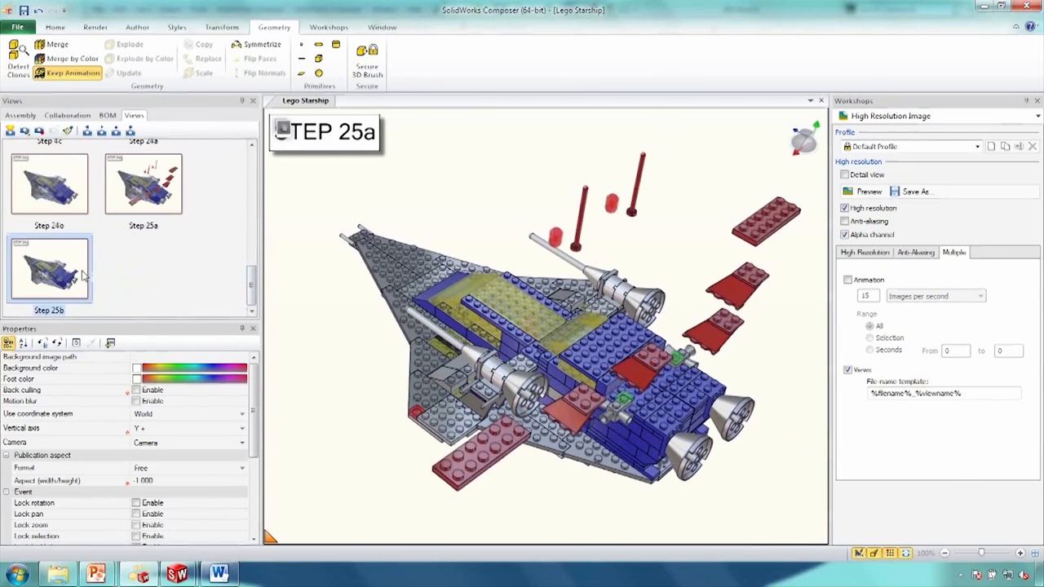
pyautogui.click(468, 221)
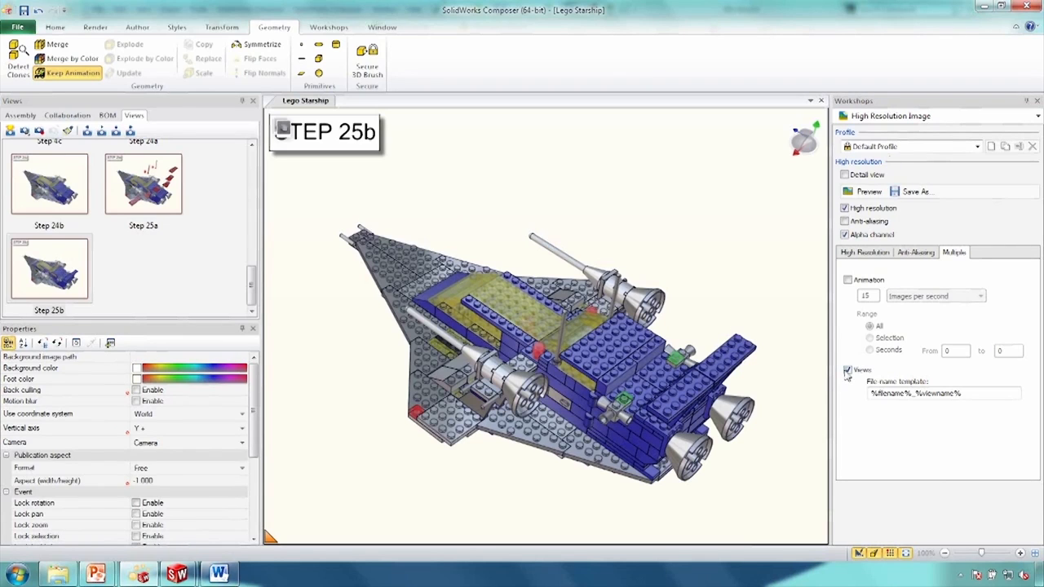
# - Export high-resolution JPEG images of all views to the eLearning folder as Lego Starship, without saving changes to Step 25b
pyautogui.click(909, 192)
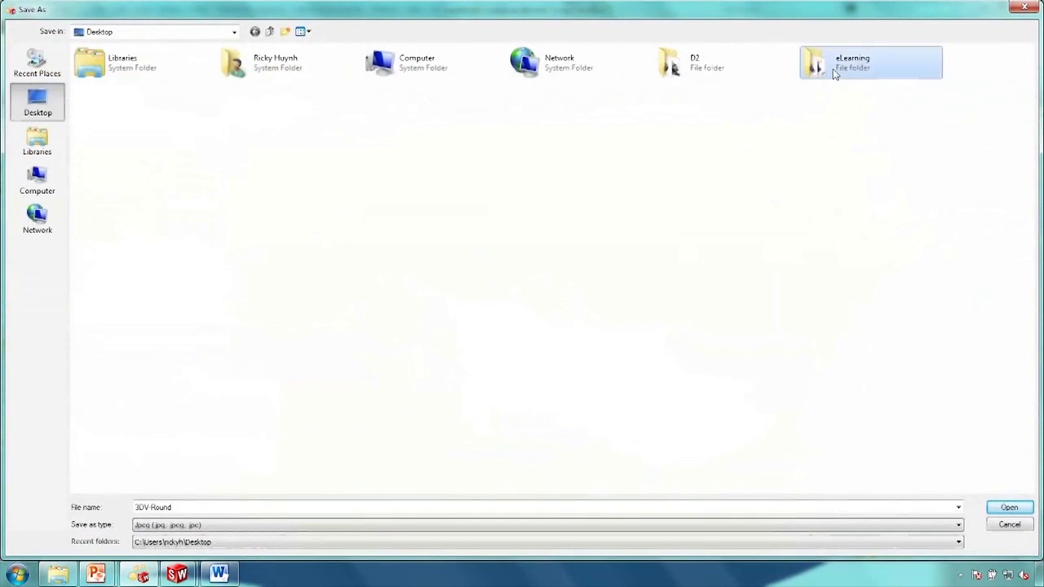
pyautogui.doubleClick(833, 72)
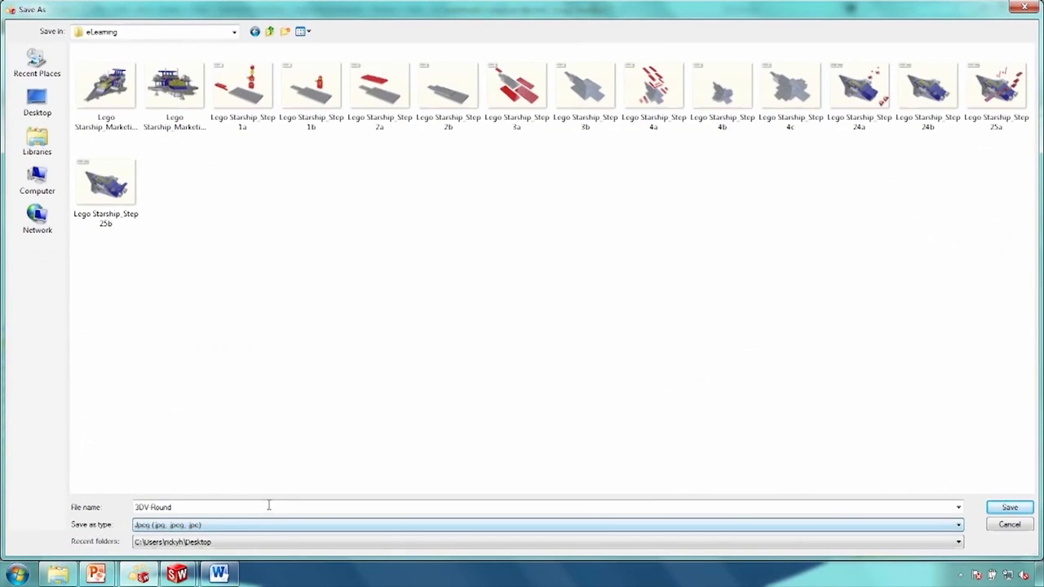
pyautogui.click(220, 509)
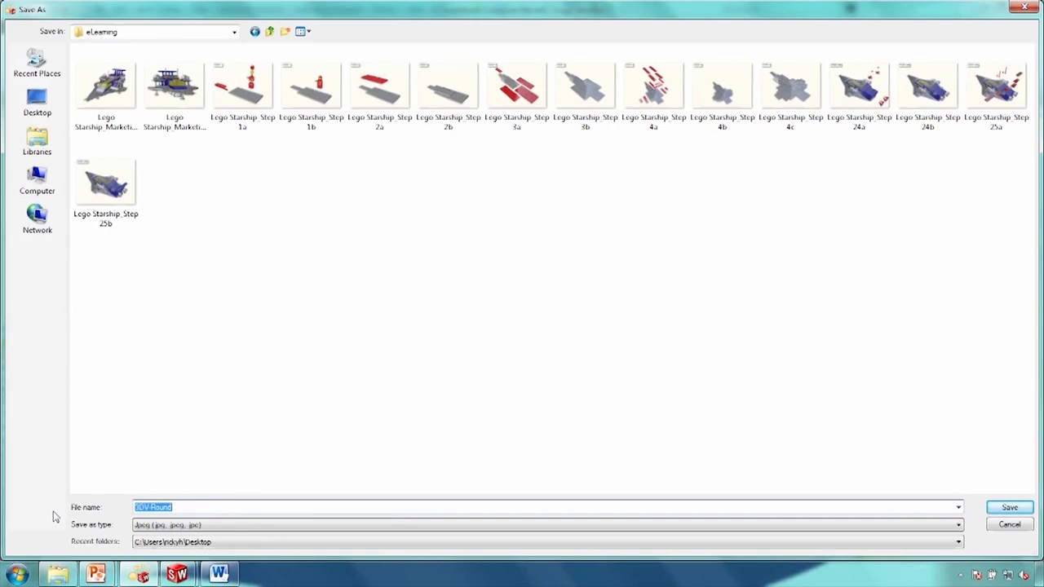
pyautogui.write('Lego Starship')
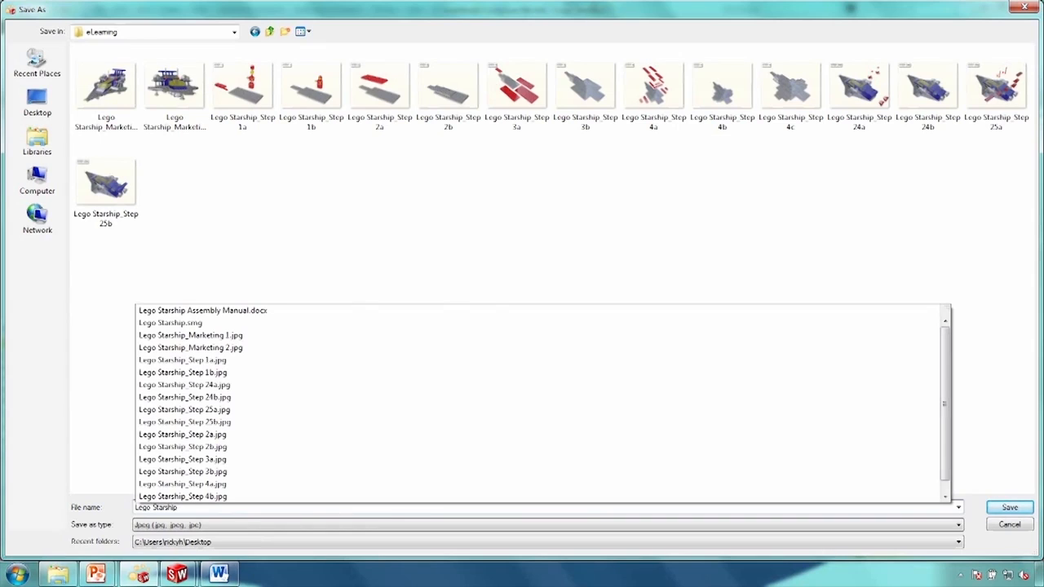
pyautogui.click(108, 94)
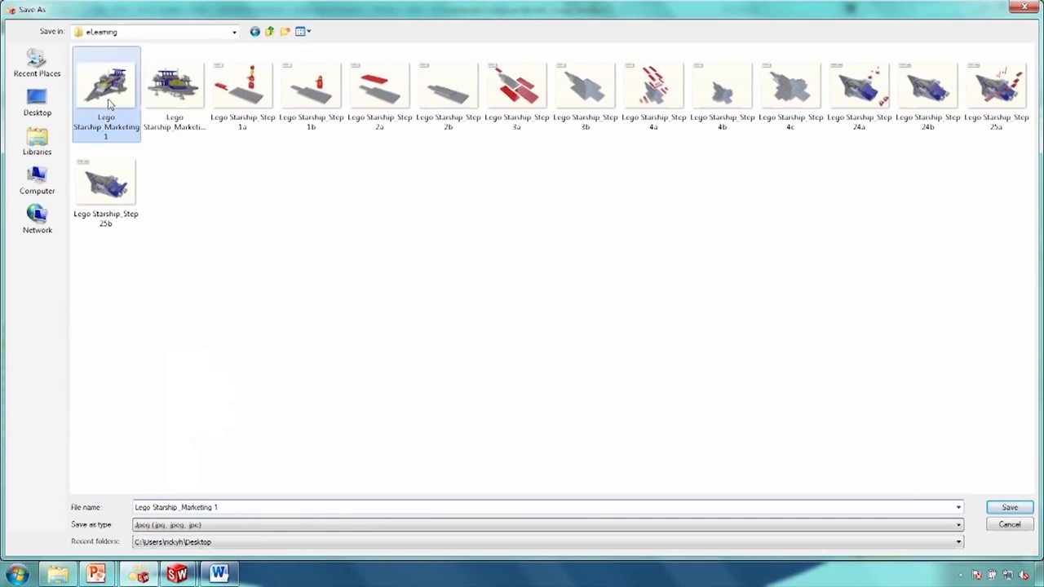
pyautogui.click(257, 507)
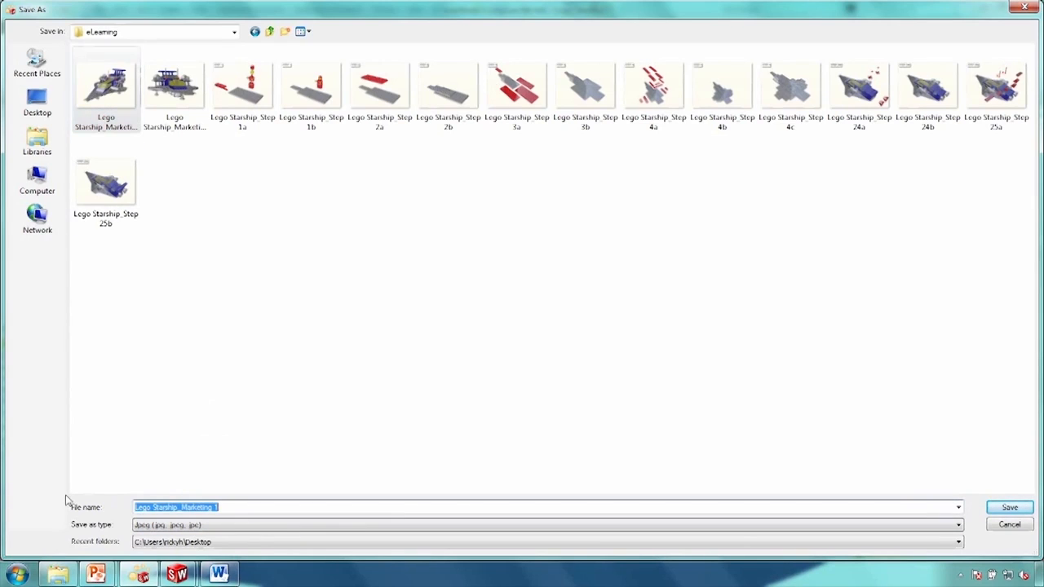
pyautogui.write('Lego Sta')
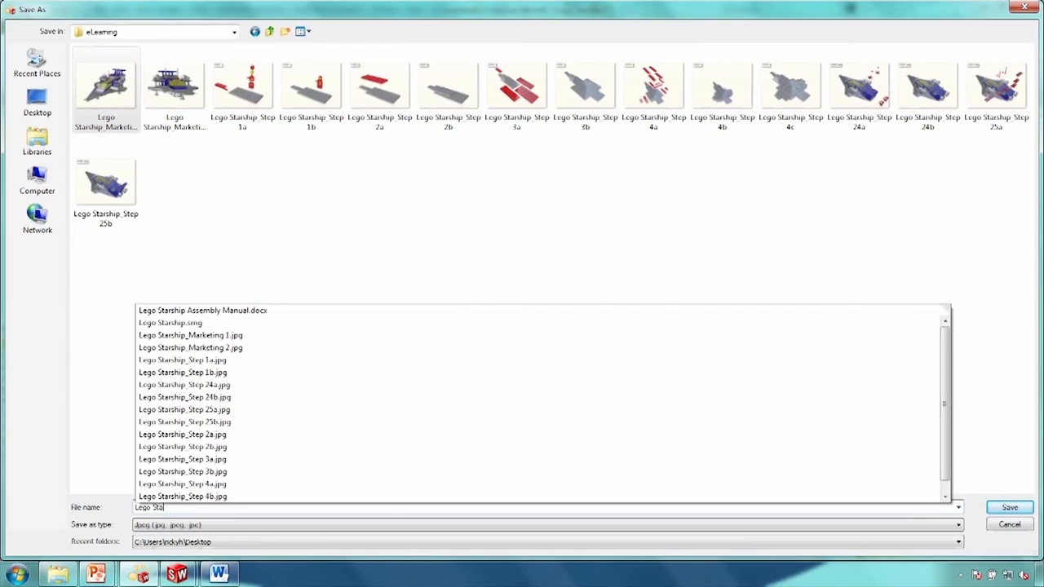
pyautogui.write('rship')
pyautogui.press('Return')
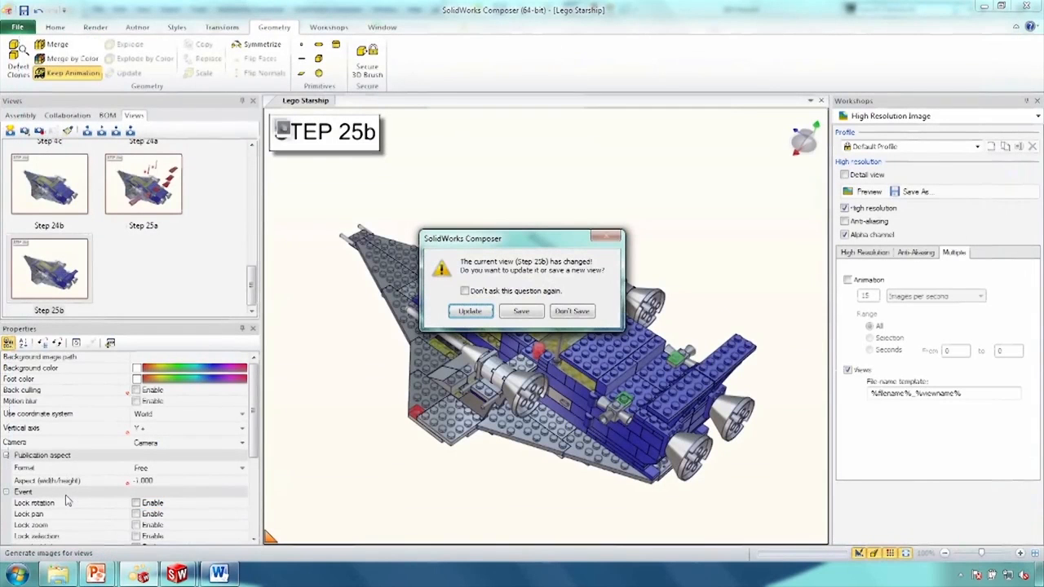
pyautogui.click(570, 314)
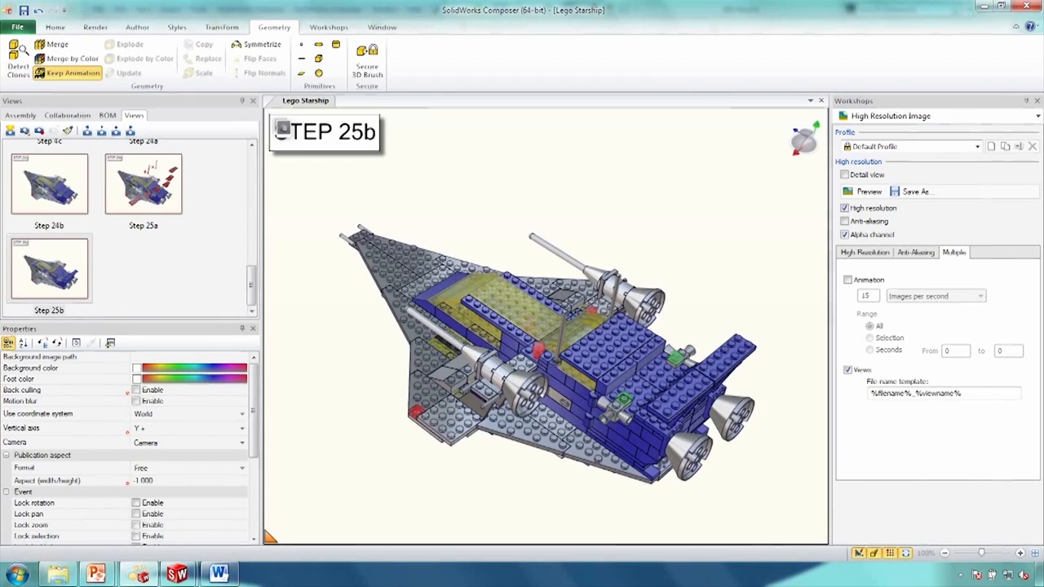
# - Close the Word manual with its changes saved, and reopen Lego Starship Assembly Manual from the eLearning folder
pyautogui.rightClick(209, 576)
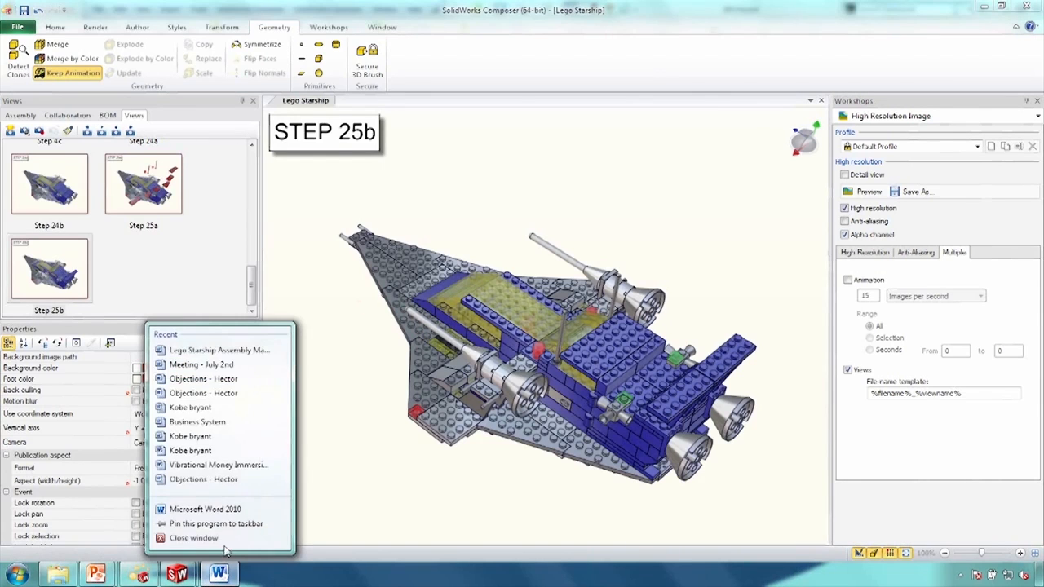
pyautogui.click(221, 535)
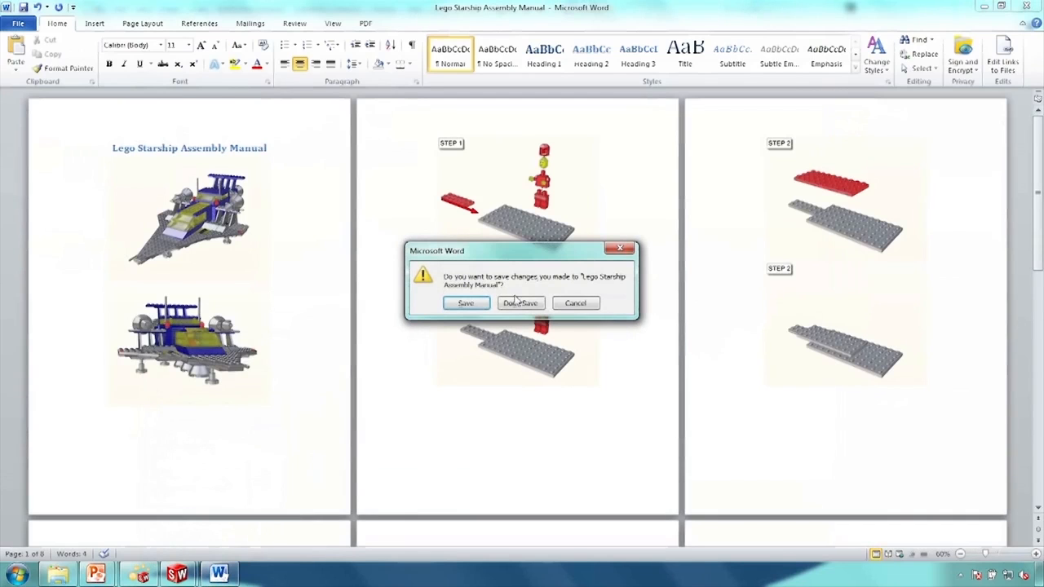
pyautogui.click(466, 304)
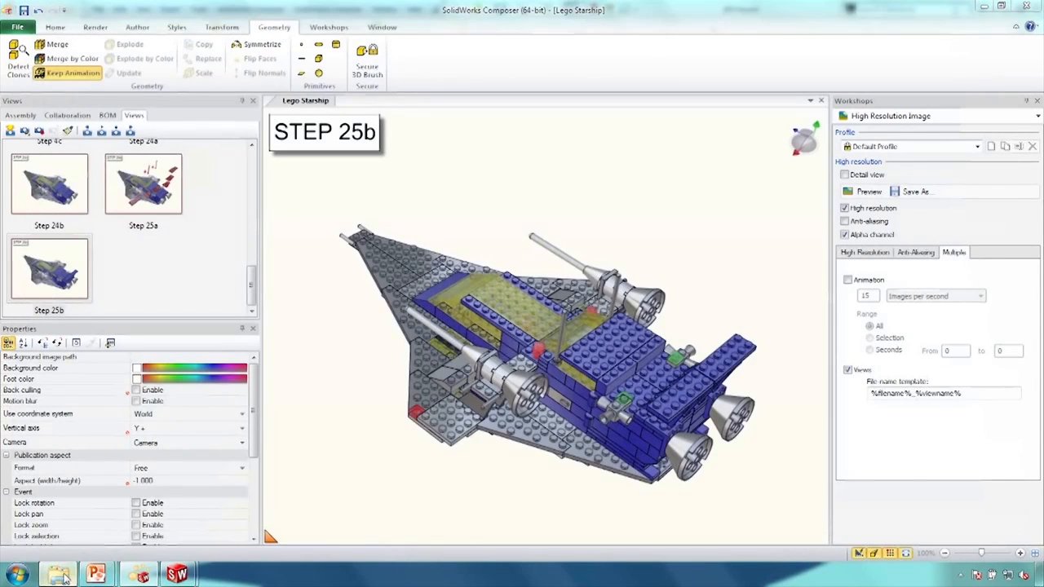
pyautogui.click(62, 577)
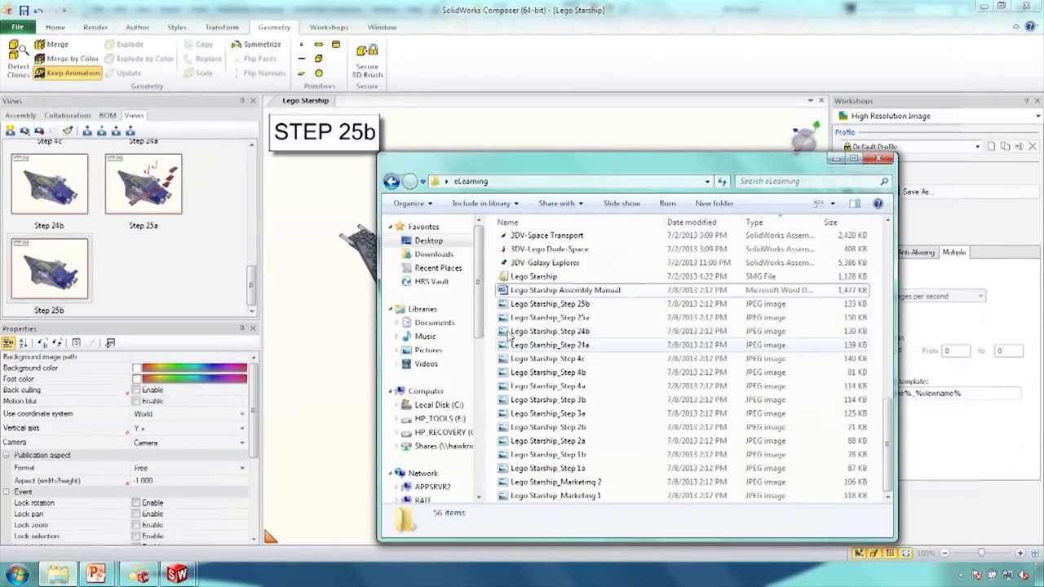
pyautogui.doubleClick(538, 292)
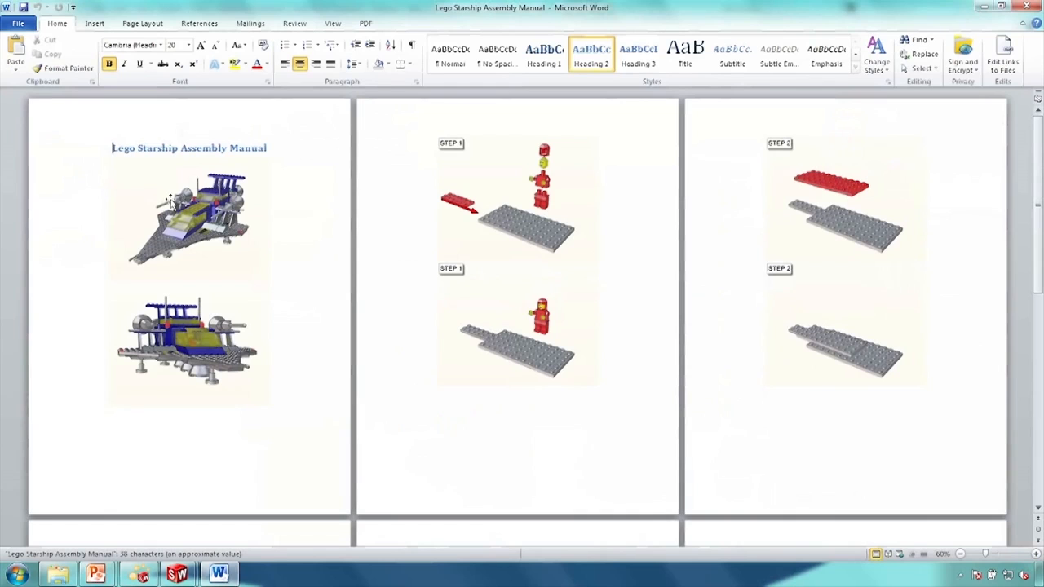
# - Review the Step 24b, 25a and 25b images, select all linked pictures in the document's file links, and accept the Links dialog
pyautogui.click(1038, 371)
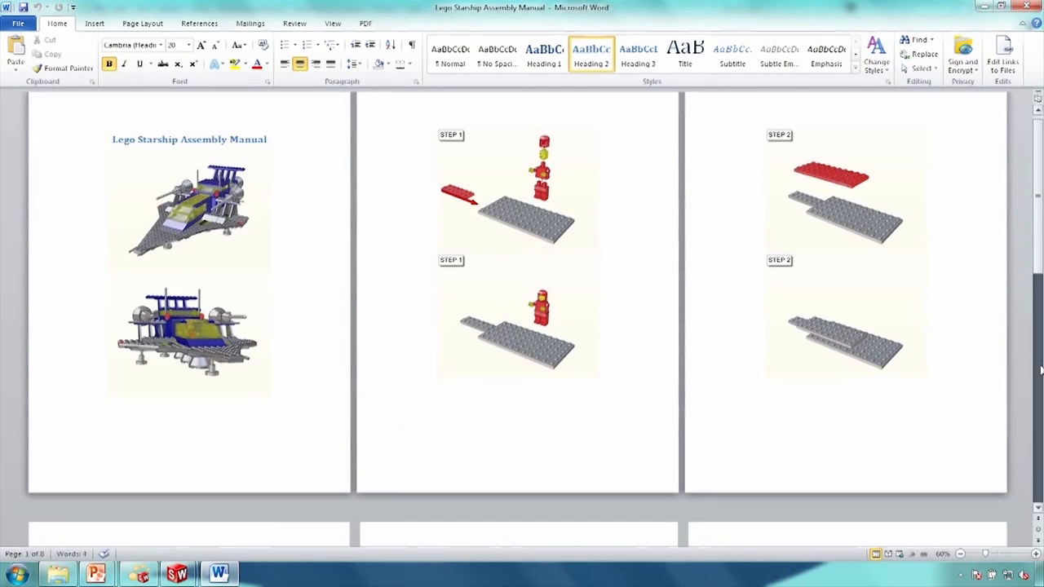
pyautogui.moveTo(1041, 369); pyautogui.dragTo(1040, 440)
pyautogui.click(1039, 454)
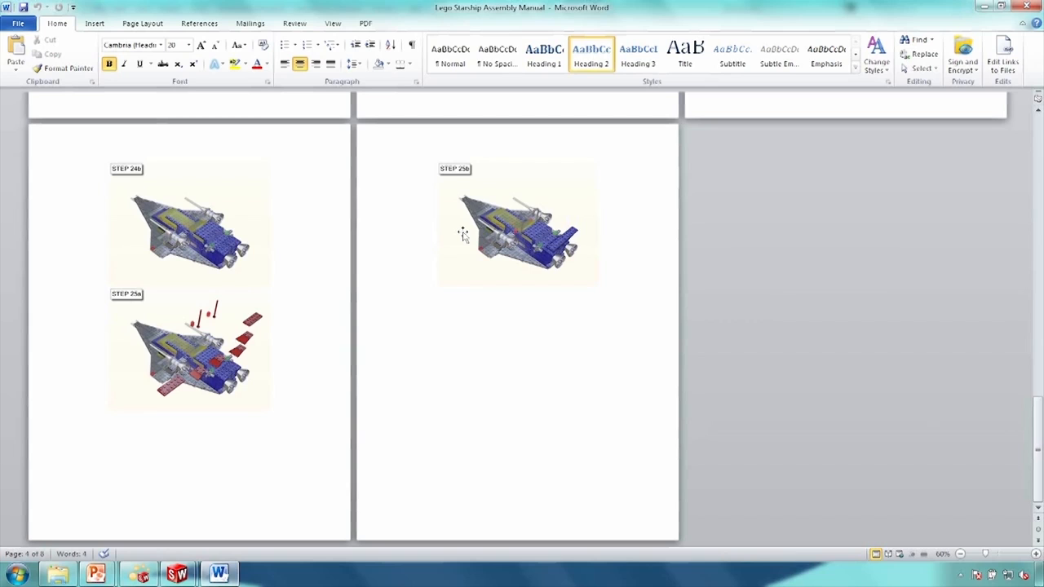
pyautogui.click(1008, 72)
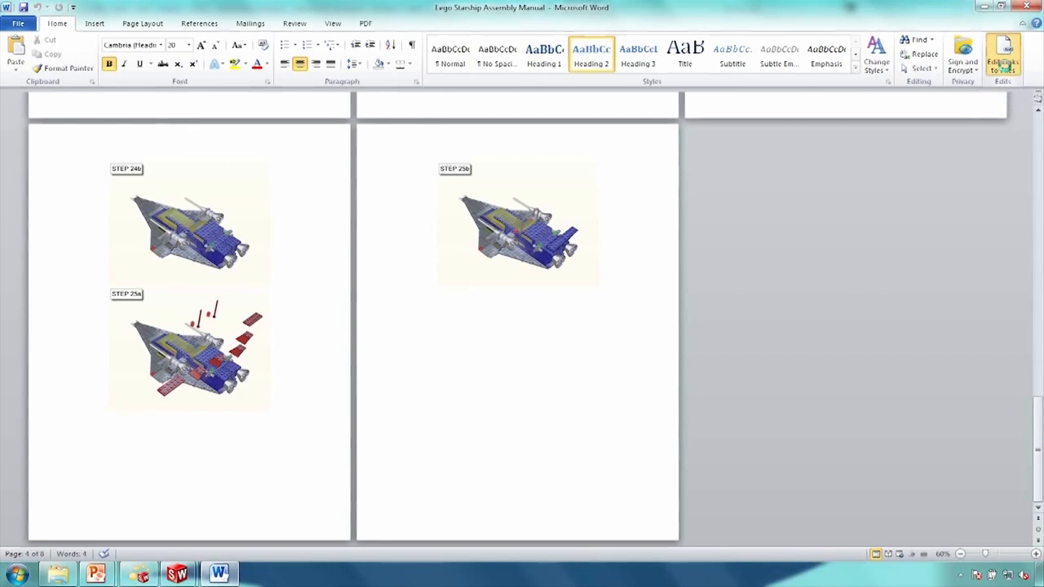
pyautogui.moveTo(351, 138)
pyautogui.mouseDown()
pyautogui.moveTo(351, 163)
pyautogui.moveTo(349, 122)
pyautogui.mouseUp()
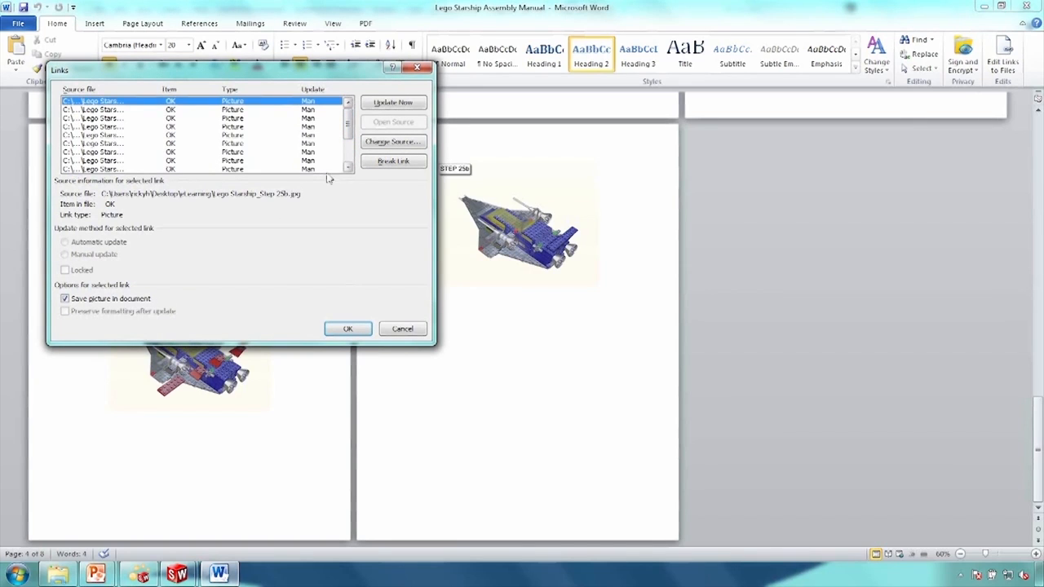
pyautogui.click(349, 164)
pyautogui.keyDown('shift'); pyautogui.click(308, 168); pyautogui.keyUp('shift')
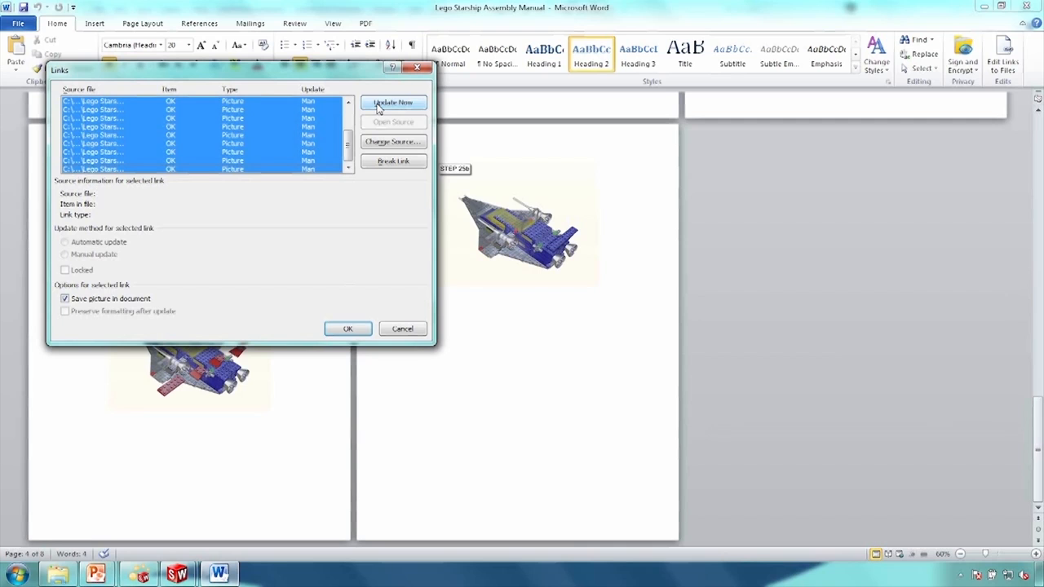
pyautogui.click(347, 329)
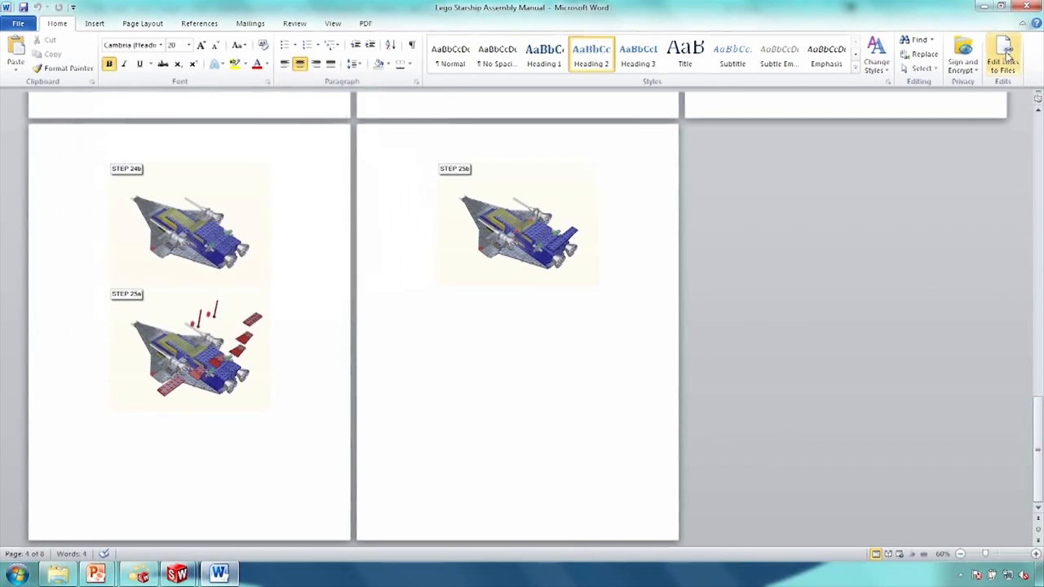
# - Open Word's ribbon customization options and show All Commands as the command source
pyautogui.click(18, 23)
pyautogui.click(34, 266)
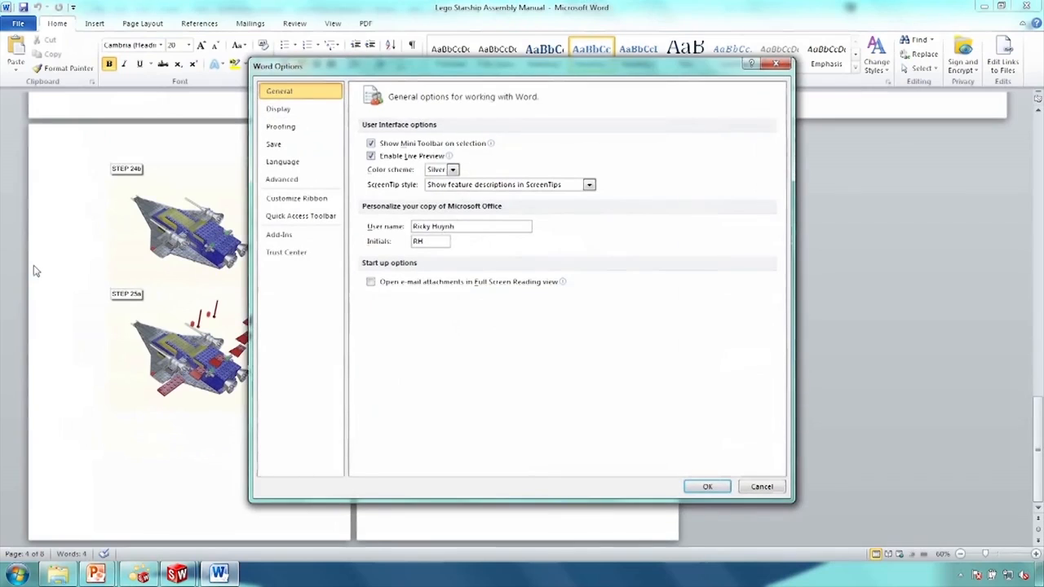
pyautogui.click(303, 198)
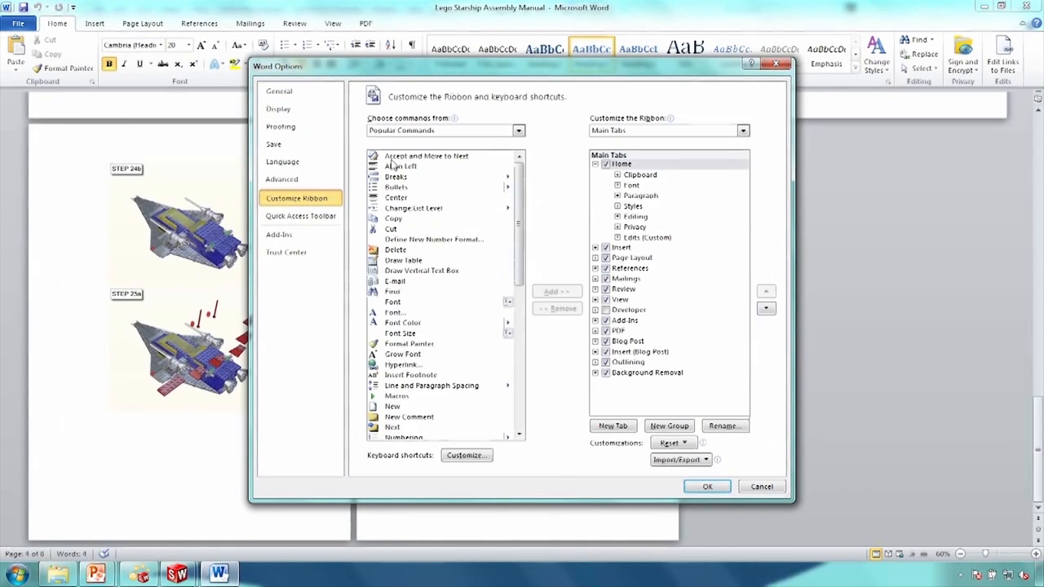
pyautogui.click(409, 132)
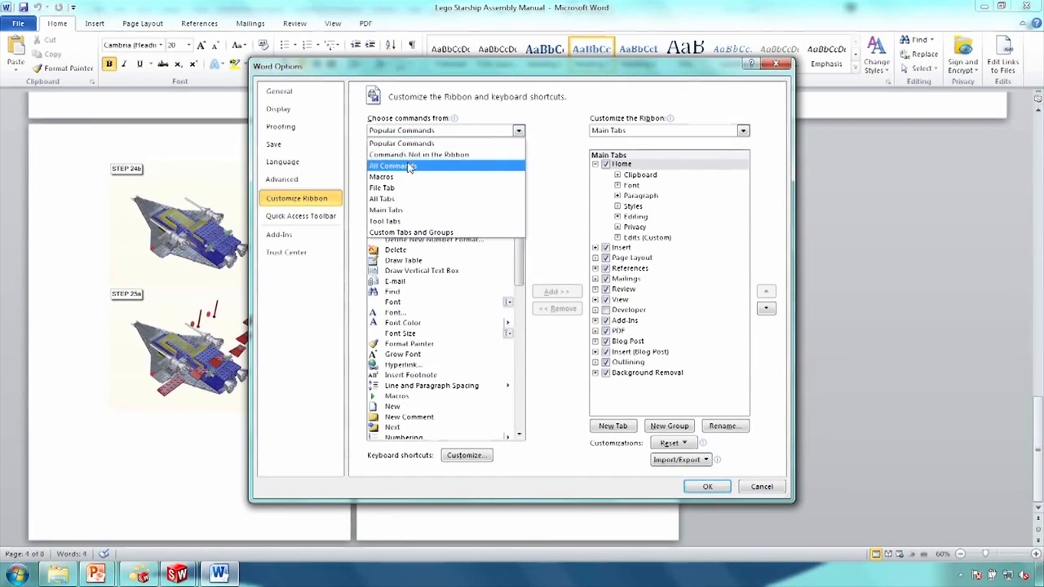
pyautogui.click(408, 153)
# - Locate the Edit Links to Files command, expand the Edits (Custom) group under Home, and accept the options
pyautogui.moveTo(518, 168); pyautogui.dragTo(523, 247)
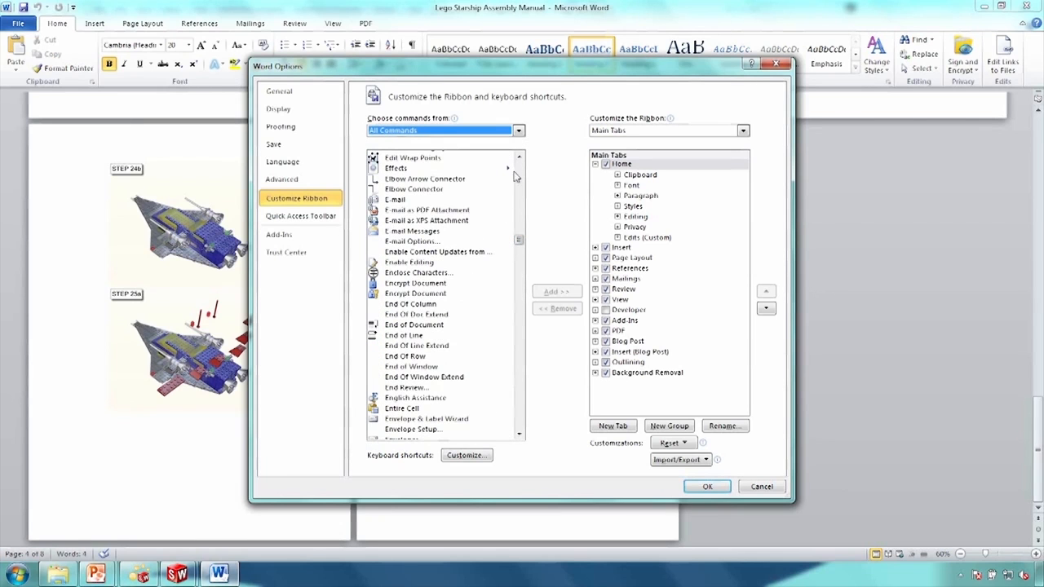
pyautogui.click(518, 186)
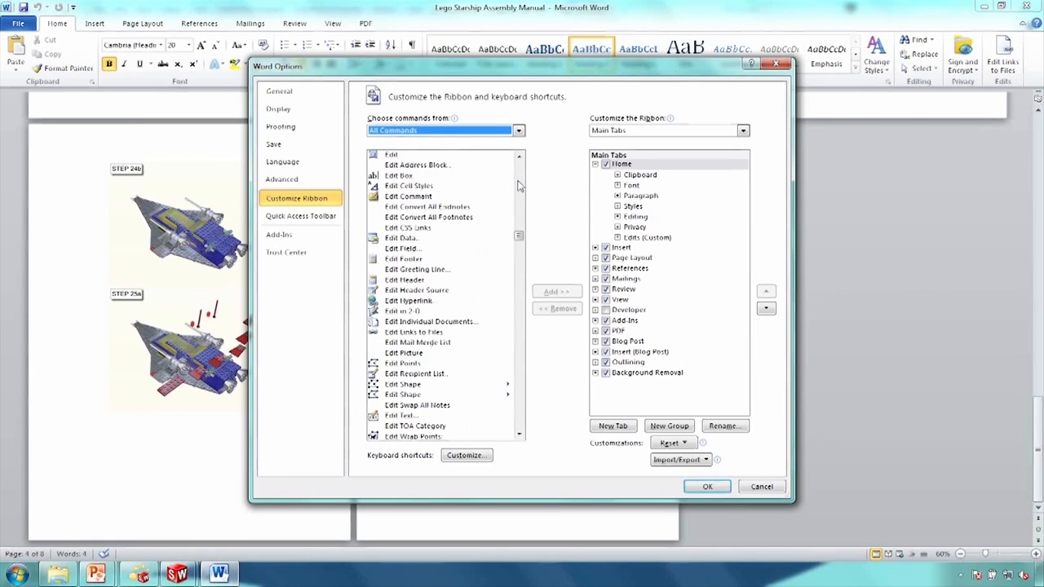
pyautogui.click(437, 333)
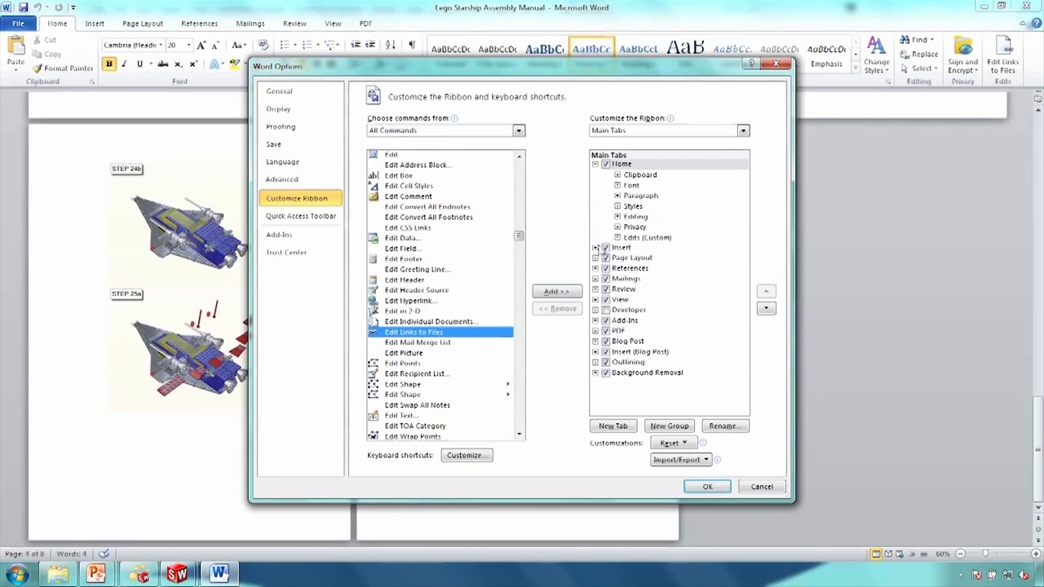
pyautogui.moveTo(600, 248); pyautogui.dragTo(620, 242)
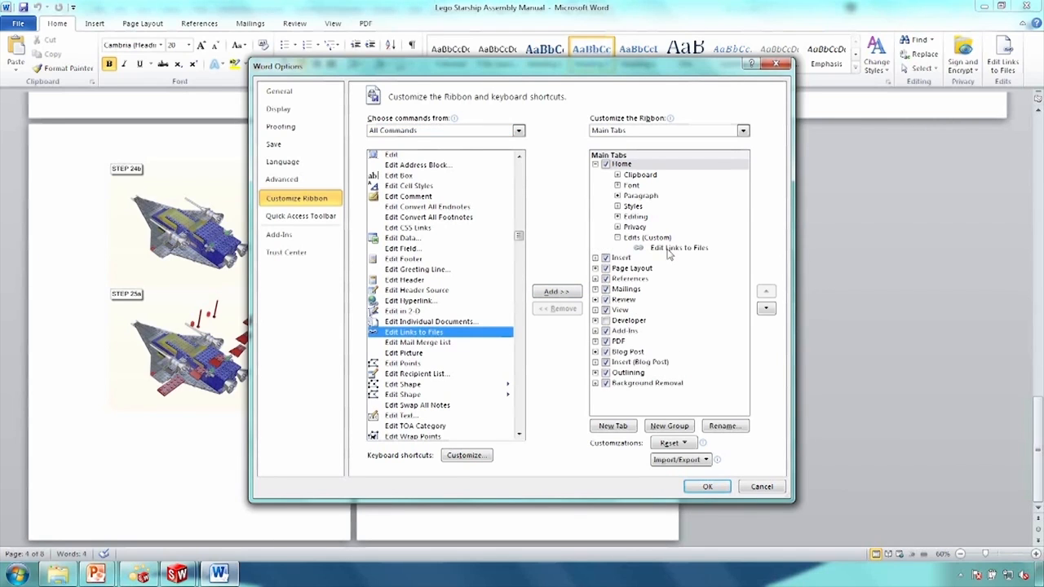
pyautogui.click(706, 486)
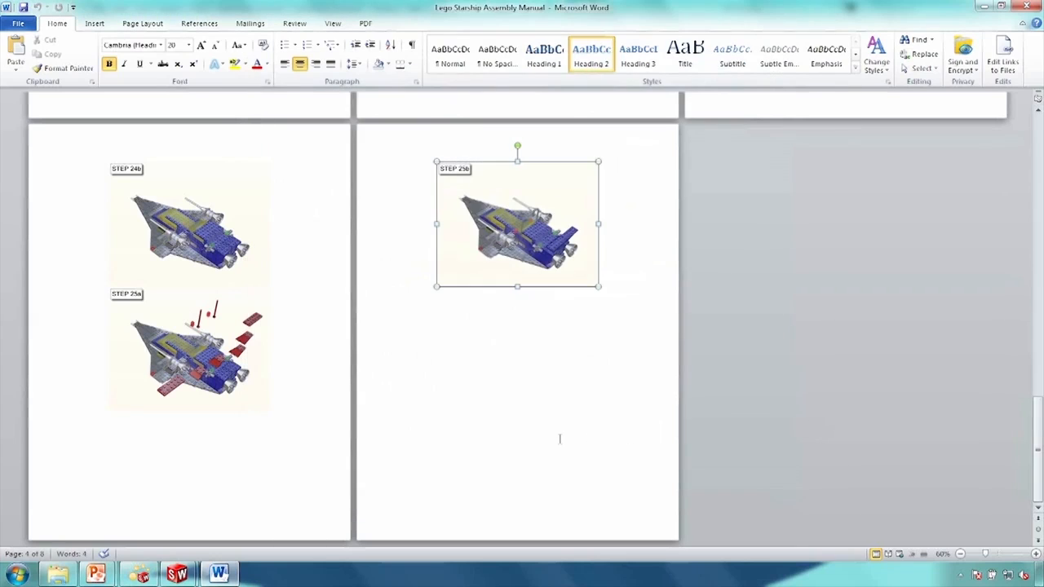
pyautogui.moveTo(1037, 424); pyautogui.dragTo(1041, 161)
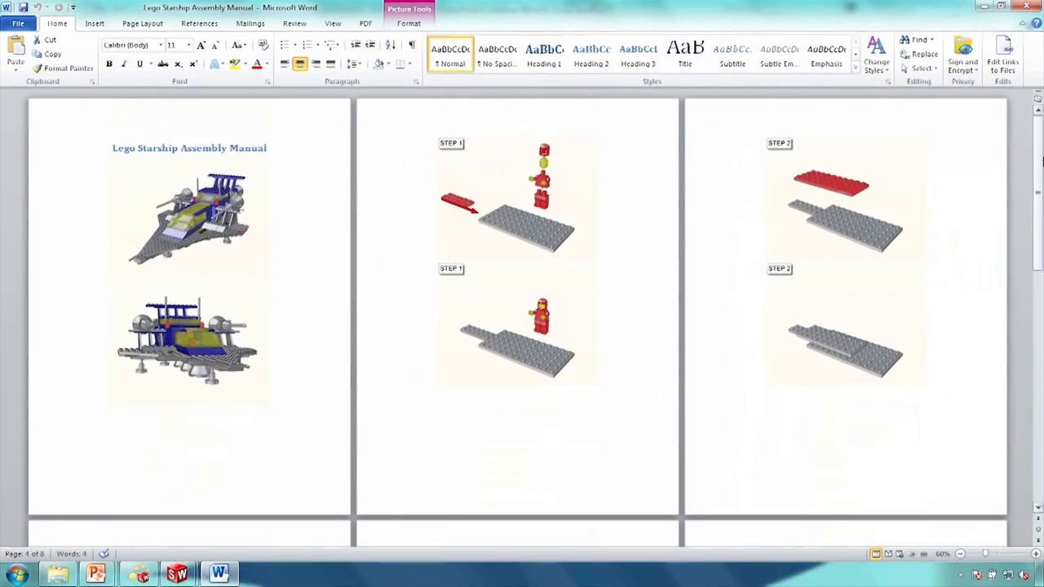